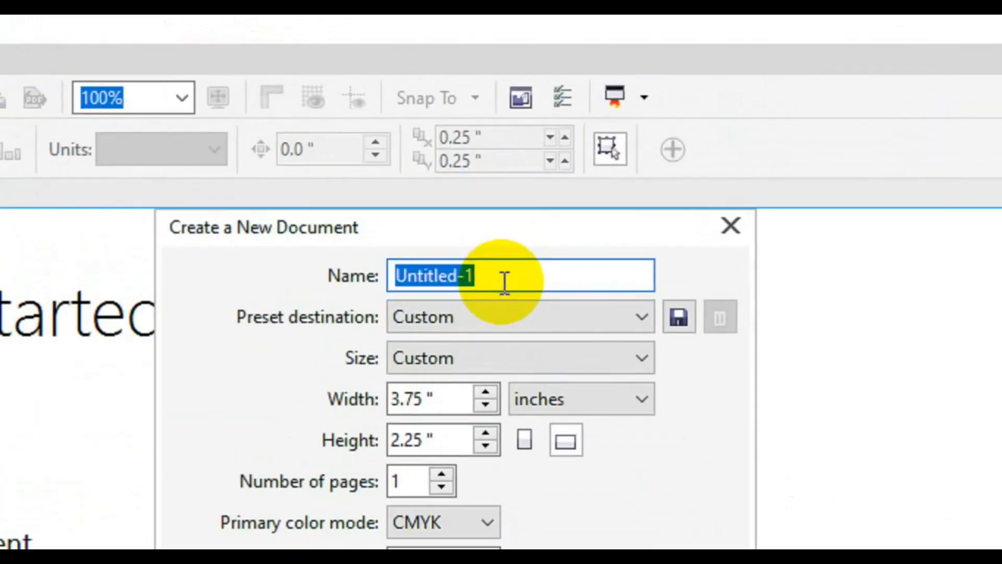
# Step: Create a new document named Creative Facebook Banner, measured in pixels, 851 px wide and 315 px high
pyautogui.write('Creative Facebook Banner')
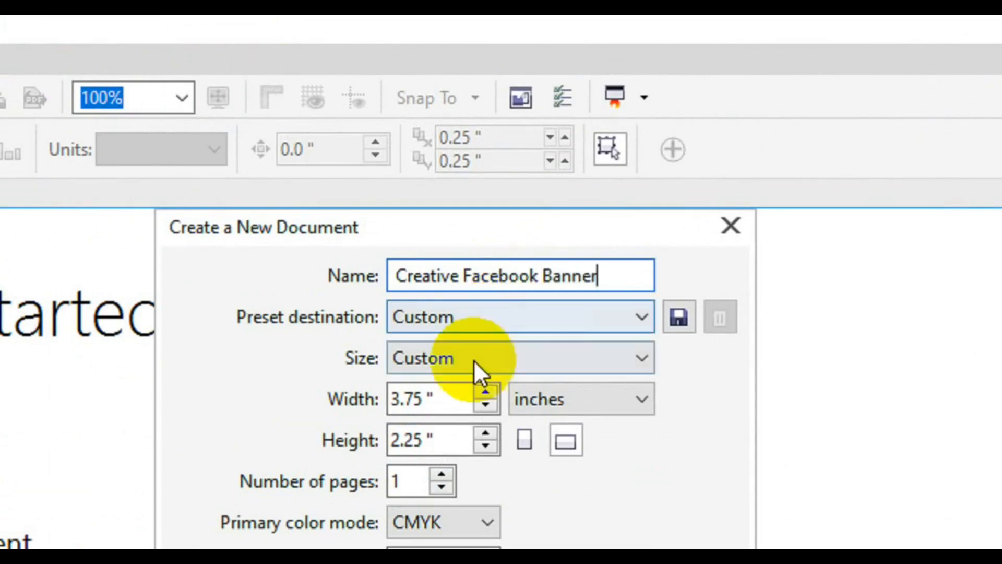
pyautogui.click(522, 402)
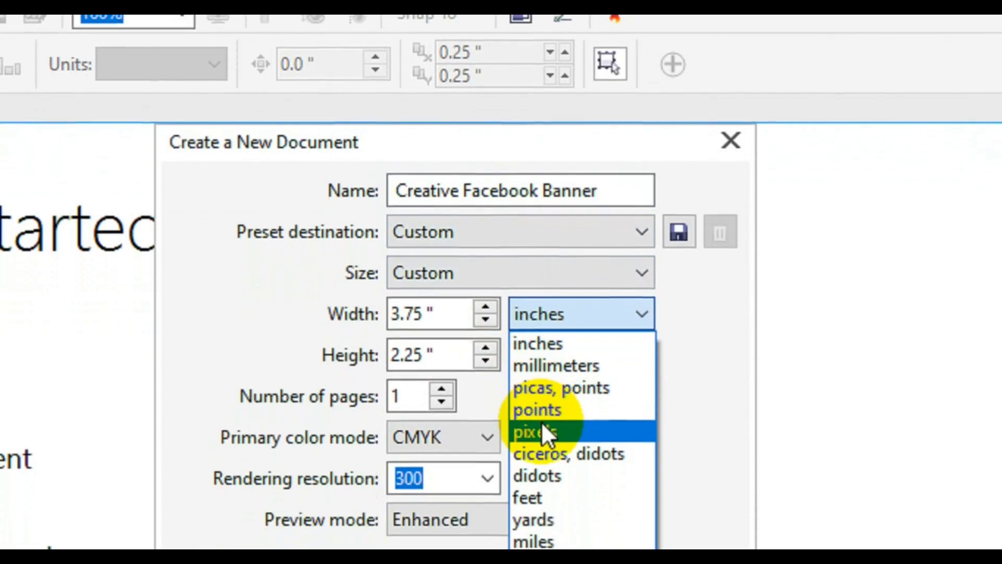
pyautogui.click(554, 517)
pyautogui.click(422, 397)
pyautogui.doubleClick(421, 304)
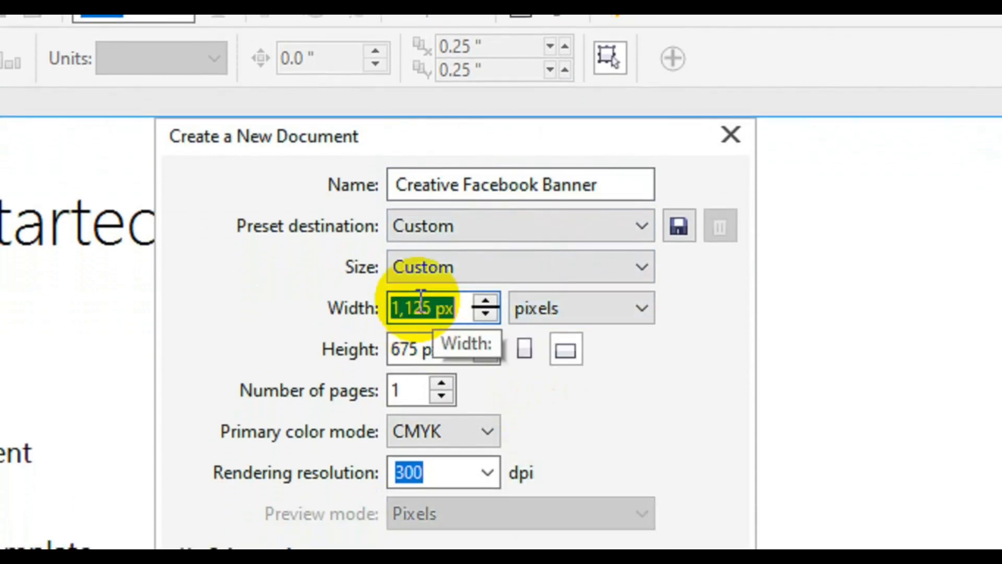
pyautogui.write('851')
pyautogui.press('Tab')
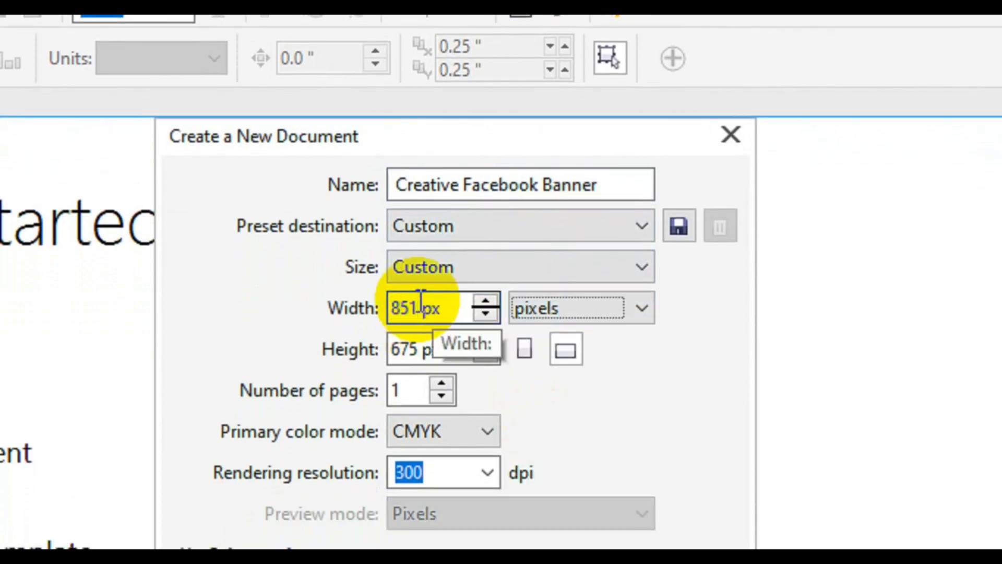
pyautogui.write('315')
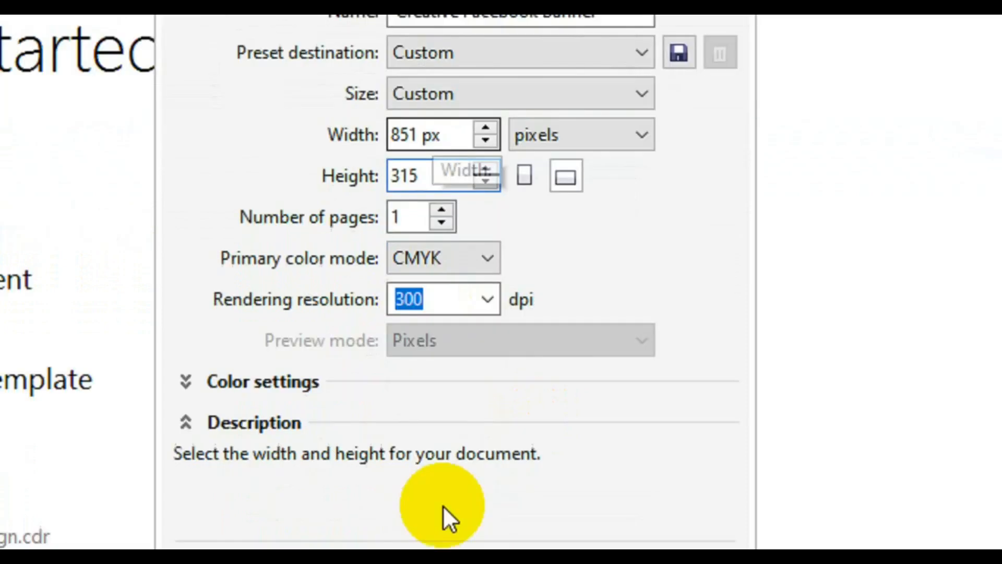
pyautogui.click(437, 479)
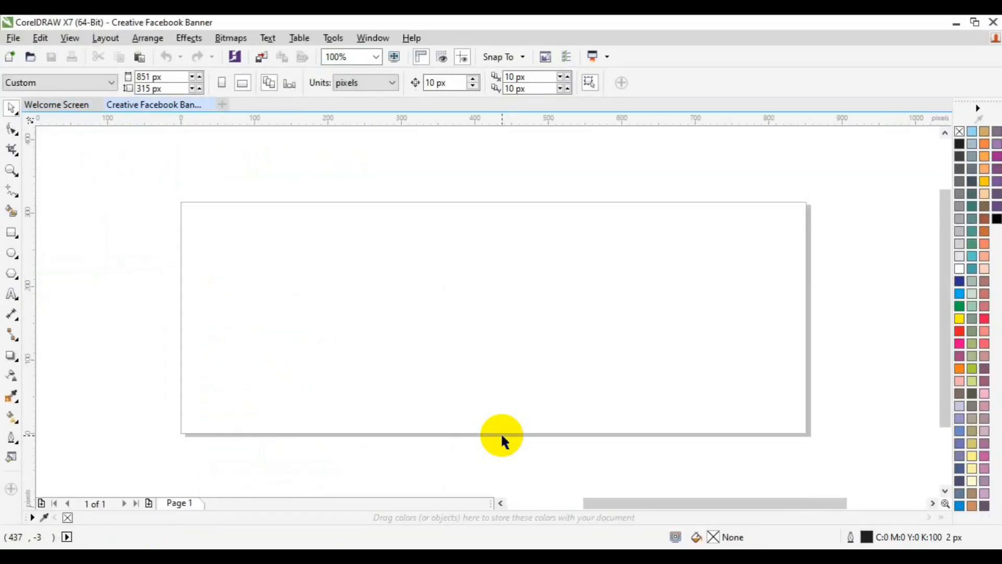
# Step: Add a rectangle matching the page size and convert it to curves
pyautogui.click(11, 171)
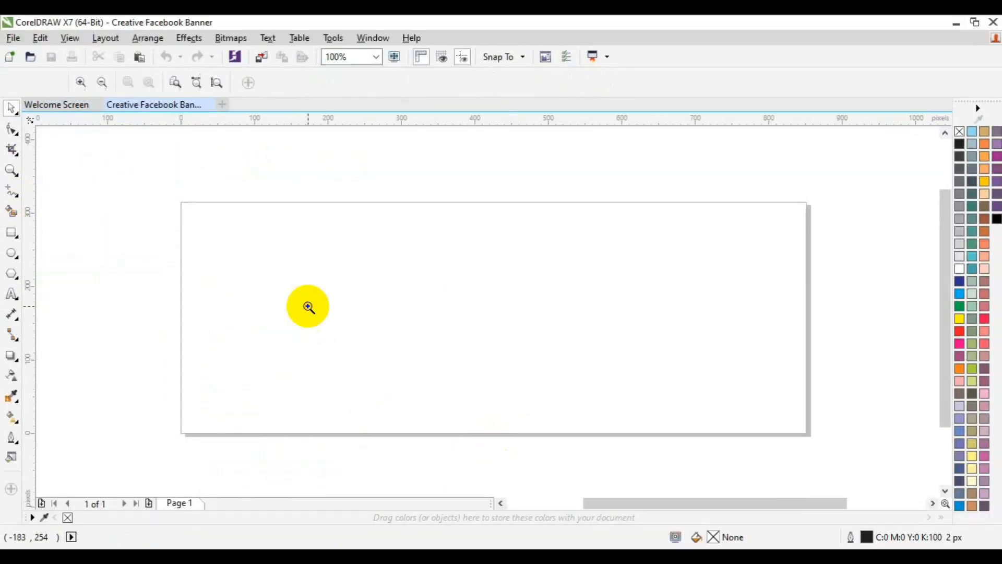
pyautogui.click(306, 307)
pyautogui.click(103, 86)
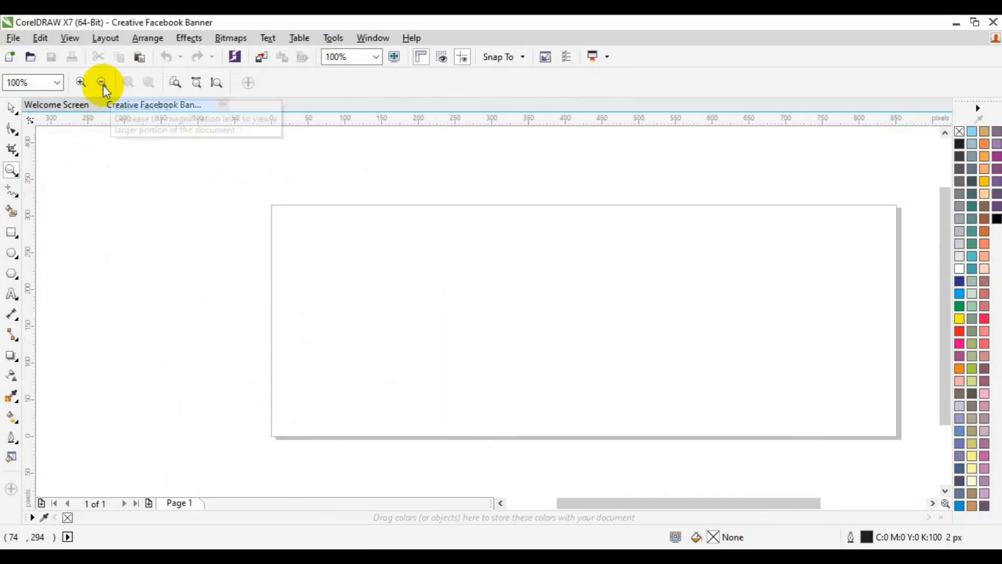
pyautogui.click(102, 86)
pyautogui.press('space')
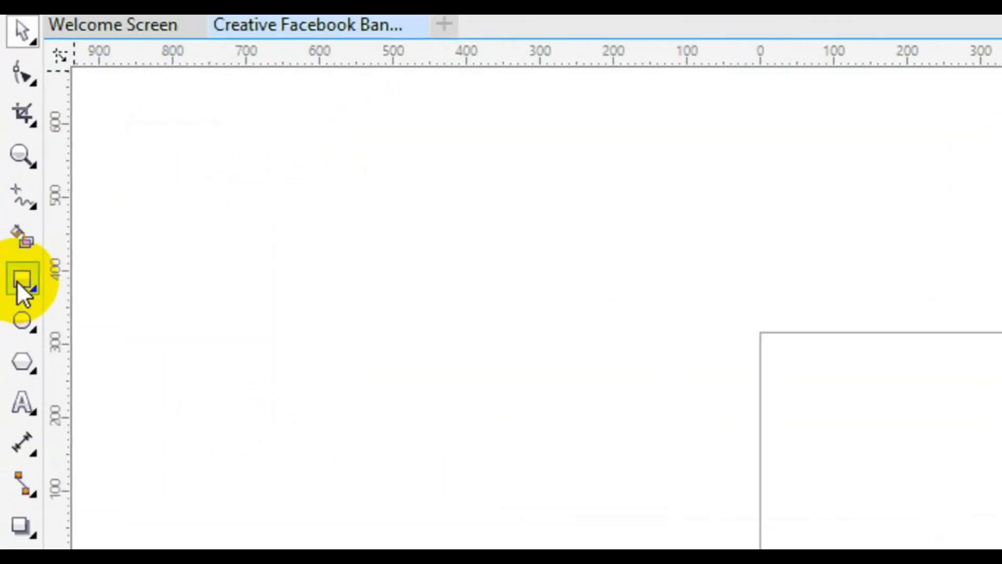
pyautogui.doubleClick(17, 284)
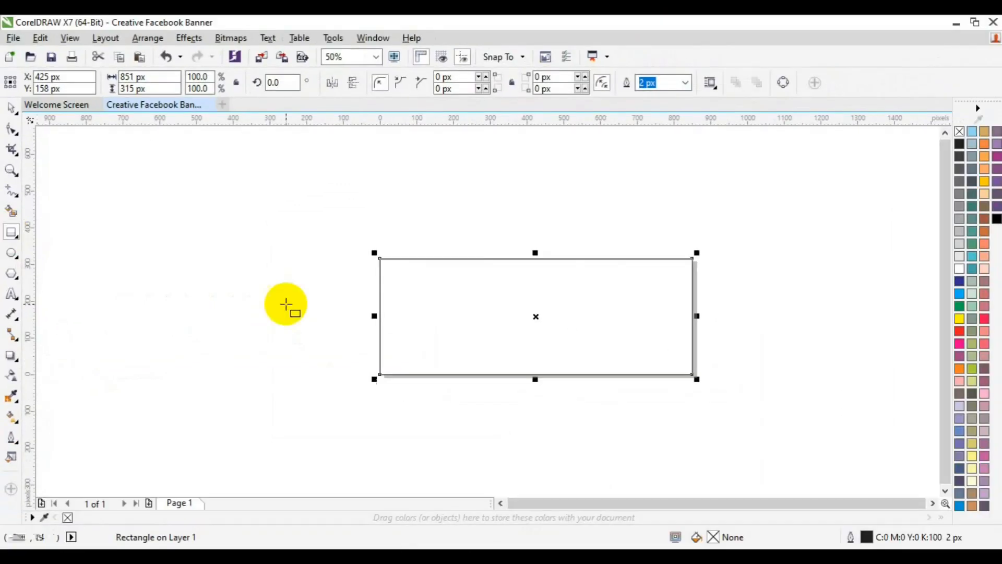
pyautogui.click(933, 503)
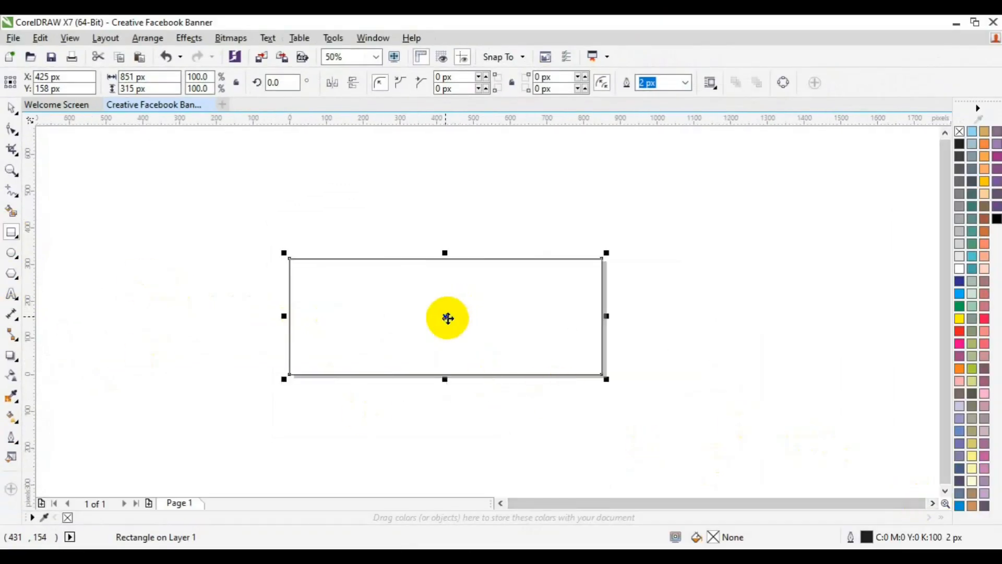
pyautogui.rightClick(447, 317)
pyautogui.click(514, 213)
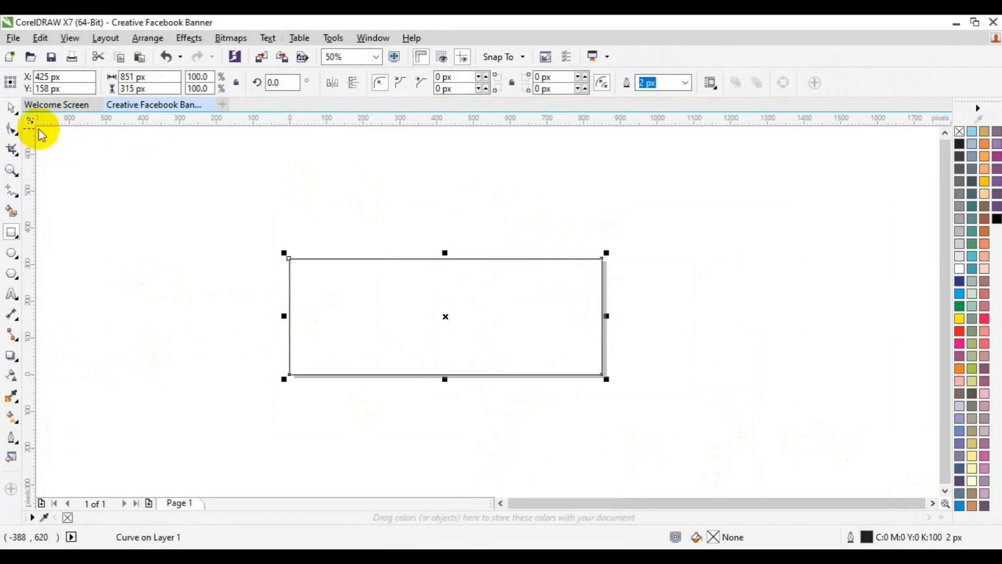
# Step: Move the page-sized shape's two right corner nodes left until the shape is about 431 px wide
pyautogui.click(12, 129)
pyautogui.moveTo(488, 212); pyautogui.dragTo(641, 406)
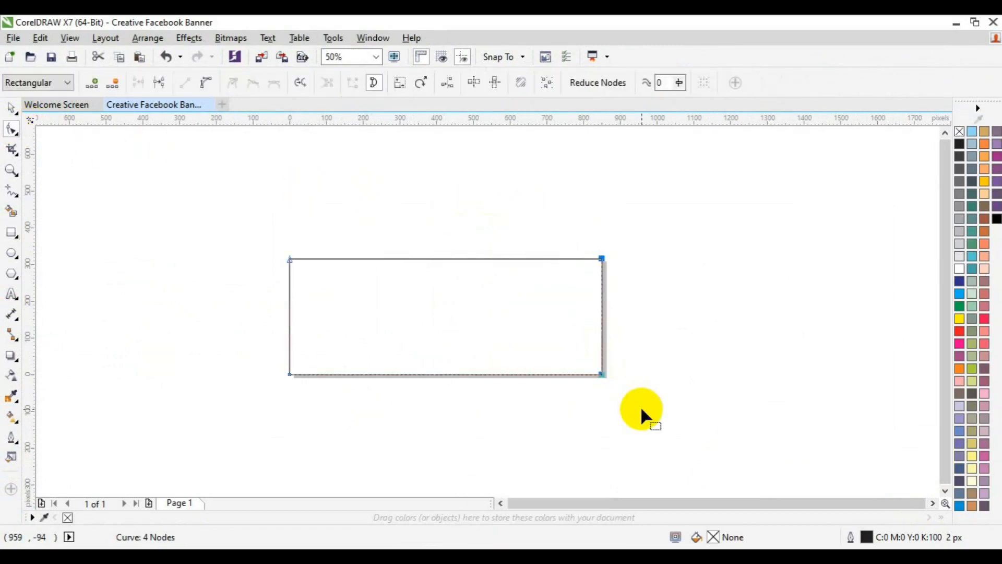
pyautogui.press('Left')
pyautogui.press('Left')
pyautogui.press('Left')
pyautogui.press('Left')
pyautogui.press('Left')
pyautogui.press('Left')
pyautogui.press('Left')
pyautogui.press('Left')
pyautogui.press('Left')
pyautogui.press('Left')
pyautogui.press('Left')
pyautogui.press('Left')
pyautogui.press('Left')
pyautogui.press('Left')
pyautogui.press('Left')
pyautogui.press('Left')
pyautogui.press('Left')
pyautogui.press('Left')
pyautogui.press('Left')
pyautogui.press('Left')
pyautogui.press('Left')
pyautogui.press('Left')
pyautogui.press('Left')
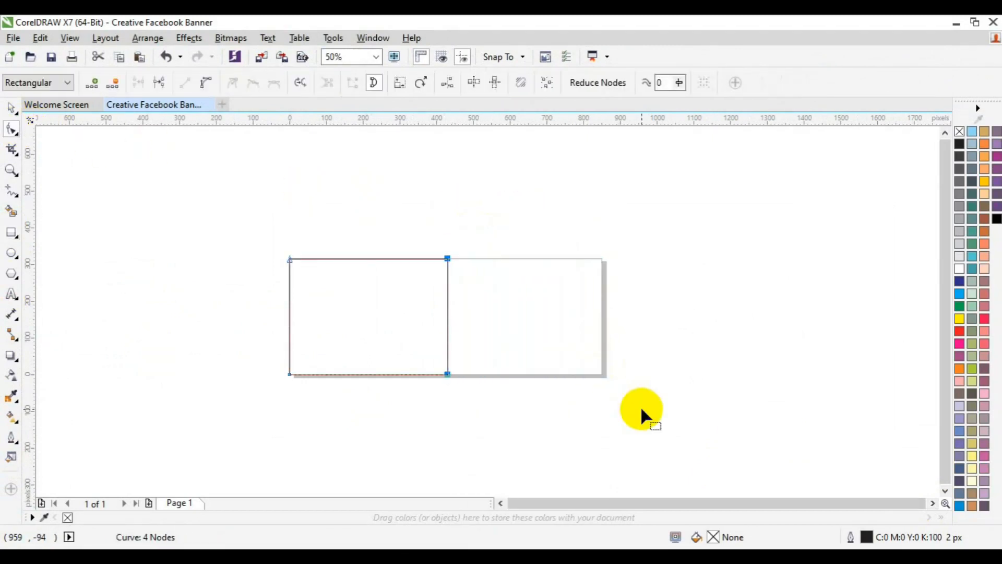
# Step: Slant the large shape's right edge by moving its lower-right node about 140 px to the left
pyautogui.moveTo(536, 341); pyautogui.dragTo(408, 398)
pyautogui.press('Left')
pyautogui.press('Left')
pyautogui.press('Left')
pyautogui.press('Left')
pyautogui.press('Left')
pyautogui.press('Left')
pyautogui.press('Left')
pyautogui.press('Left')
pyautogui.press('Left')
pyautogui.press('Left')
pyautogui.press('Left')
pyautogui.press('Left')
pyautogui.press('Left')
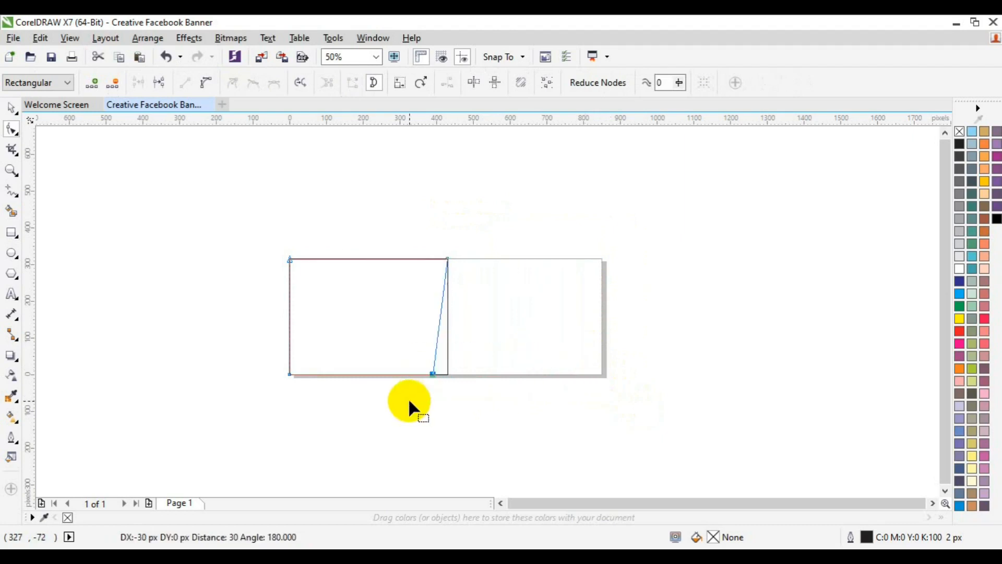
pyautogui.press('Left')
pyautogui.press('space')
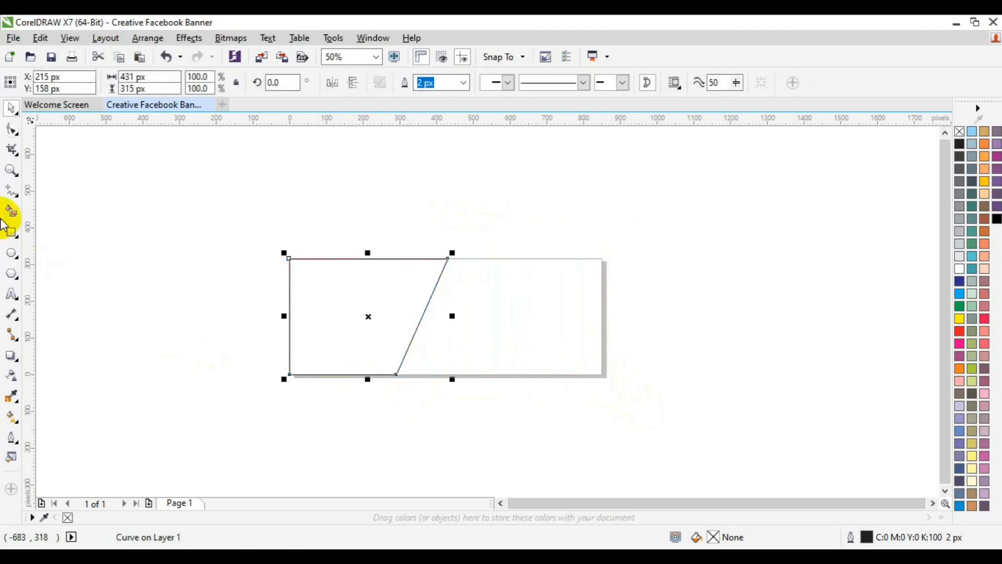
# Step: Add a second page-sized rectangle as curves and shrink it to a strip about 92 px high along the page bottom
pyautogui.doubleClick(7, 236)
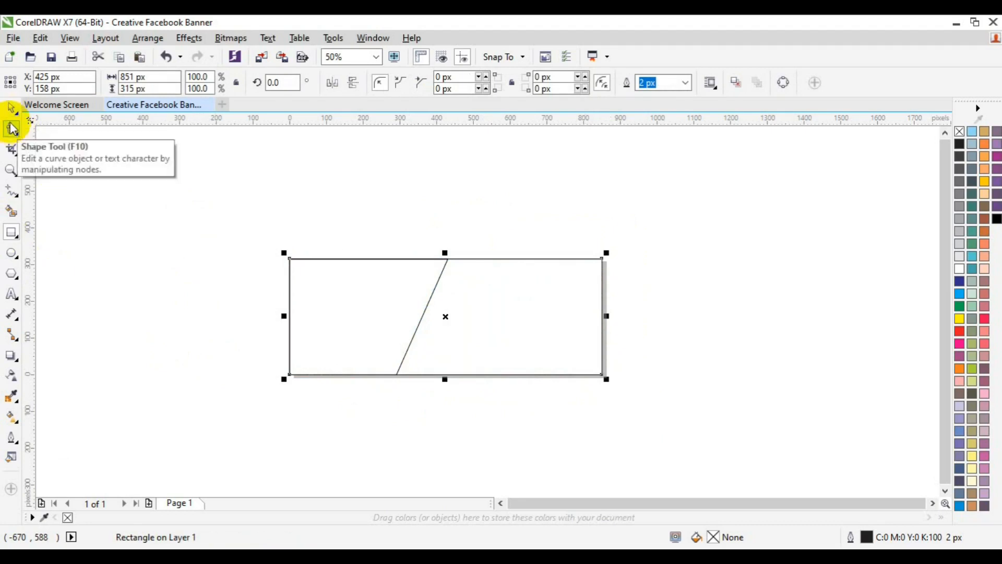
pyautogui.rightClick(448, 317)
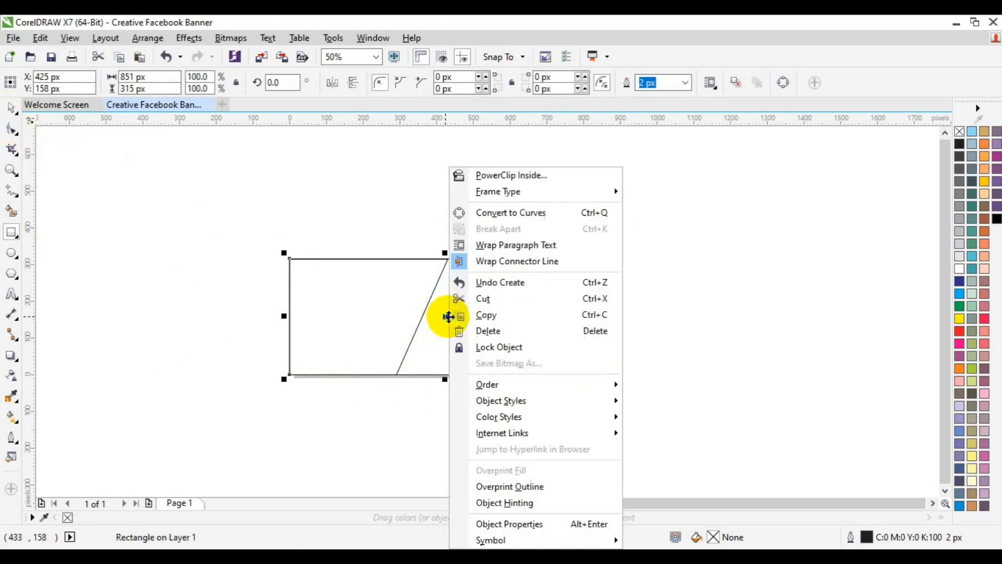
pyautogui.click(551, 210)
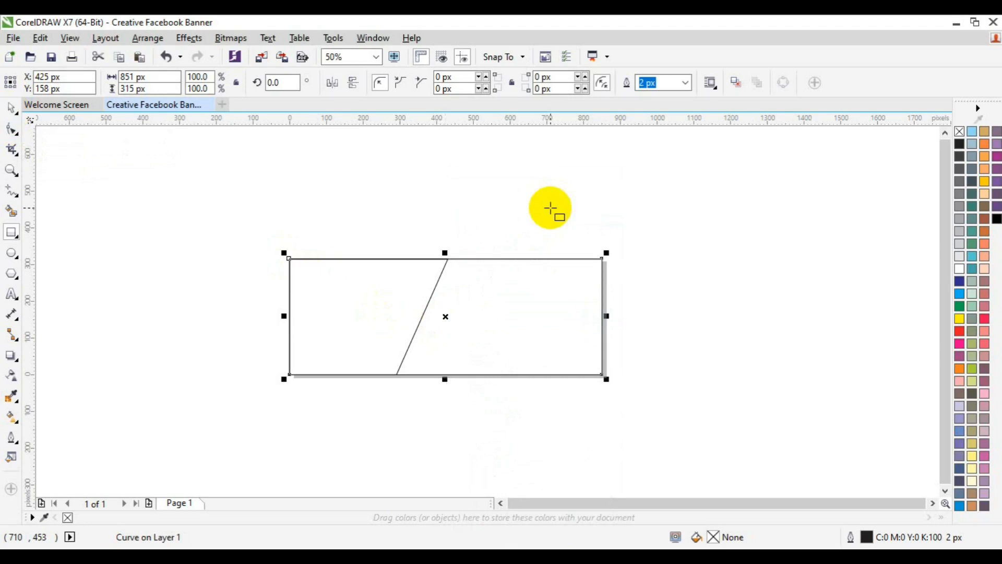
pyautogui.moveTo(446, 252); pyautogui.dragTo(447, 336)
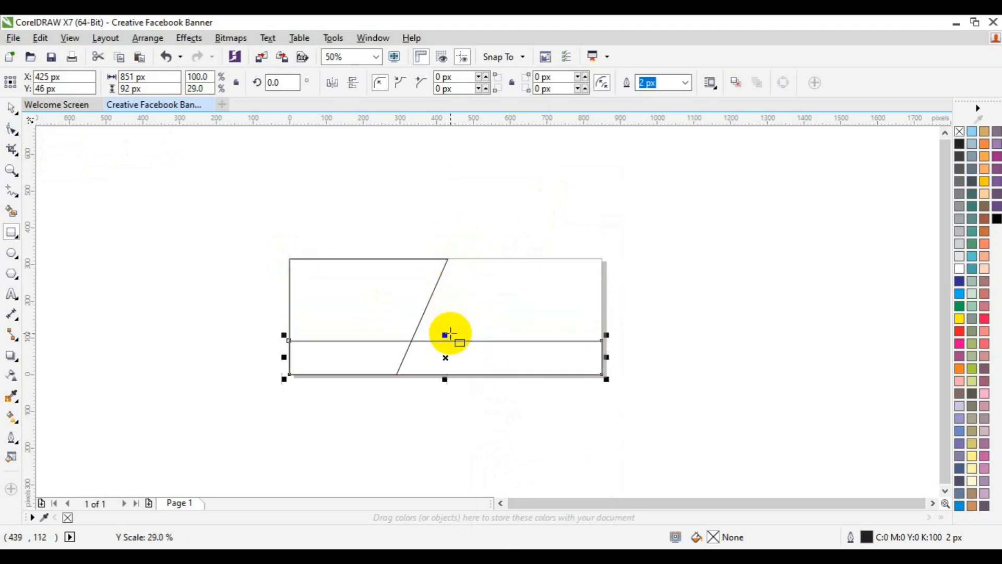
# Step: Move the bottom strip's two right nodes left until the strip is about 361 px wide
pyautogui.click(11, 129)
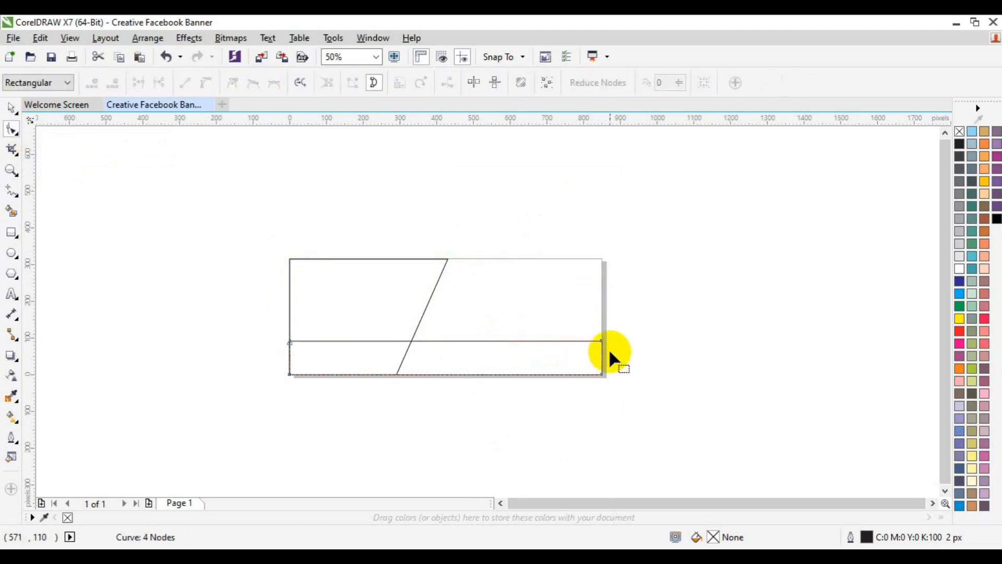
pyautogui.moveTo(611, 322); pyautogui.dragTo(530, 418)
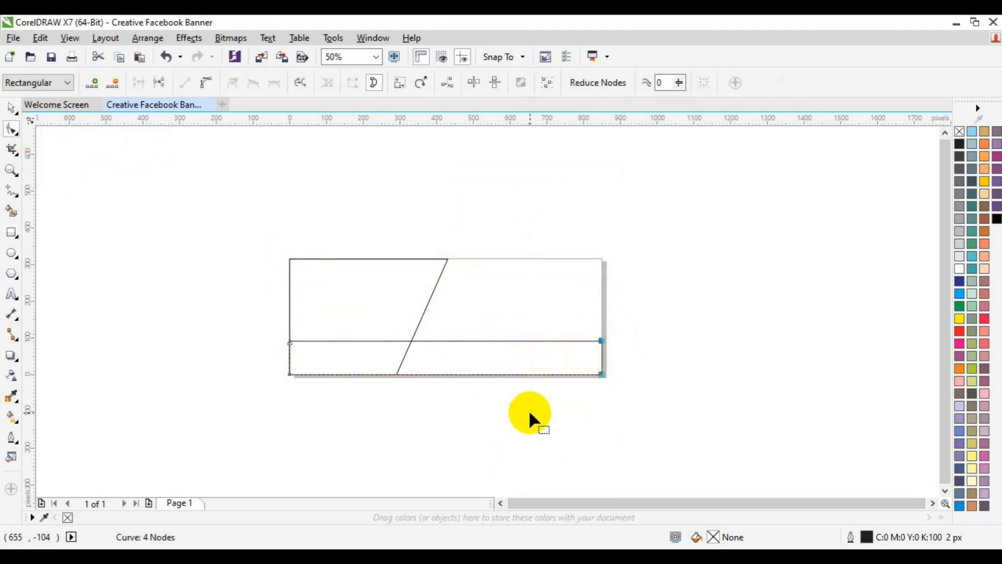
pyautogui.press('Left')
pyautogui.press('Left')
pyautogui.press('Left')
pyautogui.press('Left')
pyautogui.press('Left')
pyautogui.press('Left')
pyautogui.press('Left')
pyautogui.press('Left')
pyautogui.press('Left')
pyautogui.press('Left')
pyautogui.press('Left')
pyautogui.press('Left')
pyautogui.press('Left')
pyautogui.press('Left')
pyautogui.press('Left')
pyautogui.press('Left')
pyautogui.press('Left')
pyautogui.press('Left')
pyautogui.press('Left')
pyautogui.press('Left')
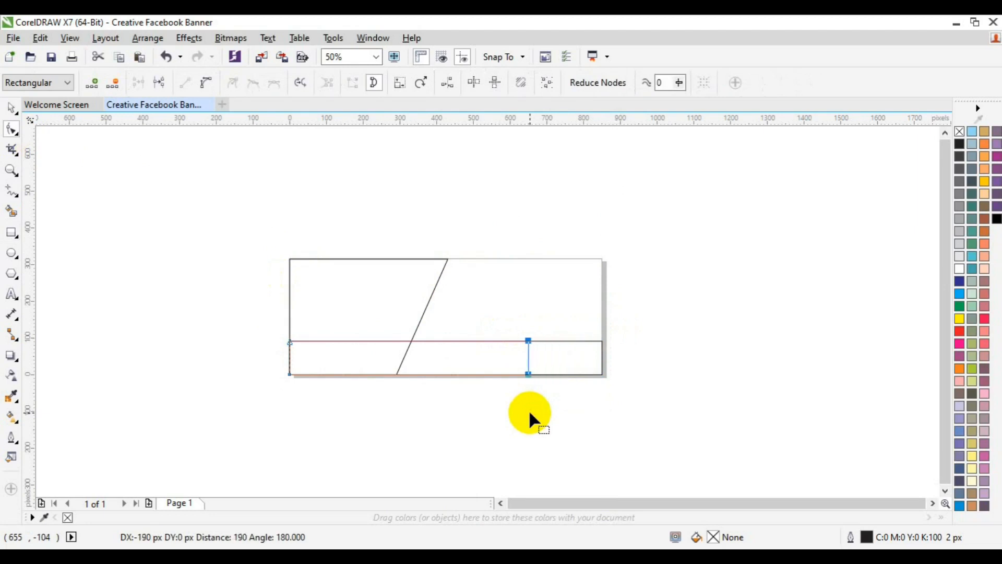
pyautogui.press('Left')
pyautogui.press('Left')
pyautogui.press('Left')
pyautogui.press('Left')
pyautogui.press('Left')
pyautogui.press('Left')
pyautogui.press('Left')
pyautogui.press('Left')
pyautogui.press('Left')
pyautogui.press('Left')
pyautogui.press('Left')
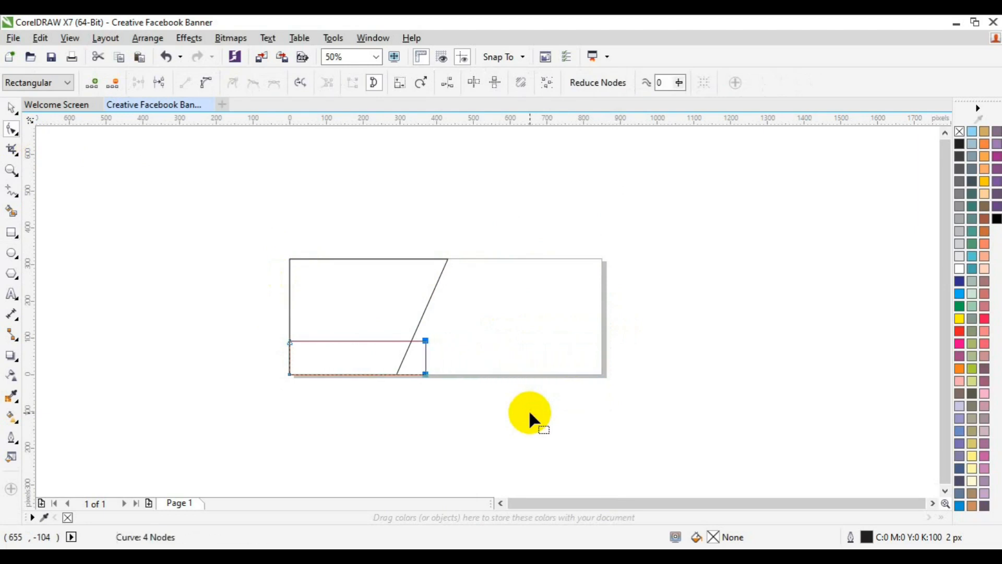
pyautogui.press('space')
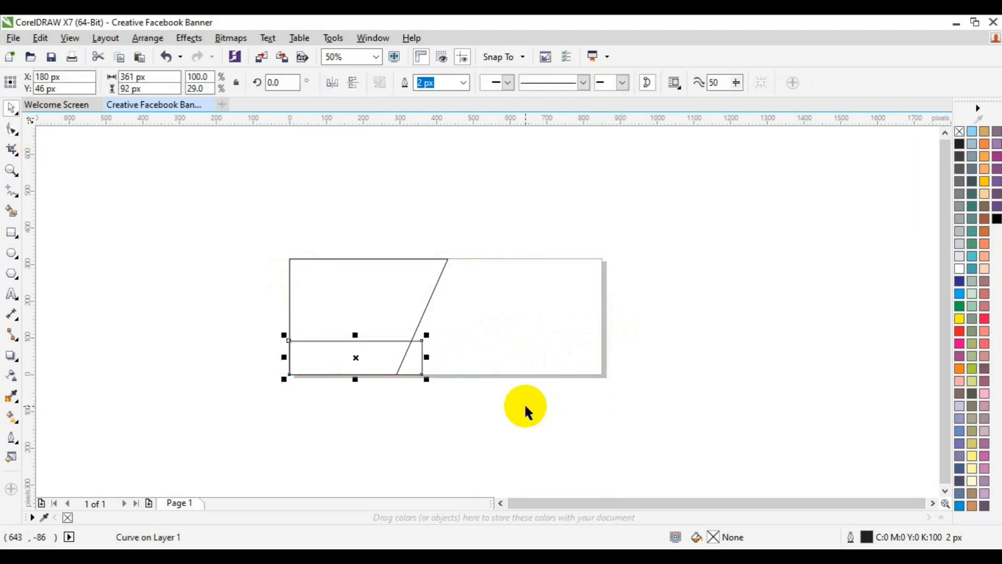
# Step: Slant the bottom strip's right edge by moving its lower-right node left, about parallel to the large shape's slanted edge
pyautogui.click(11, 129)
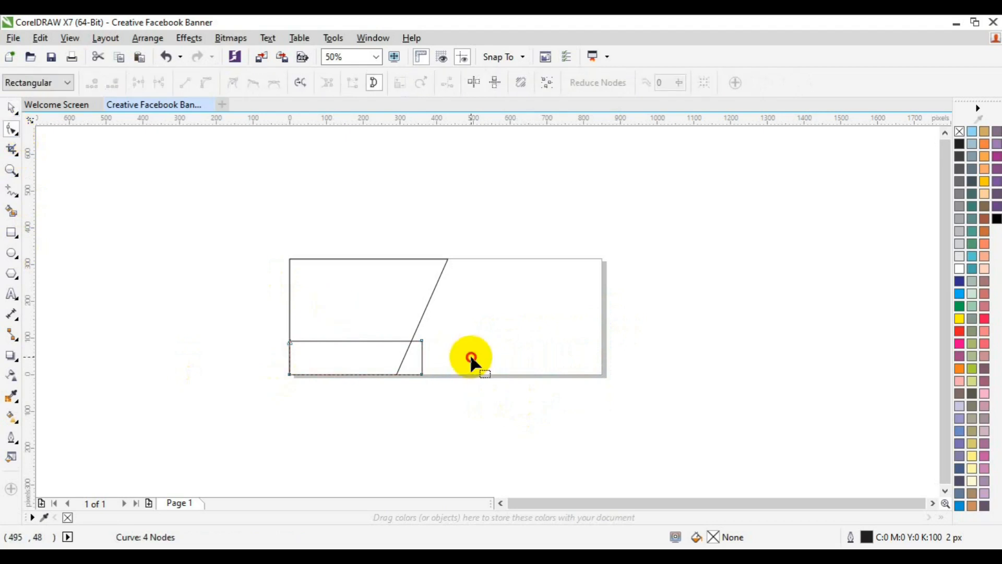
pyautogui.moveTo(470, 358); pyautogui.dragTo(408, 398)
pyautogui.press('Left')
pyautogui.press('space')
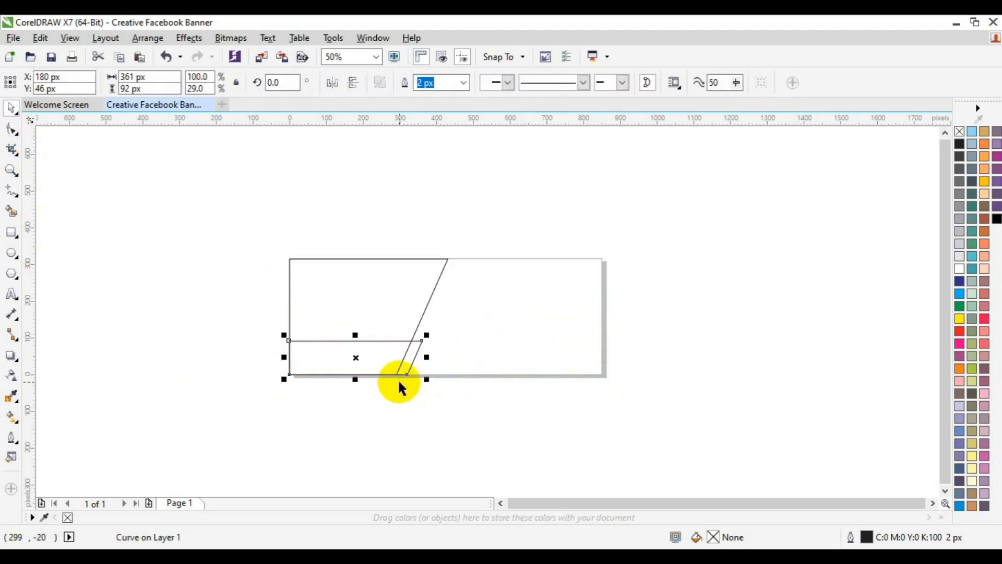
# Step: Place a duplicate of the slanted strip to its right, mirrored horizontally and vertically, and enlarge it to about 456 by 116 px
pyautogui.hotkey('ctrl', 'd')
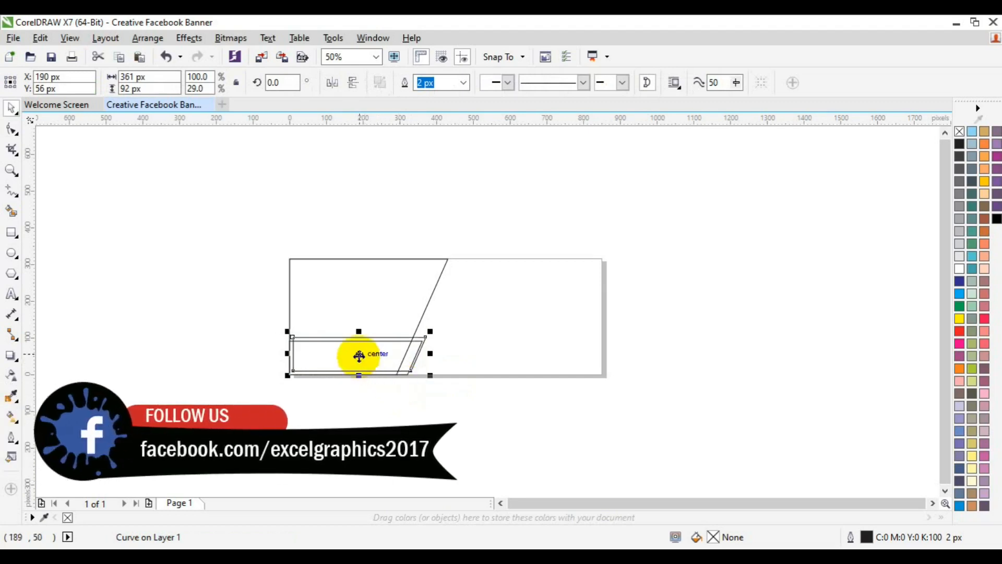
pyautogui.moveTo(360, 356); pyautogui.dragTo(505, 360)
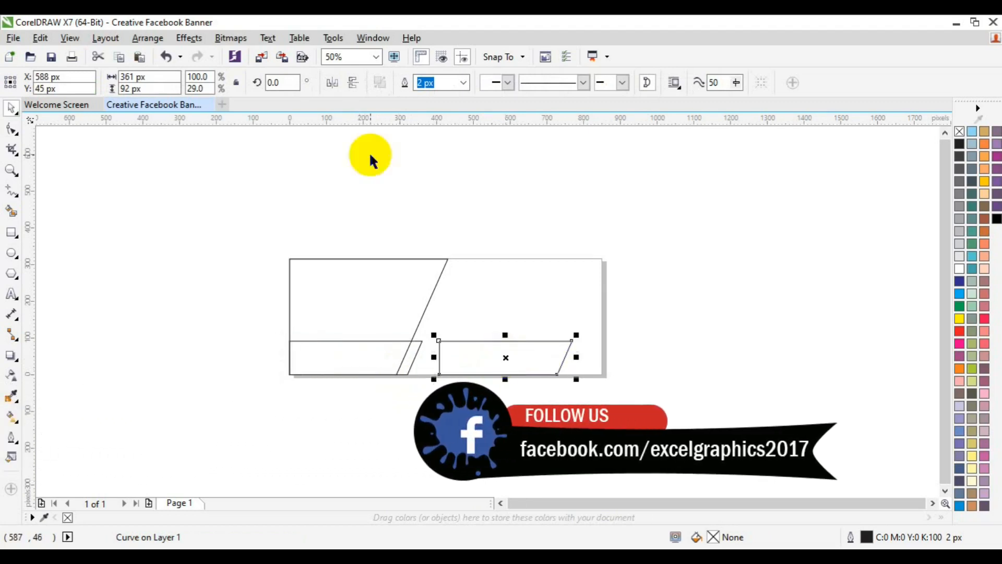
pyautogui.click(353, 82)
pyautogui.click(332, 83)
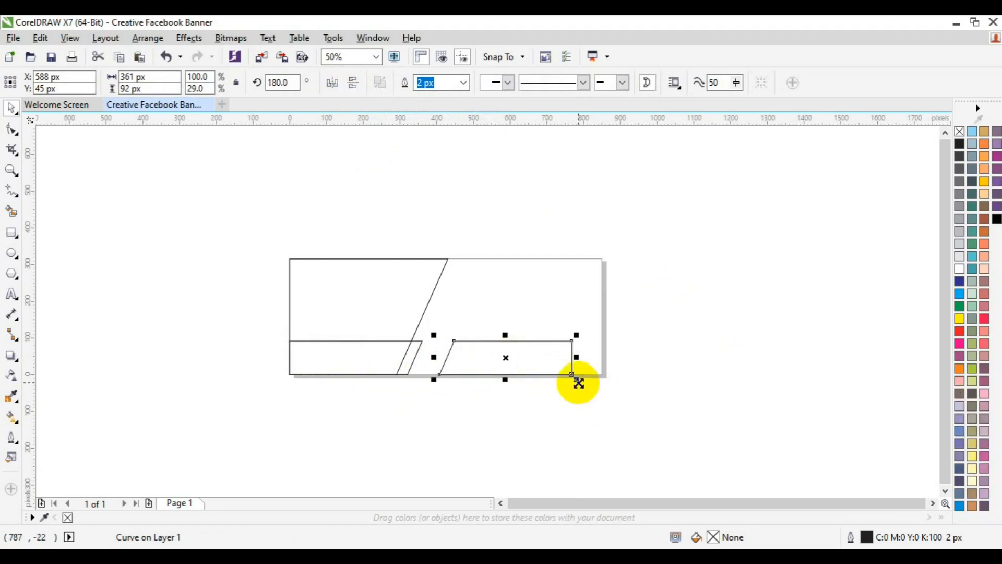
pyautogui.moveTo(579, 383); pyautogui.dragTo(596, 387)
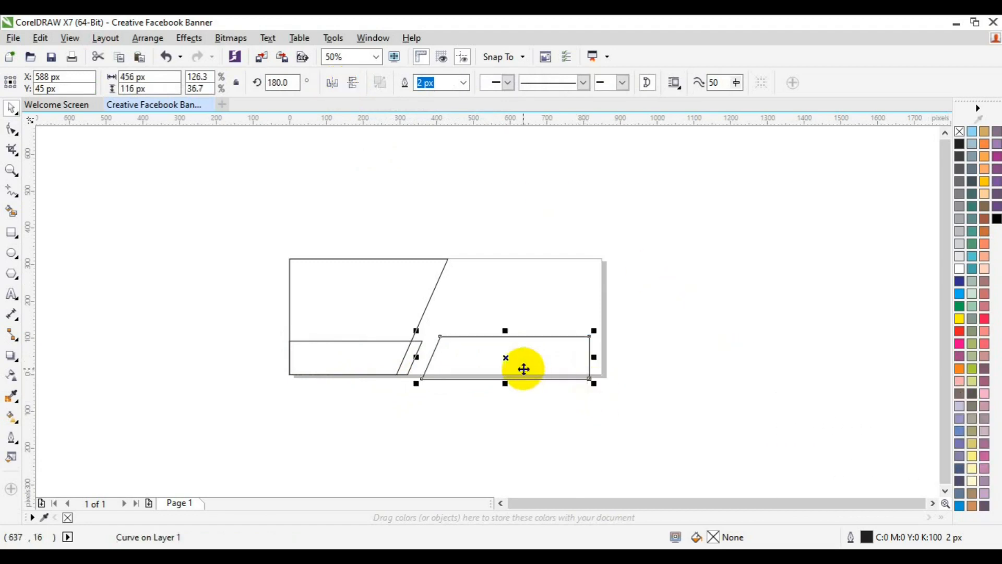
# Step: Add another page-sized rectangle and align it with the enlarged strip's bottom and right edges
pyautogui.doubleClick(12, 233)
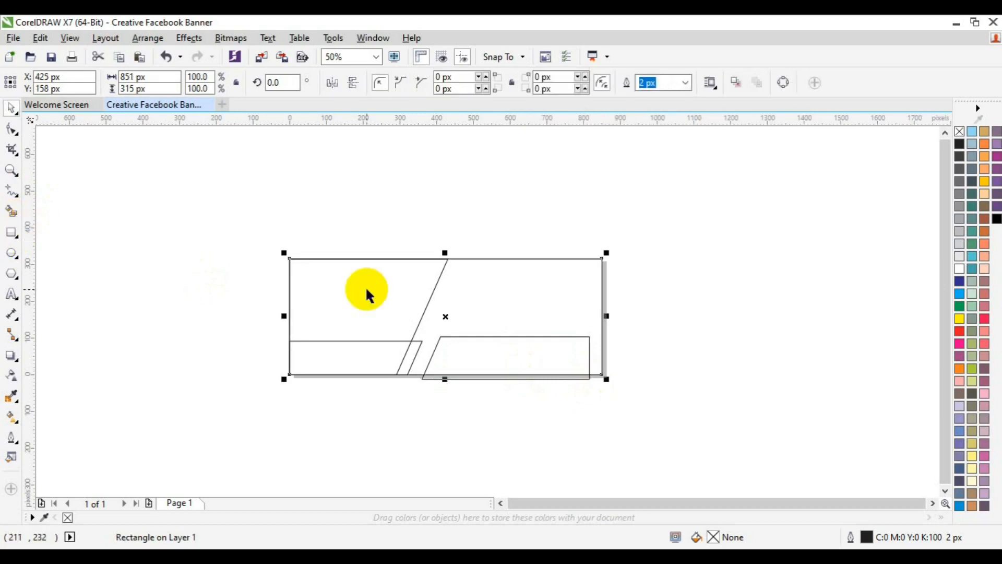
pyautogui.keyDown('shift'); pyautogui.click(481, 357); pyautogui.keyUp('shift')
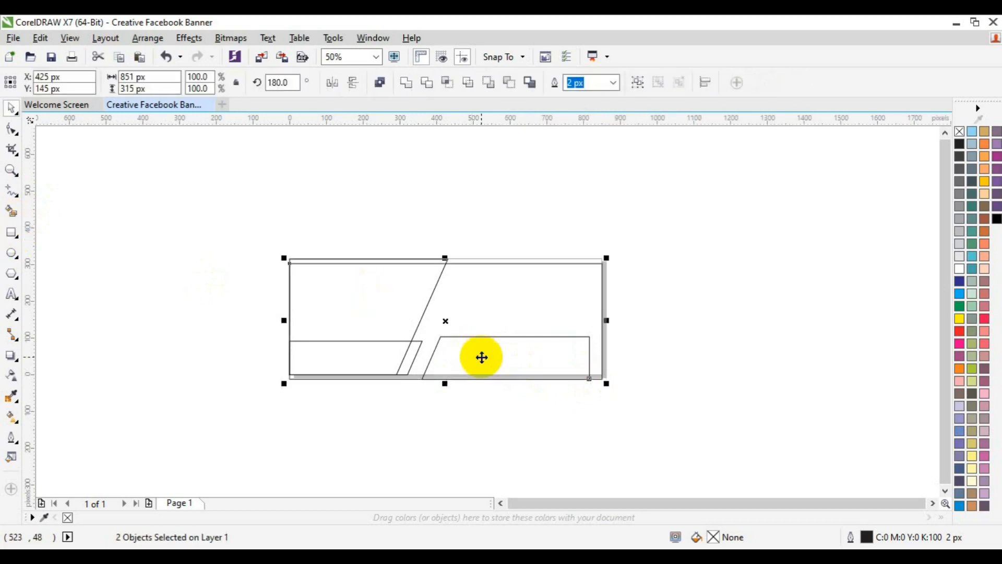
pyautogui.press('r')
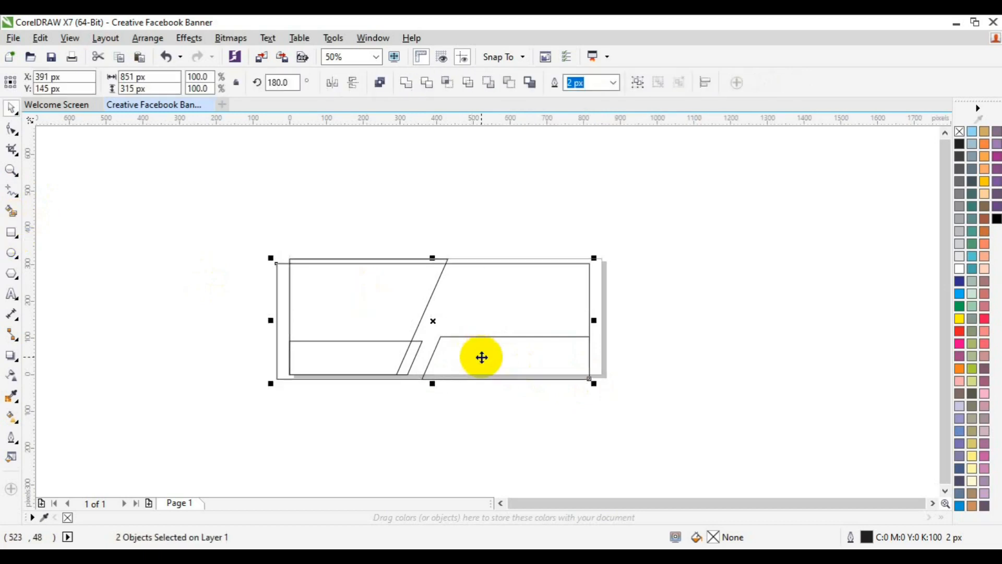
# Step: Group the new page-sized rectangle with the enlarged strip and centre the group on the page
pyautogui.hotkey('ctrl', 'g')
pyautogui.press('p')
pyautogui.click(737, 255)
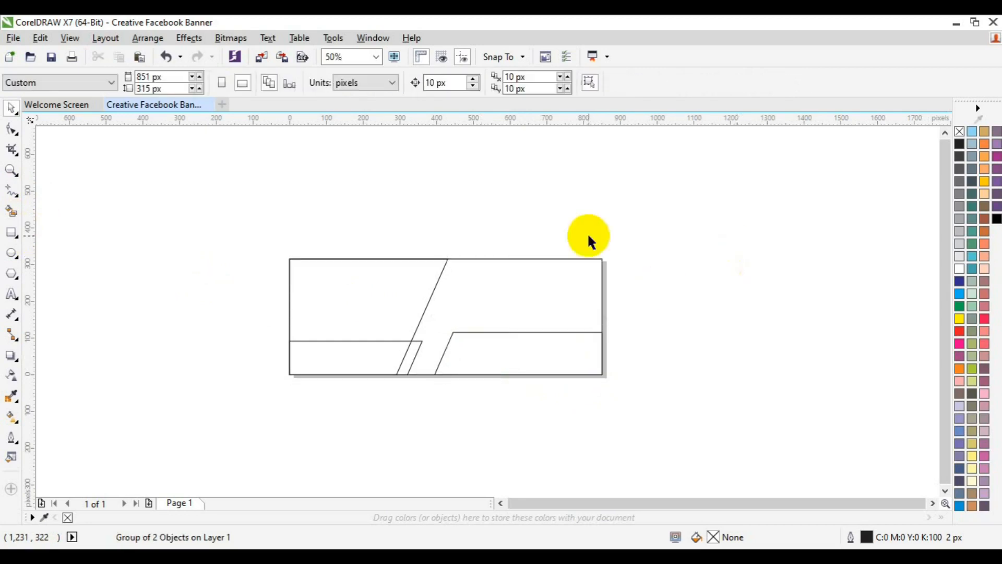
# Step: Ungroup the page-sized rectangle and the enlarged bottom-right strip
pyautogui.click(12, 168)
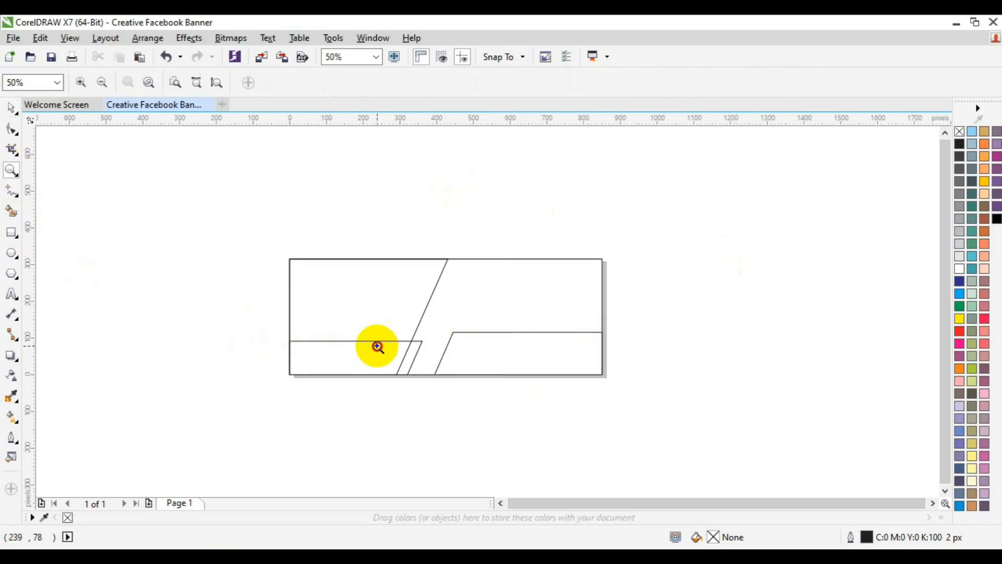
pyautogui.click(471, 359)
pyautogui.press('space')
pyautogui.click(522, 373)
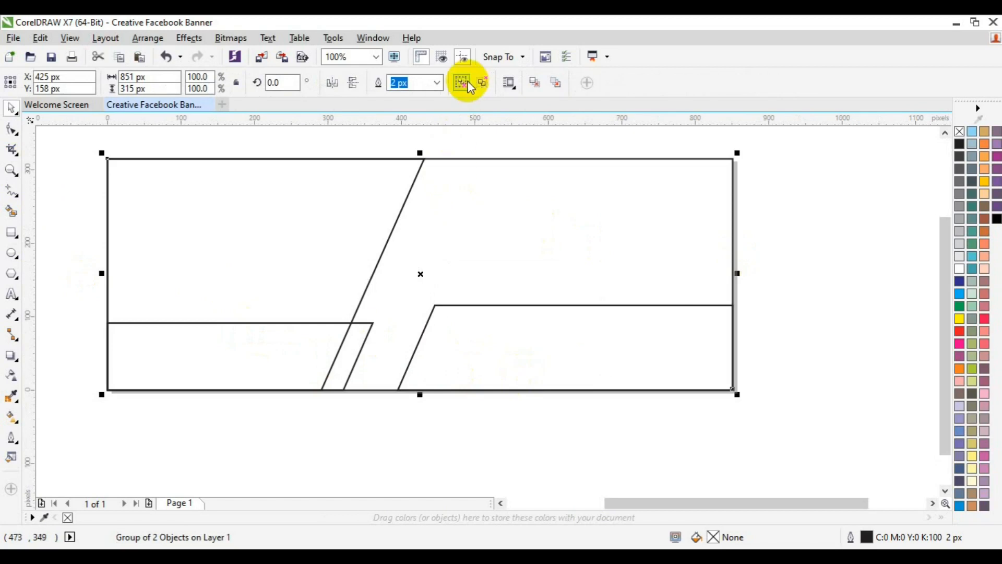
pyautogui.click(464, 82)
pyautogui.click(760, 265)
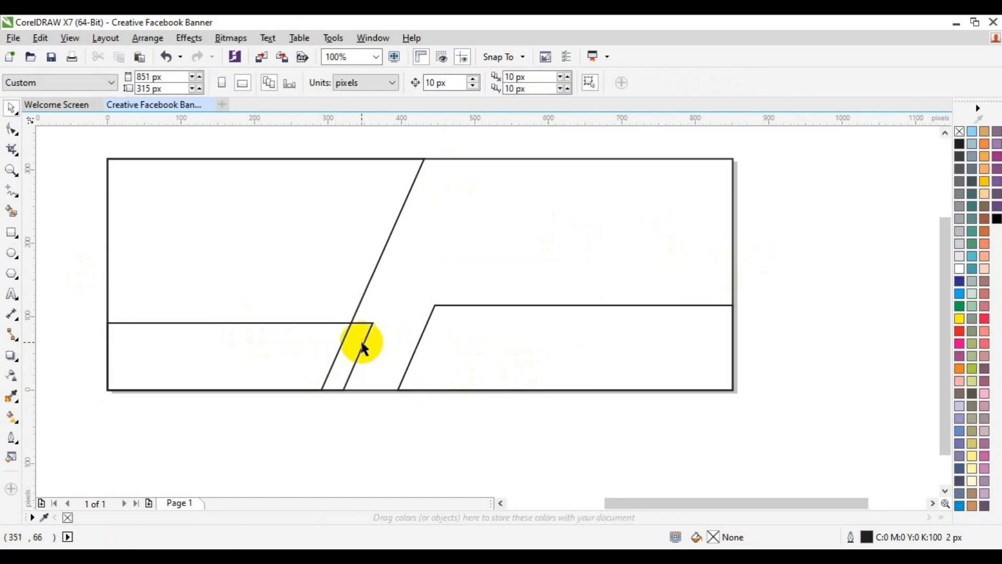
# Step: Try to widen the bottom-left slanted strip to about 489 px, and undo the change
pyautogui.click(362, 342)
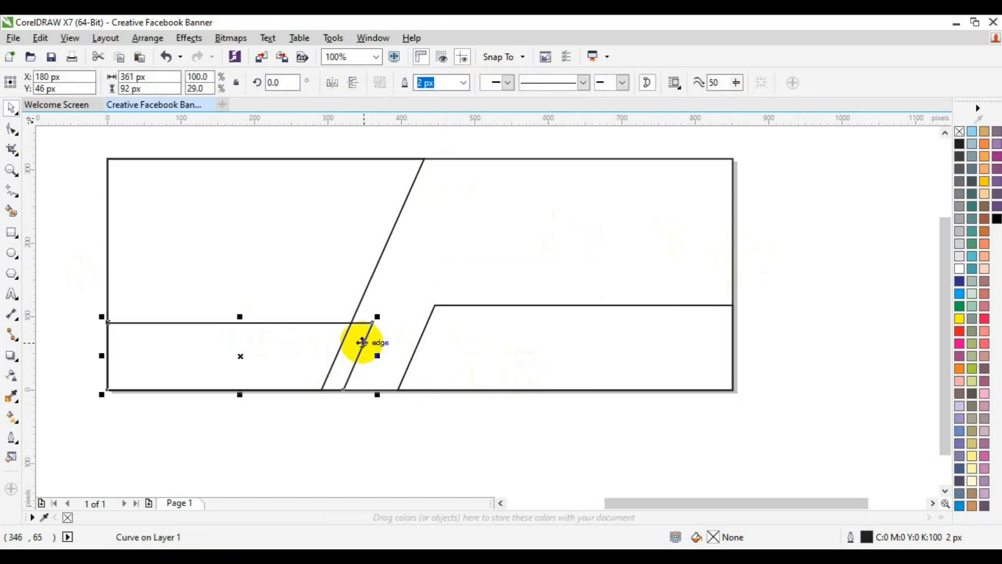
pyautogui.moveTo(377, 357); pyautogui.dragTo(473, 356)
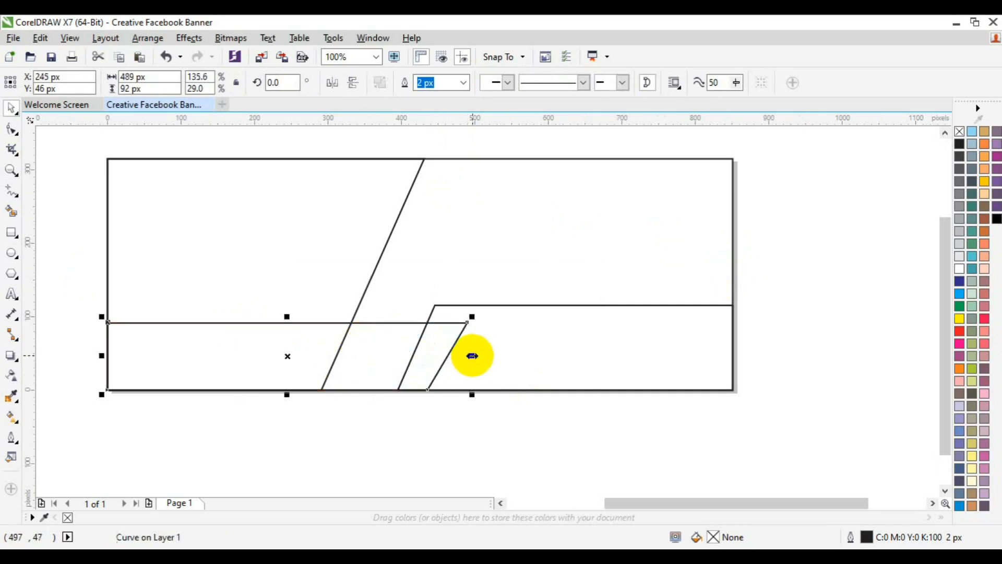
pyautogui.hotkey('ctrl', 'z')
# Step: Move the left slanted strip right and up so its centre sits at about X 307, Y 96 px
pyautogui.moveTo(244, 358); pyautogui.dragTo(327, 350)
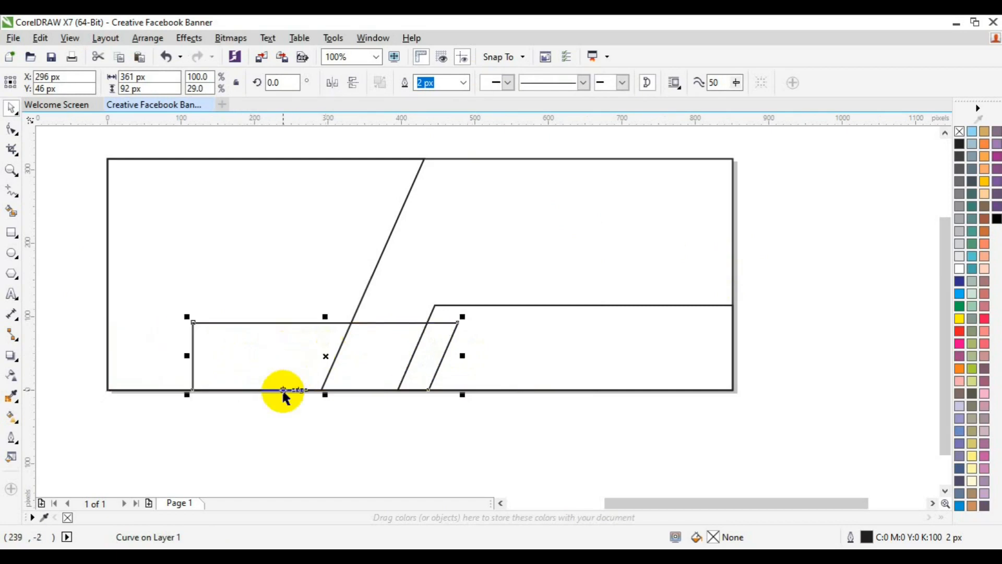
pyautogui.press('Up')
pyautogui.press('Up')
pyautogui.press('Up')
pyautogui.press('Up')
pyautogui.press('Up')
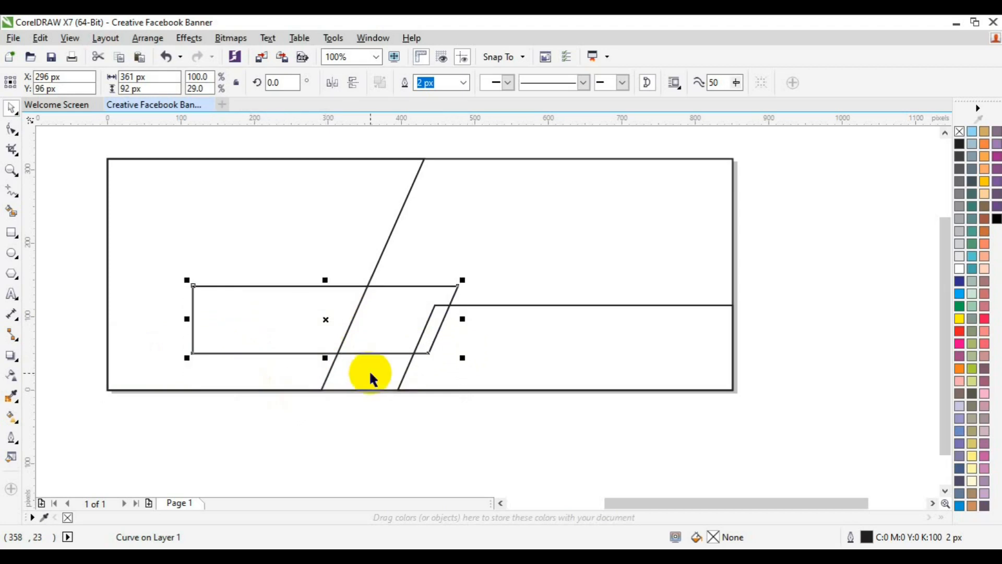
pyautogui.press('Right')
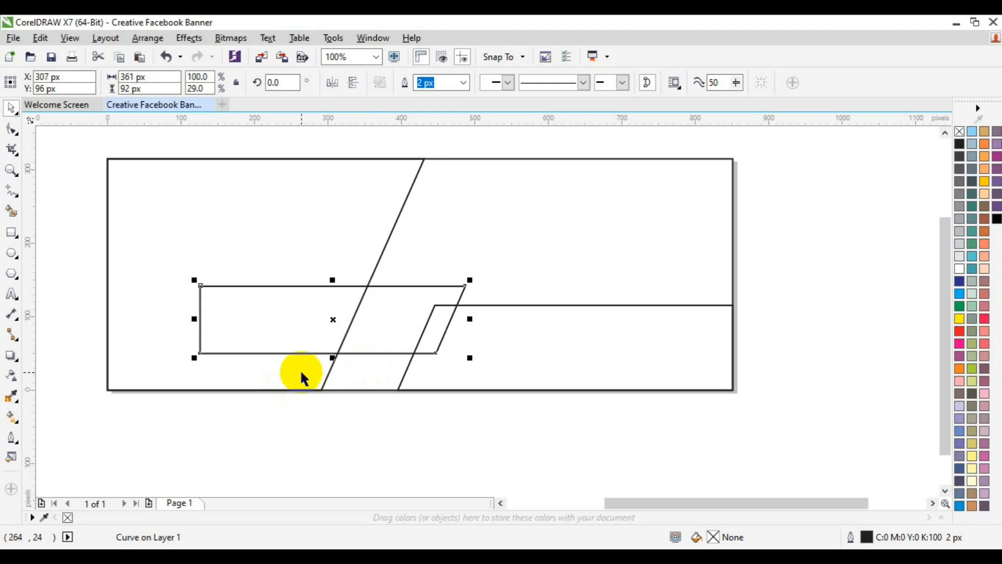
# Step: Extend the left strip past the page's left edge by shifting its two left nodes, making it 501 px wide
pyautogui.click(12, 129)
pyautogui.moveTo(100, 217); pyautogui.dragTo(262, 356)
pyautogui.press('Left')
pyautogui.press('Left')
pyautogui.press('Left')
pyautogui.press('Left')
pyautogui.press('Left')
pyautogui.press('Left')
pyautogui.press('Left')
pyautogui.press('Left')
pyautogui.press('Left')
pyautogui.press('Left')
pyautogui.press('Left')
pyautogui.press('Left')
pyautogui.press('Left')
pyautogui.press('Left')
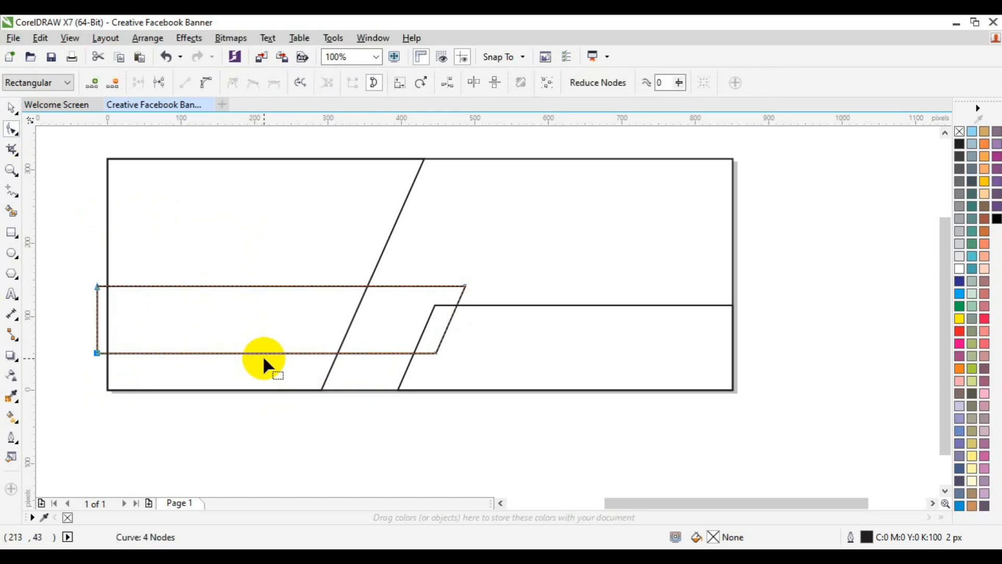
# Step: Try to make the left strip taller by lowering its two bottom nodes, and undo the moves
pyautogui.moveTo(82, 331); pyautogui.dragTo(457, 371)
pyautogui.press('Down')
pyautogui.press('Down')
pyautogui.press('Down')
pyautogui.press('Down')
pyautogui.press('Down')
pyautogui.press('Down')
pyautogui.press('Down')
pyautogui.press('Down')
pyautogui.press('Down')
pyautogui.press('Down')
pyautogui.press('Down')
pyautogui.press('Down')
pyautogui.press('Down')
pyautogui.press('Down')
pyautogui.press('Down')
pyautogui.press('Down')
pyautogui.press('Down')
pyautogui.press('Down')
pyautogui.press('Down')
pyautogui.press('Down')
pyautogui.hotkey('ctrl', 'z')
pyautogui.hotkey('ctrl', 'z')
pyautogui.hotkey('ctrl', 'z')
pyautogui.hotkey('ctrl', 'z')
pyautogui.hotkey('ctrl', 'z')
pyautogui.hotkey('ctrl', 'z')
pyautogui.hotkey('ctrl', 'z')
pyautogui.hotkey('ctrl', 'z')
pyautogui.hotkey('ctrl', 'z')
pyautogui.hotkey('ctrl', 'z')
pyautogui.hotkey('ctrl', 'z')
pyautogui.hotkey('ctrl', 'z')
pyautogui.hotkey('ctrl', 'z')
pyautogui.hotkey('ctrl', 'z')
pyautogui.hotkey('ctrl', 'z')
pyautogui.hotkey('ctrl', 'z')
pyautogui.hotkey('ctrl', 'z')
pyautogui.hotkey('ctrl', 'z')
pyautogui.hotkey('ctrl', 'z')
pyautogui.hotkey('ctrl', 'z')
pyautogui.press('space')
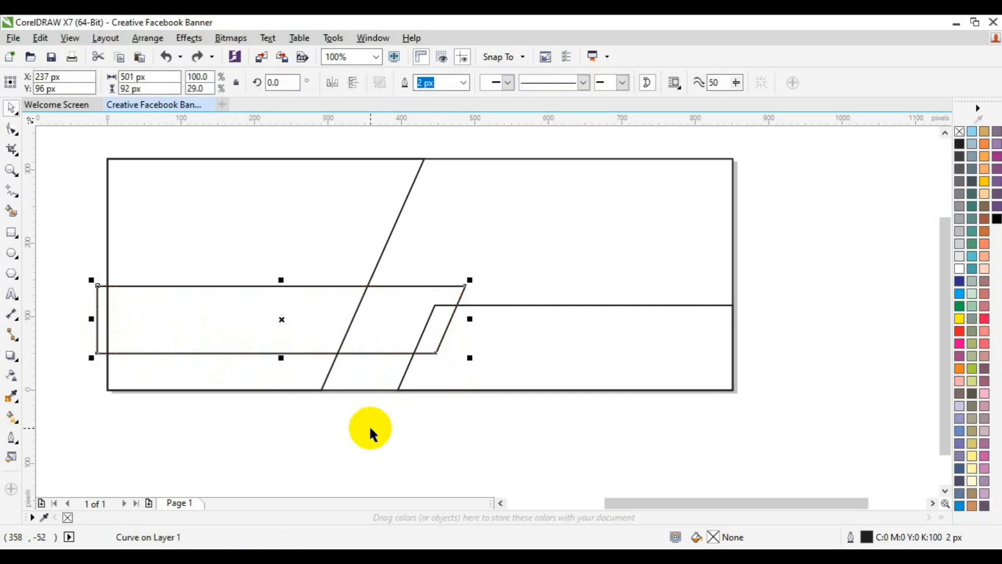
# Step: Lower the bottom-right strip's top nodes by 20 px to make the strip 96 px tall
pyautogui.click(564, 305)
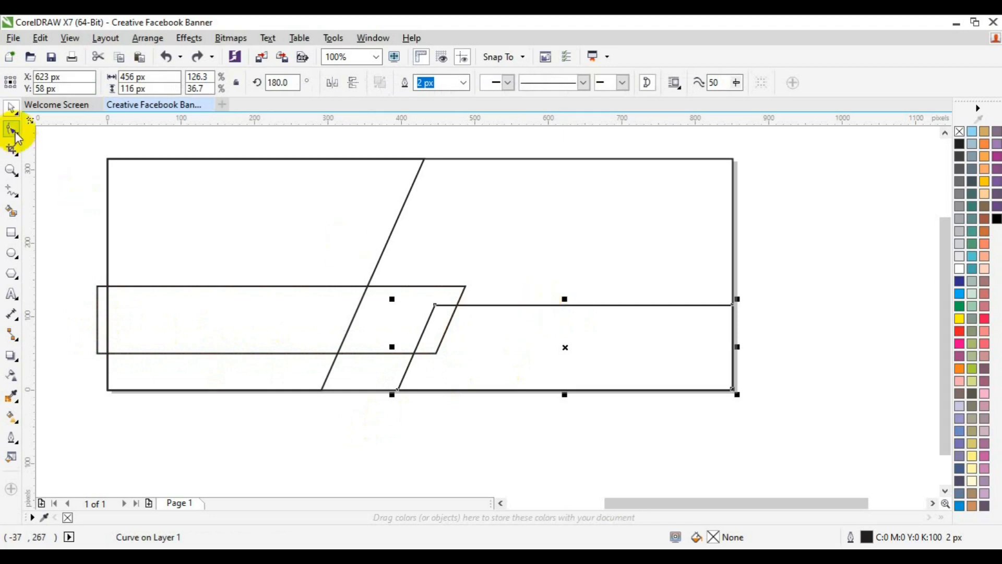
pyautogui.click(16, 132)
pyautogui.moveTo(755, 280); pyautogui.dragTo(382, 324)
pyautogui.press('Down')
pyautogui.press('Down')
pyautogui.press('space')
# Step: Delete the page-sized rectangle and move the long left strip down 20 px to Y 76 px
pyautogui.click(367, 328)
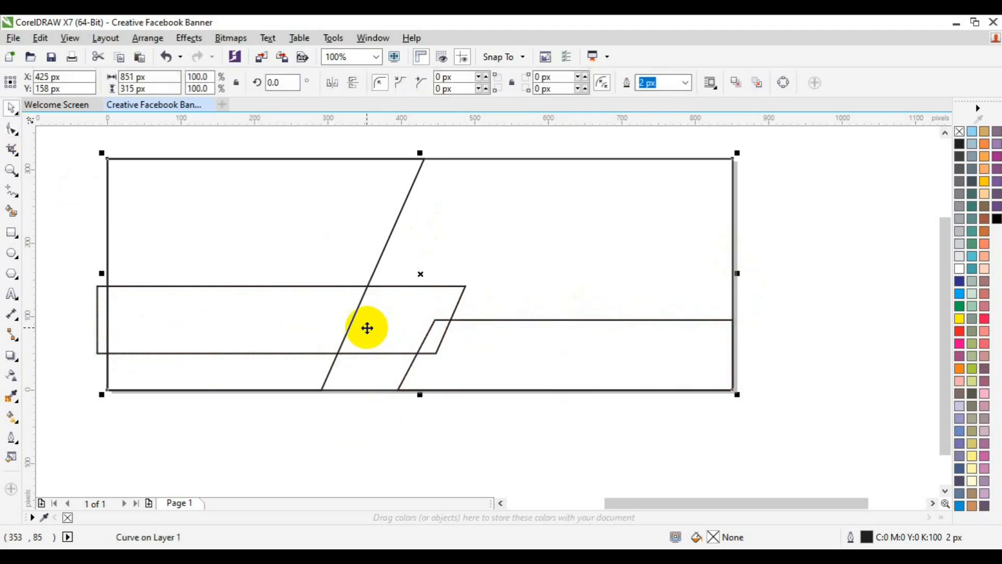
pyautogui.click(571, 263)
pyautogui.click(425, 309)
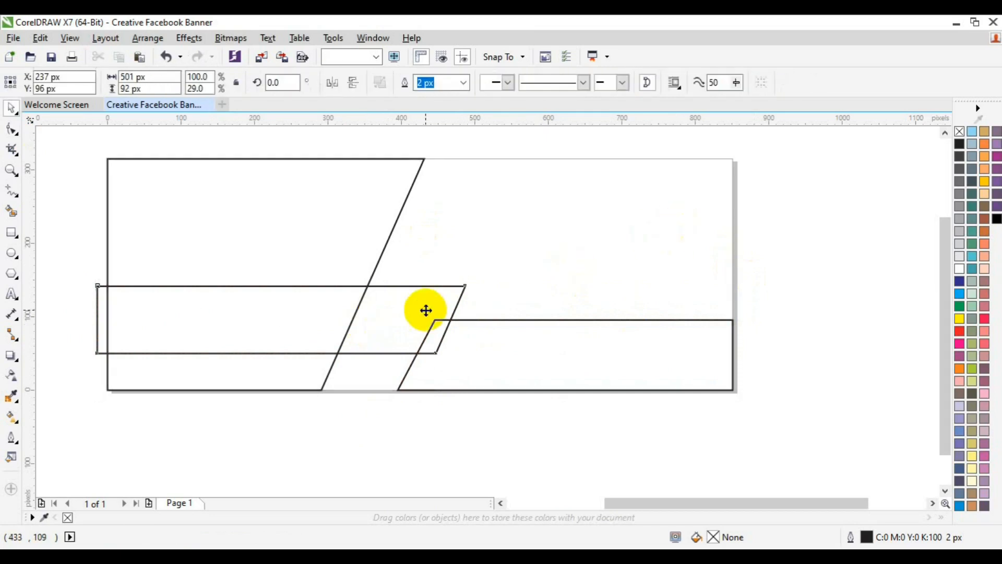
pyautogui.press('Down')
pyautogui.press('Down')
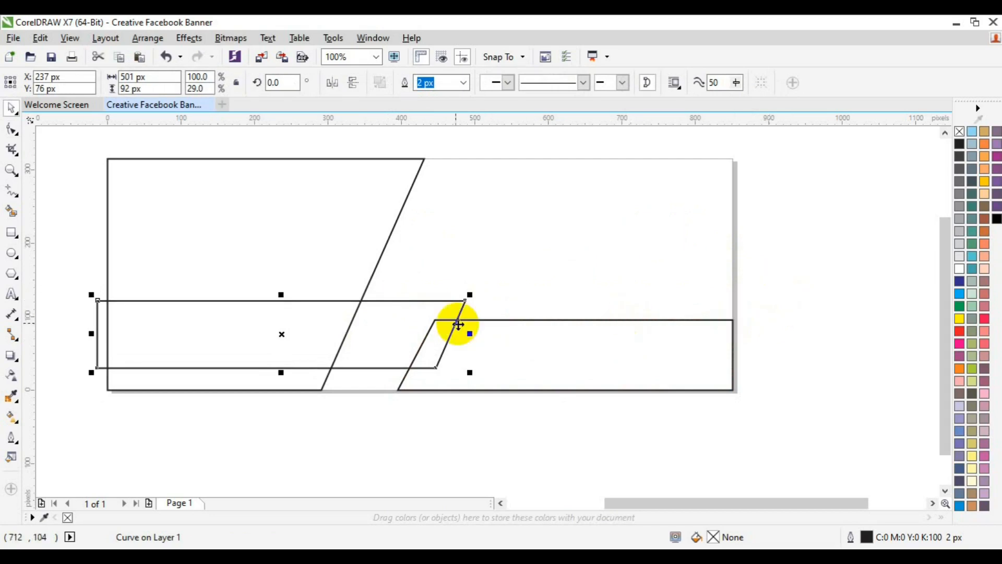
# Step: Add a new page-sized rectangle and raise the long left strip to Y 86 px
pyautogui.doubleClick(13, 233)
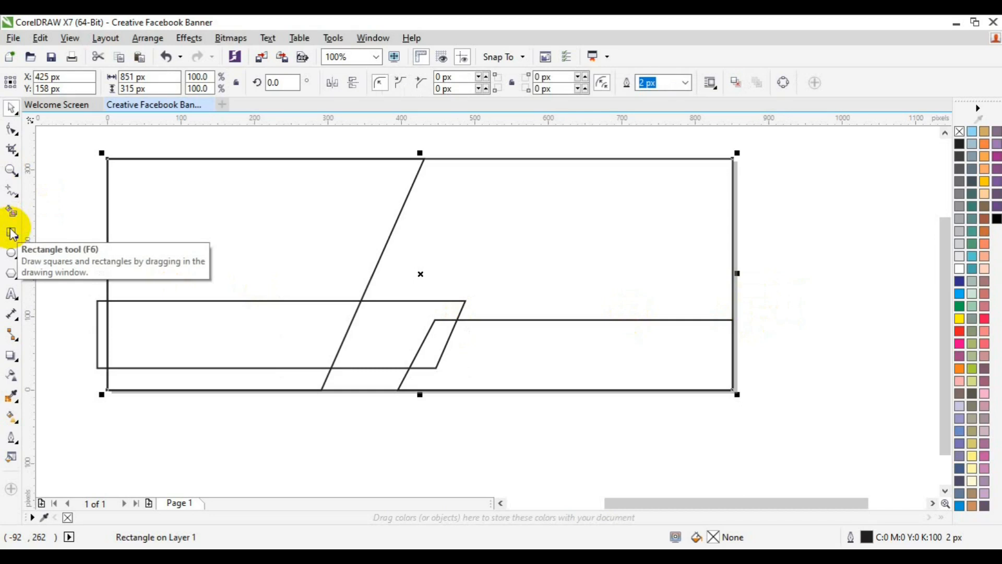
pyautogui.click(250, 337)
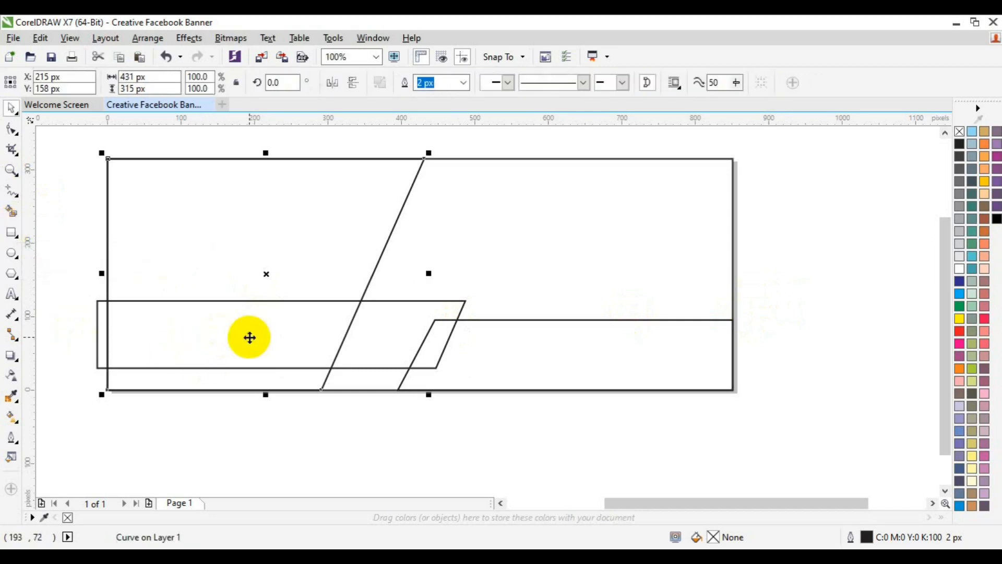
pyautogui.click(418, 306)
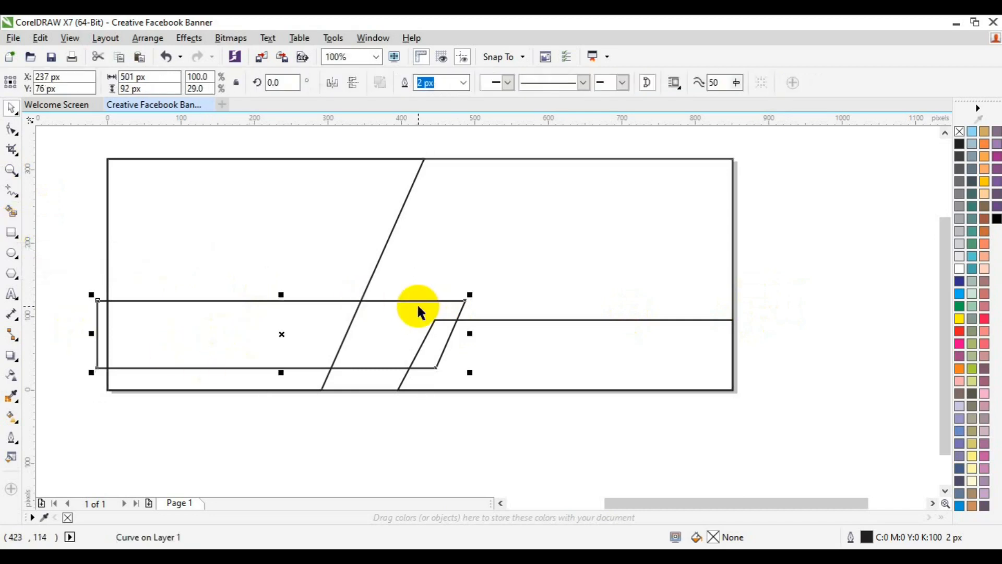
# Step: Draw a short slanted line about 22 by 36 px from the right strip's top edge to the long strip's upper-right corner
pyautogui.click(11, 191)
pyautogui.click(57, 253)
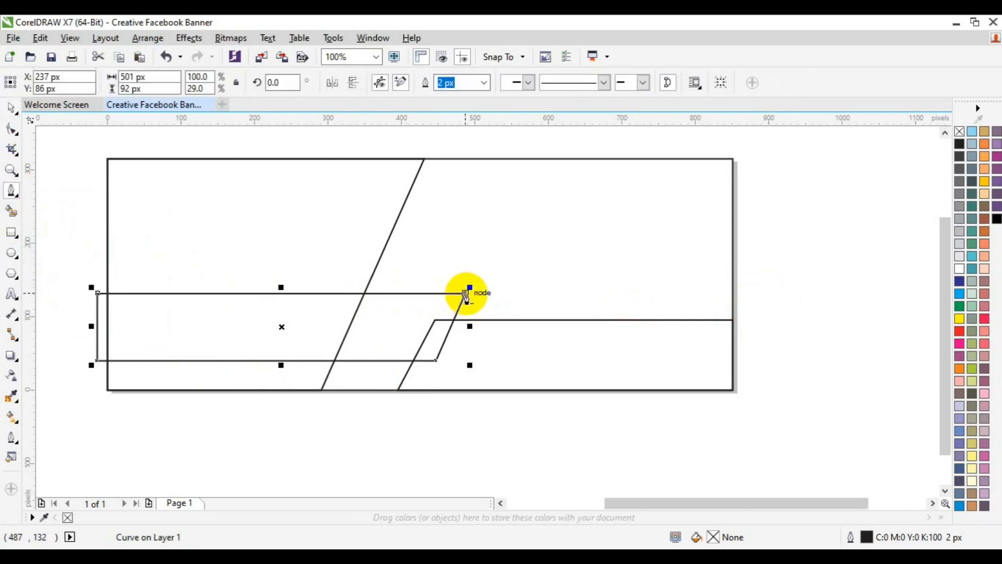
pyautogui.click(481, 320)
pyautogui.click(465, 294)
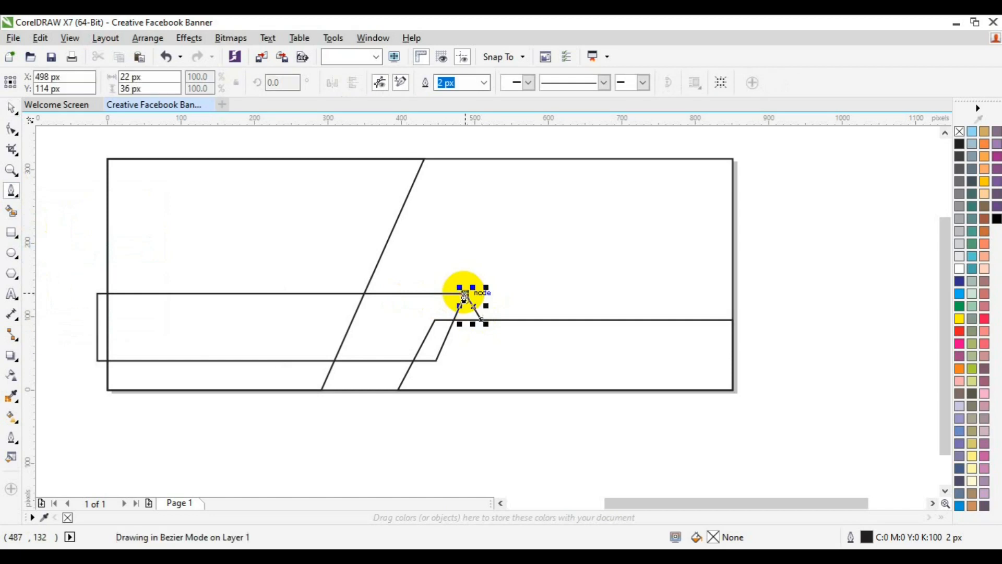
pyautogui.press('Escape')
pyautogui.click(808, 338)
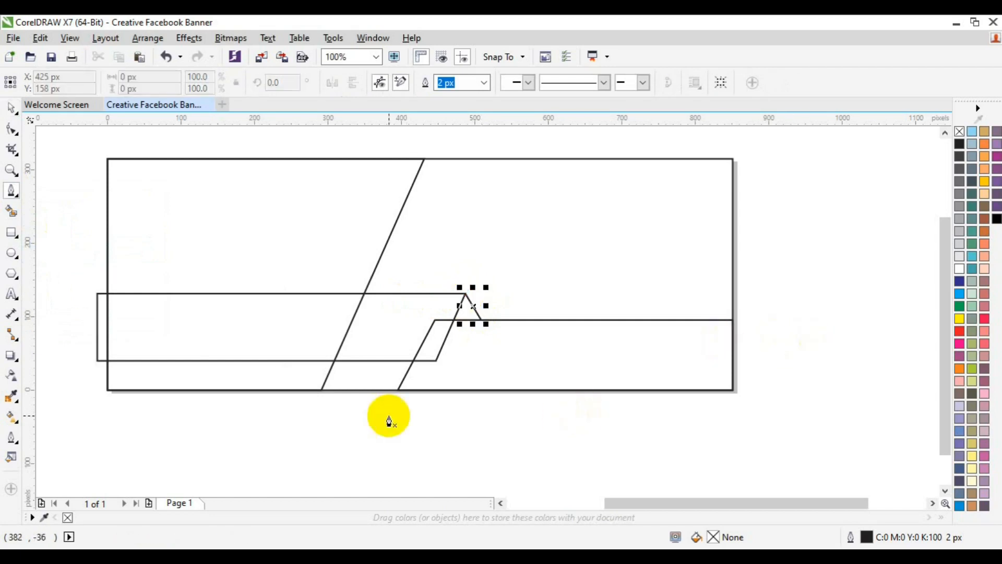
# Step: Draw a short slanted line from the long strip's lower edge to the right strip's bottom-left corner
pyautogui.click(399, 390)
pyautogui.hotkey('ctrl', 'z')
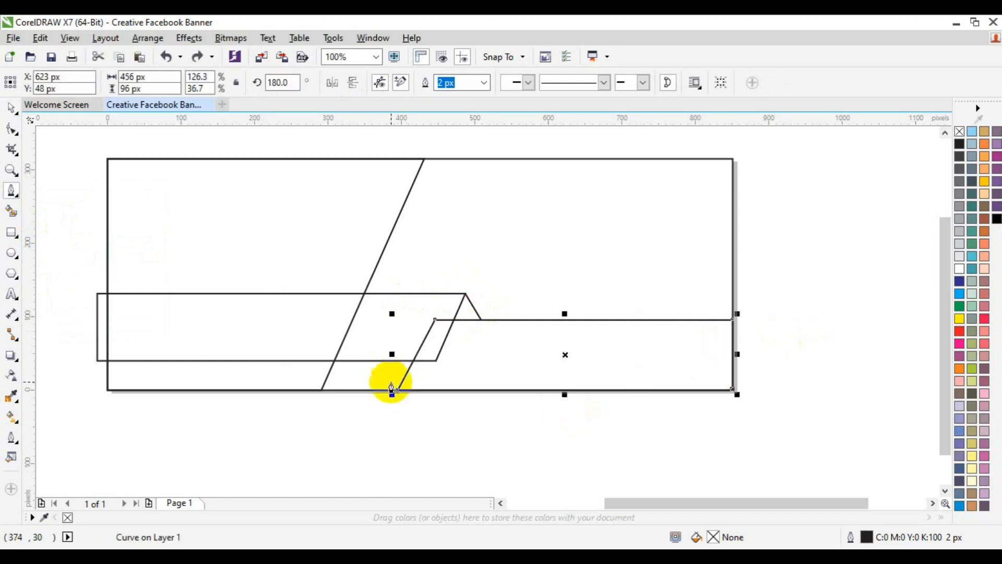
pyautogui.click(380, 360)
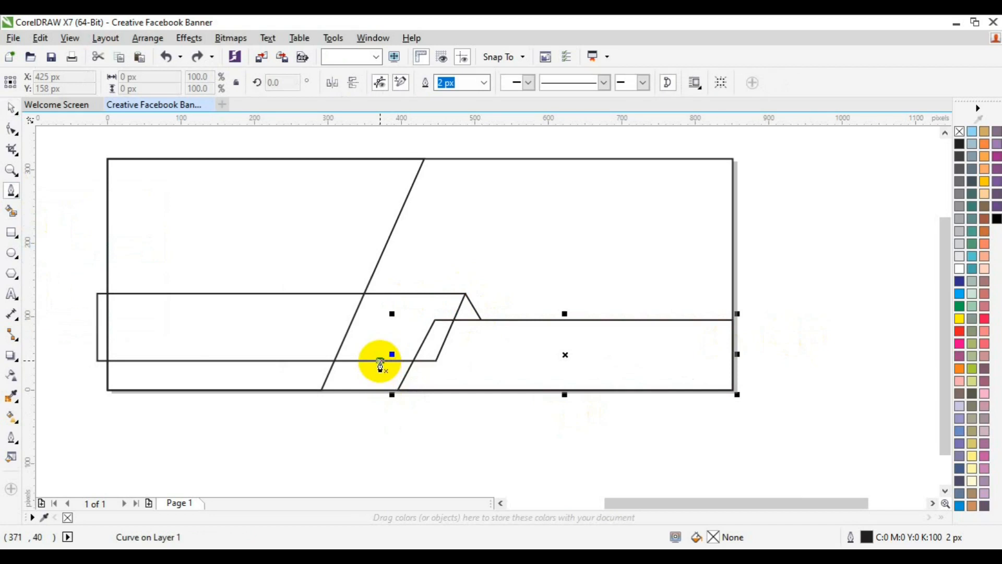
pyautogui.click(398, 390)
pyautogui.press('Escape')
pyautogui.press('Escape')
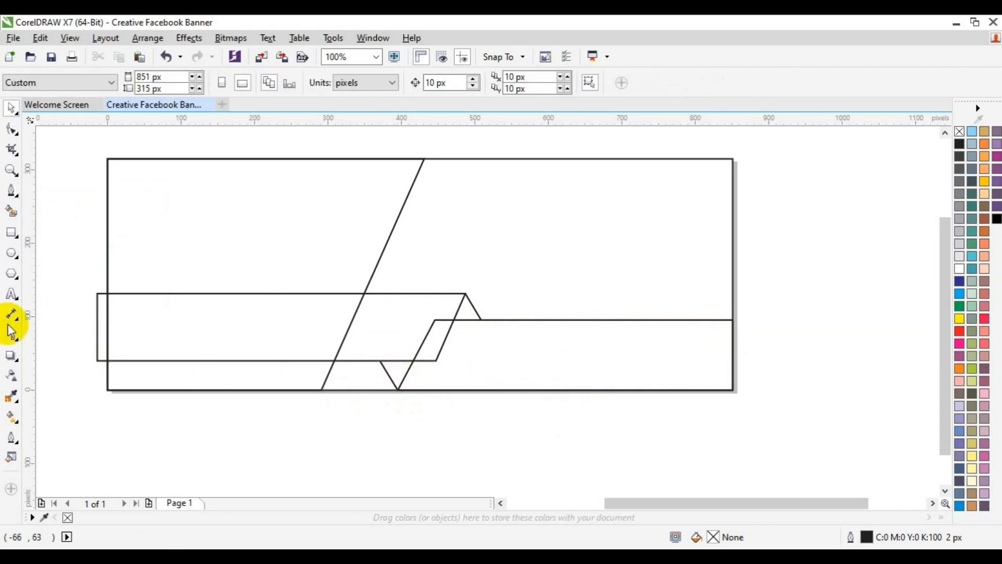
# Step: Smart Fill the three regions of the long strip inside the page with black and no outline
pyautogui.click(11, 211)
pyautogui.click(433, 340)
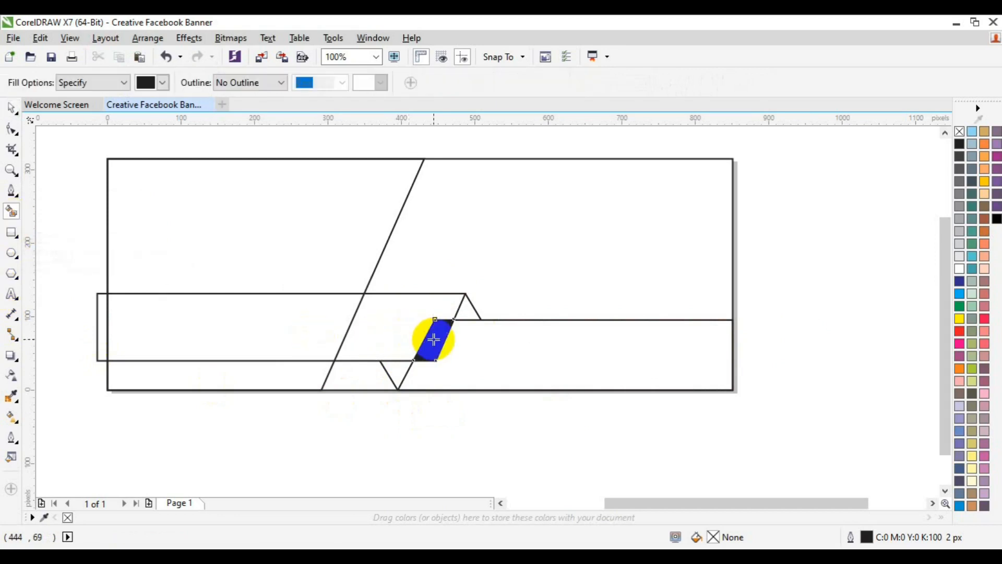
pyautogui.click(390, 315)
pyautogui.click(320, 322)
pyautogui.press('space')
# Step: Weld the three black pieces into one strip and delete the original strip outline behind them
pyautogui.click(425, 340)
pyautogui.keyDown('shift'); pyautogui.click(391, 324); pyautogui.keyUp('shift')
pyautogui.keyDown('shift'); pyautogui.click(288, 324); pyautogui.keyUp('shift')
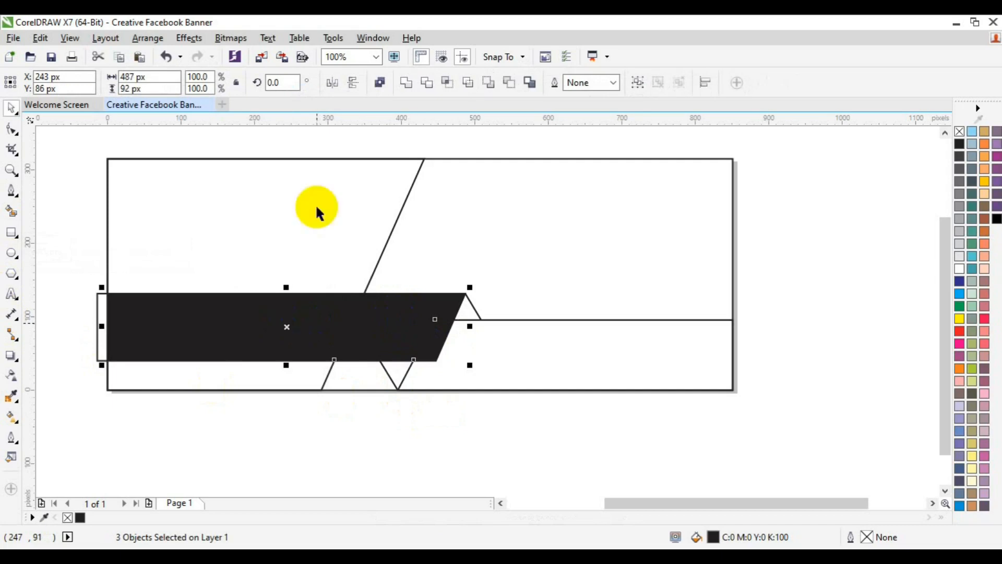
pyautogui.click(406, 82)
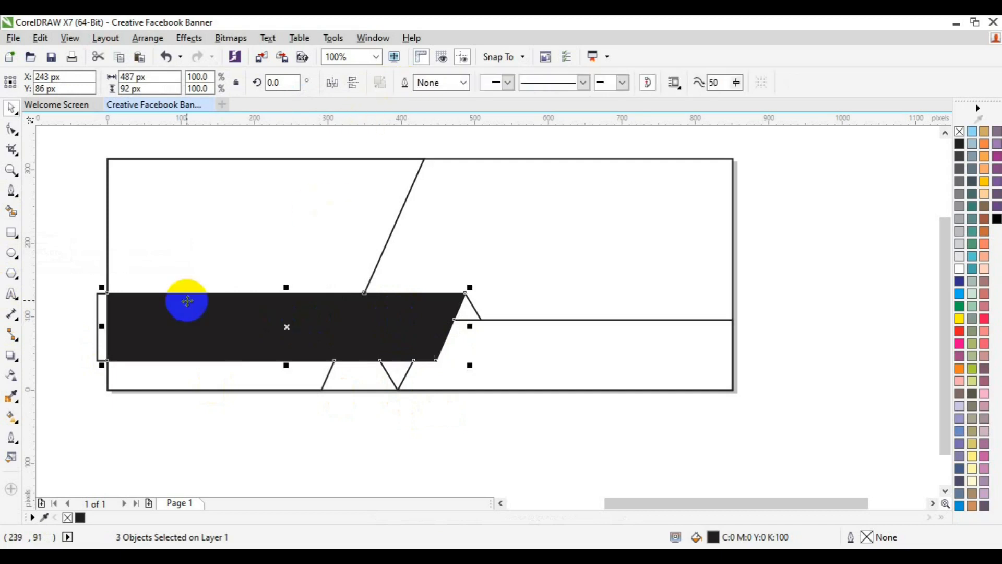
pyautogui.click(99, 337)
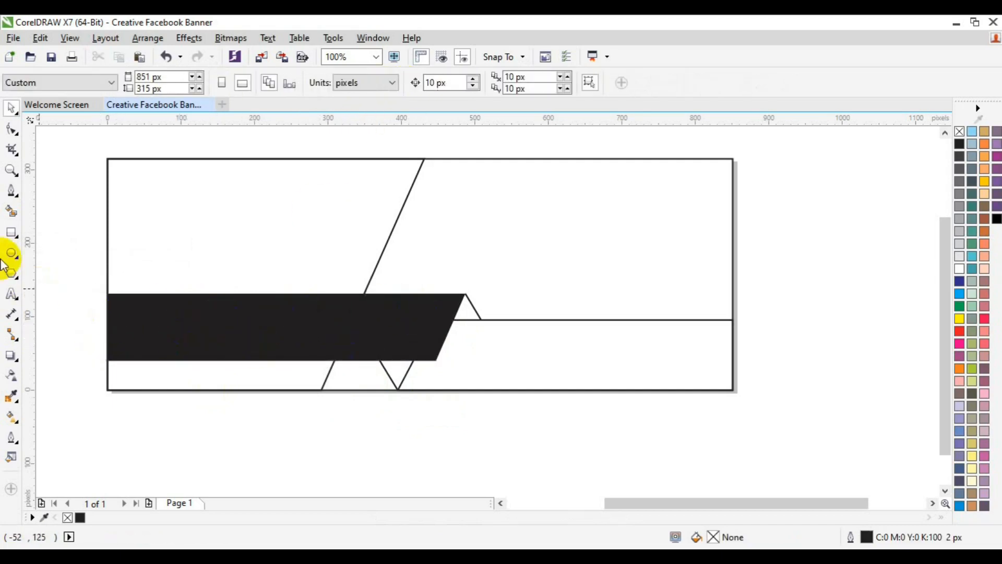
# Step: Smart Fill the small triangle at the black strip's upper-right corner and colour it dark blue
pyautogui.click(11, 211)
pyautogui.click(468, 309)
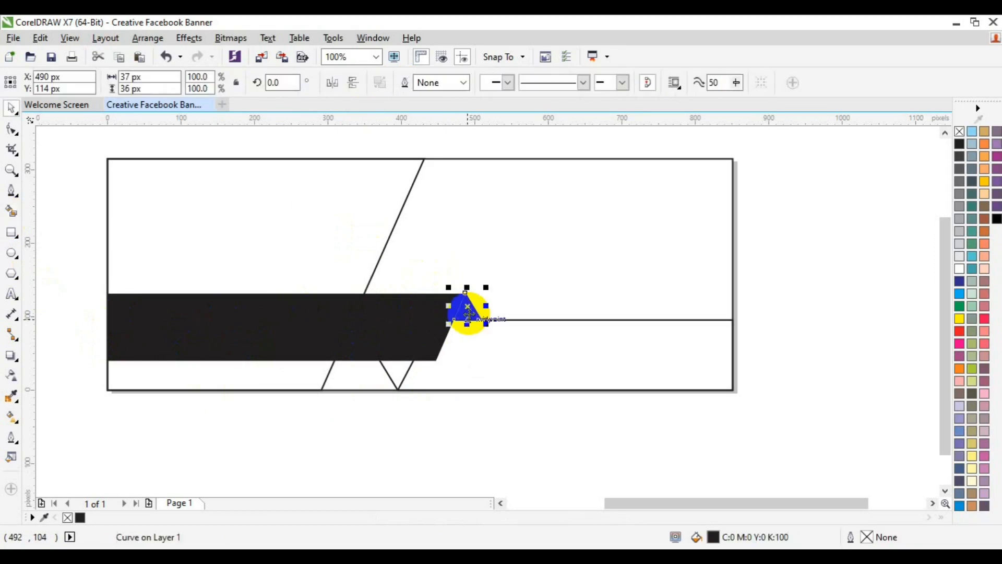
pyautogui.click(959, 280)
pyautogui.click(750, 352)
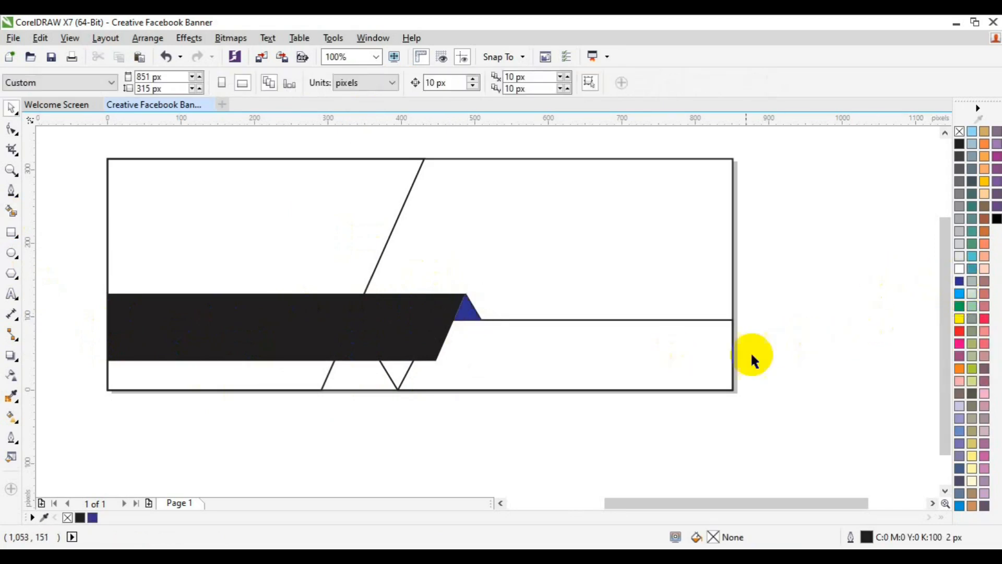
# Step: Smart Fill the two bottom-left regions below the black strip, weld them and colour the shape light grey, K:20
pyautogui.click(11, 211)
pyautogui.click(346, 373)
pyautogui.click(293, 372)
pyautogui.click(344, 374)
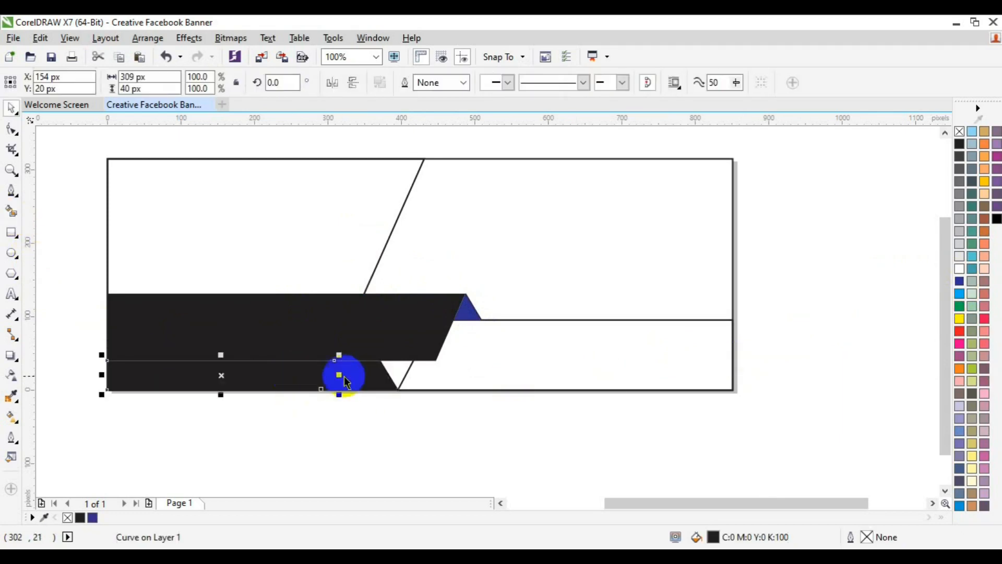
pyautogui.keyDown('shift'); pyautogui.click(365, 369); pyautogui.keyUp('shift')
pyautogui.click(406, 83)
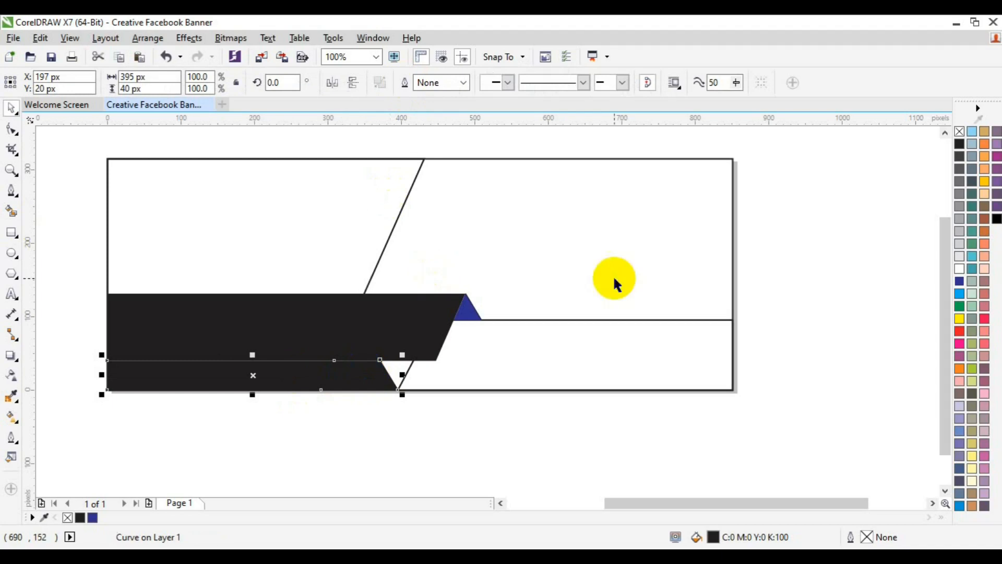
pyautogui.click(959, 244)
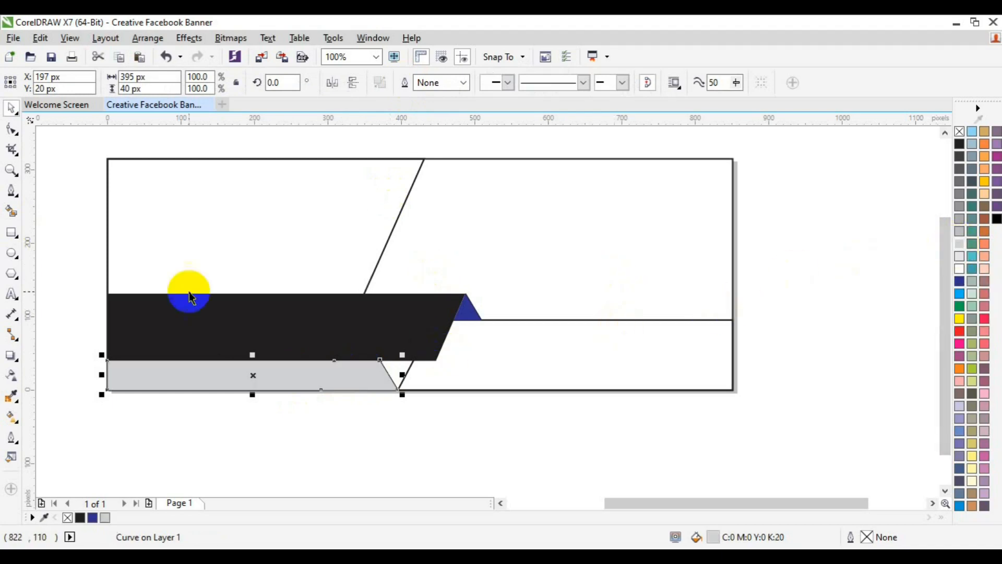
# Step: Smart Fill the bottom-right strip region and recolour it a slightly darker grey than the bottom-left shape
pyautogui.click(11, 212)
pyautogui.click(535, 361)
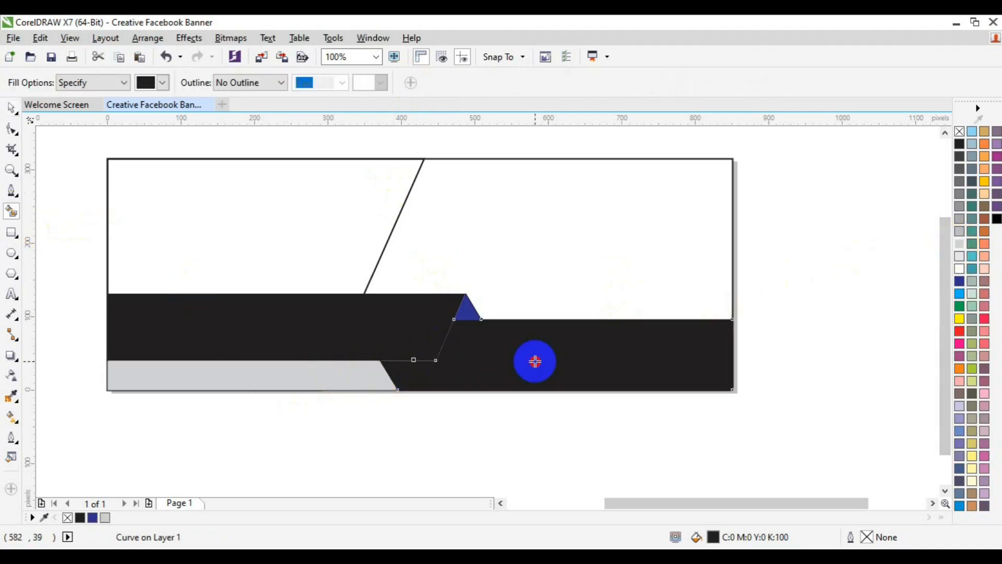
pyautogui.press('space')
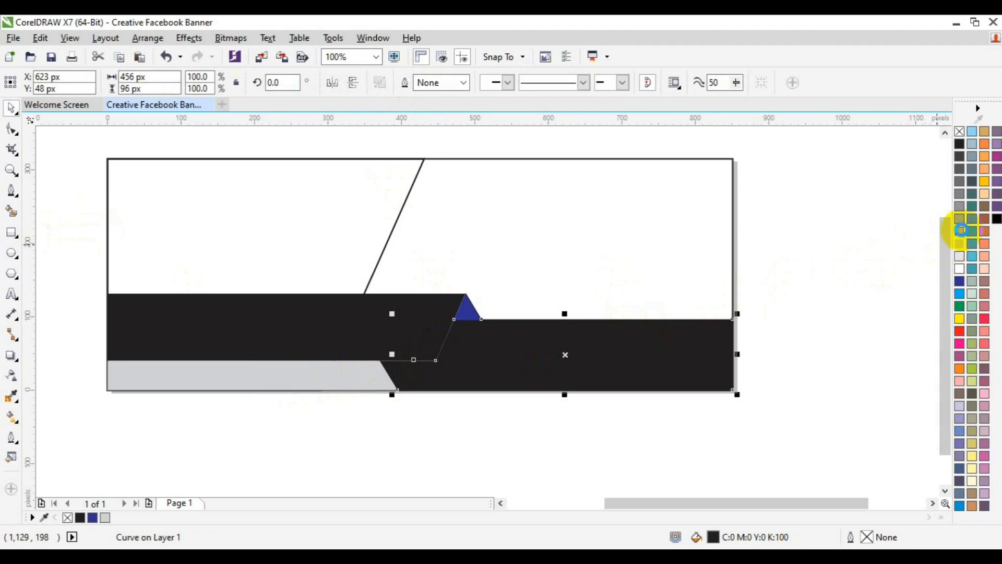
pyautogui.click(959, 231)
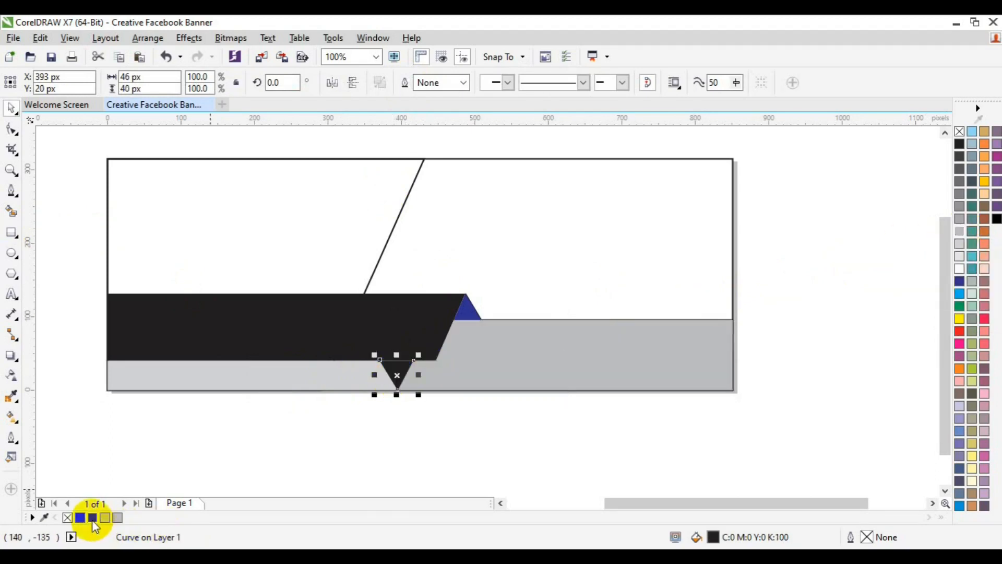
# Step: Colour the small triangle under the black strip dark blue and Smart Fill the banner's upper-left region with black
pyautogui.moveTo(93, 520); pyautogui.dragTo(98, 304)
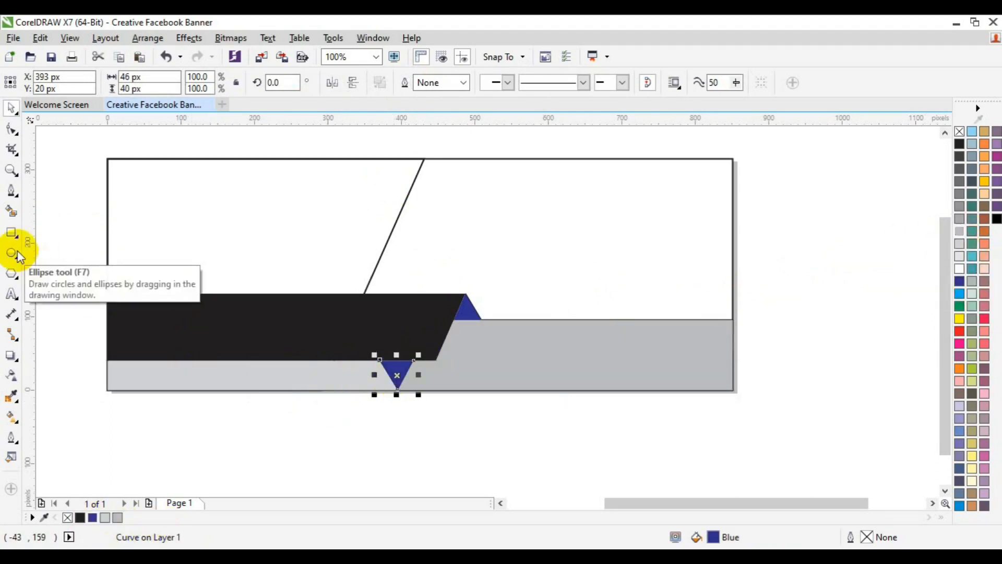
pyautogui.click(11, 211)
pyautogui.click(188, 220)
pyautogui.press('space')
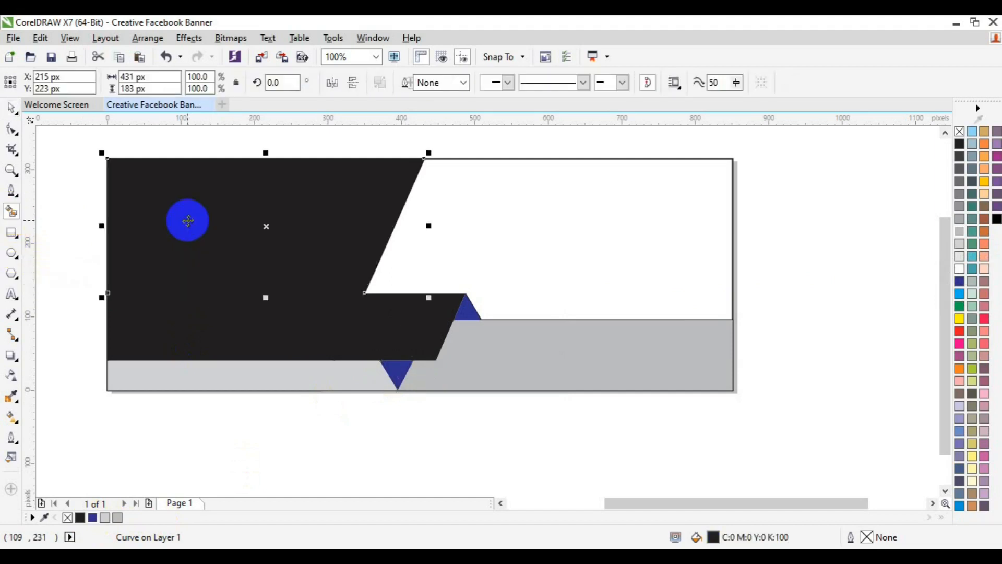
# Step: Remove the outlines from all of the banner's shapes
pyautogui.moveTo(74, 134); pyautogui.dragTo(742, 415)
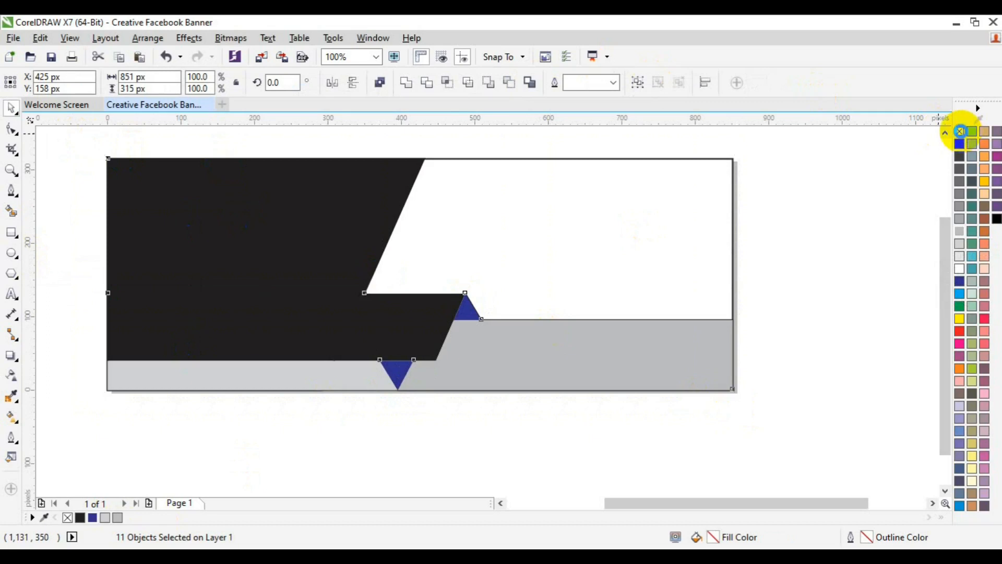
pyautogui.rightClick(961, 131)
pyautogui.click(857, 201)
# Step: Weld the small blue triangle at the bottom to the light grey bottom-left shape
pyautogui.click(394, 370)
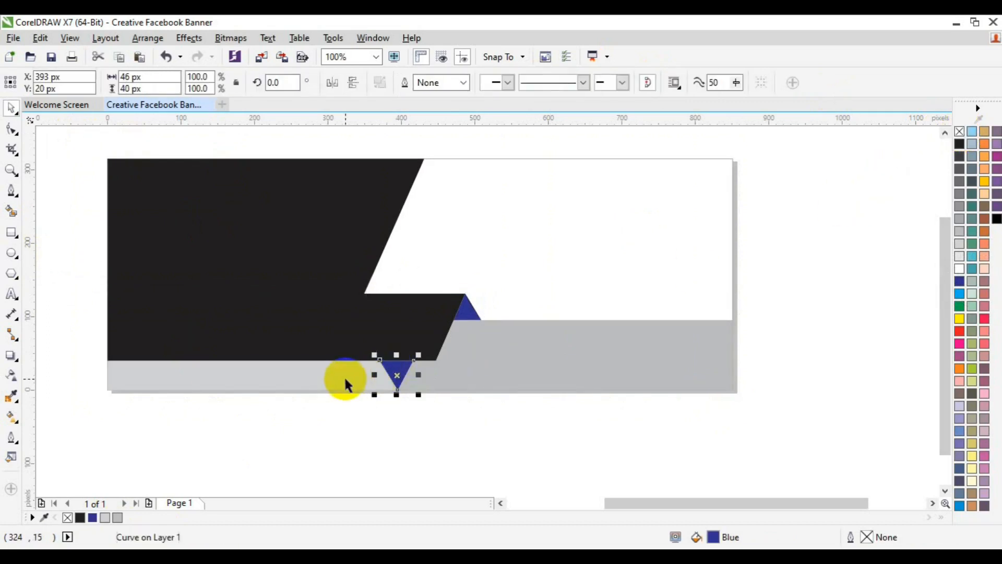
pyautogui.keyDown('shift'); pyautogui.click(343, 375); pyautogui.keyUp('shift')
pyautogui.click(406, 83)
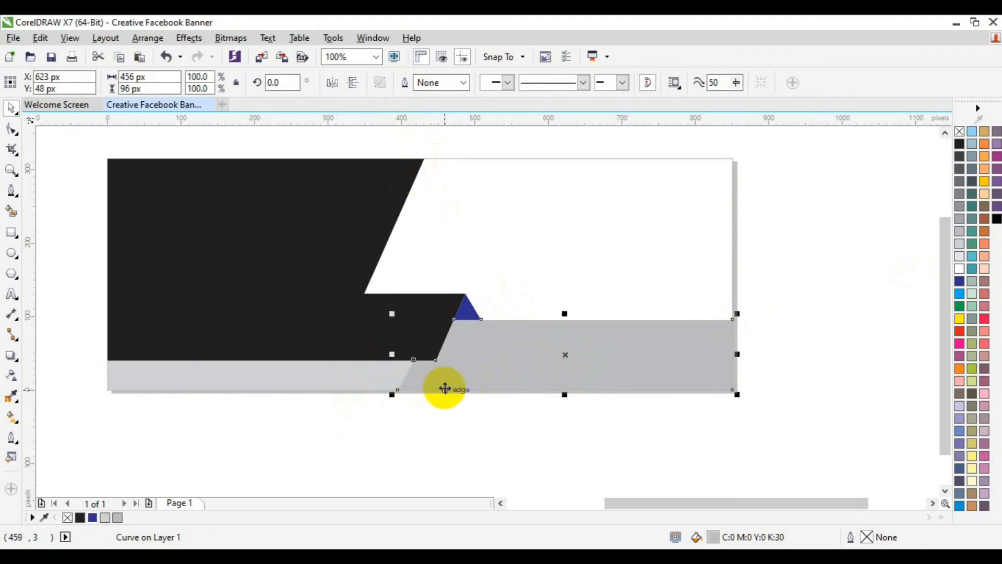
pyautogui.moveTo(588, 356); pyautogui.dragTo(603, 327)
pyautogui.hotkey('ctrl', 'z')
# Step: Recolour the bottom-left shape to K:10 grey and save the document
pyautogui.click(336, 378)
pyautogui.click(960, 258)
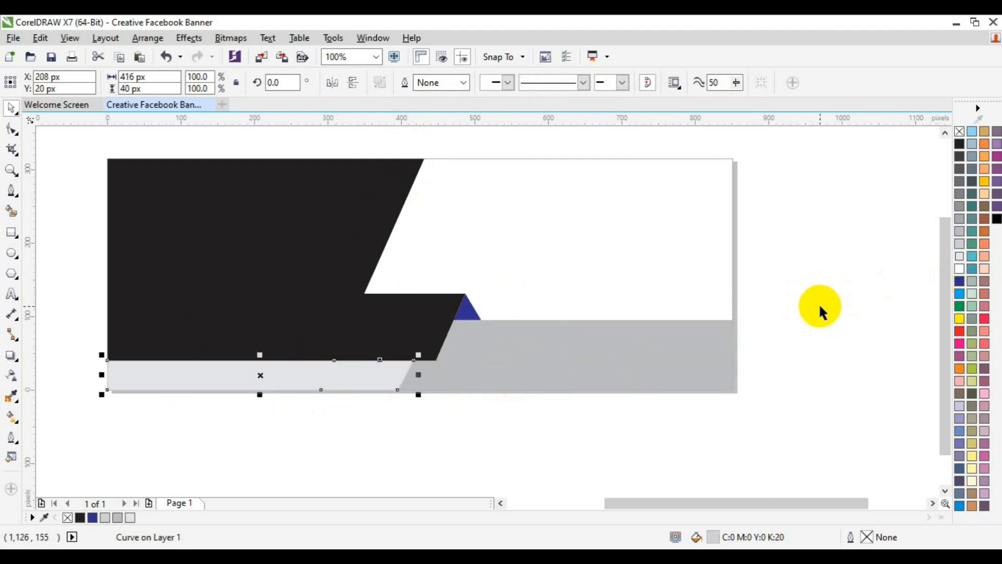
pyautogui.click(565, 364)
pyautogui.click(309, 260)
pyautogui.hotkey('ctrl', 's')
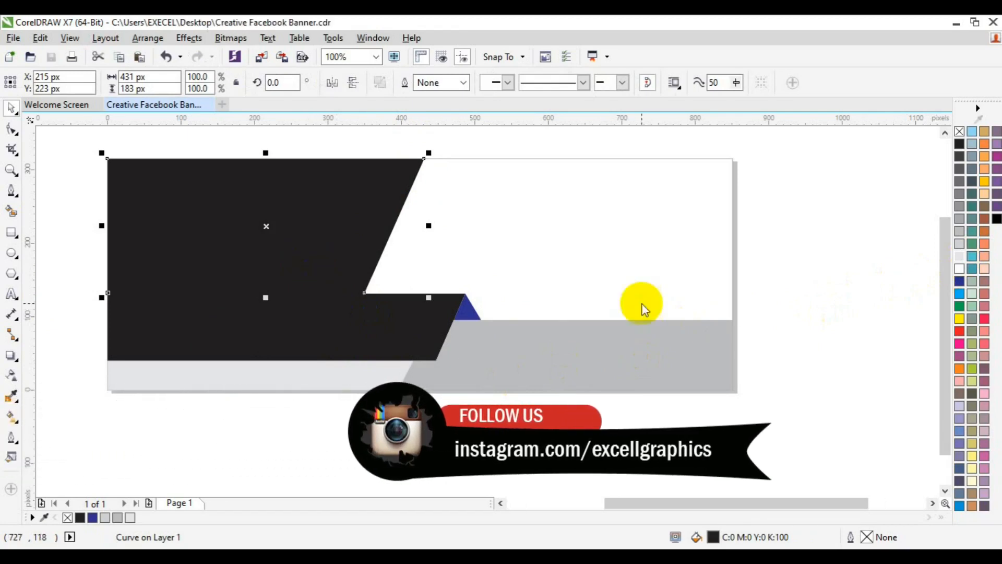
# Step: Import the teen-driving photo from the FREE STOCK PHOTO folder on the Desktop and place it about 399 px wide over the upper-left black shape
pyautogui.hotkey('ctrl', 'i')
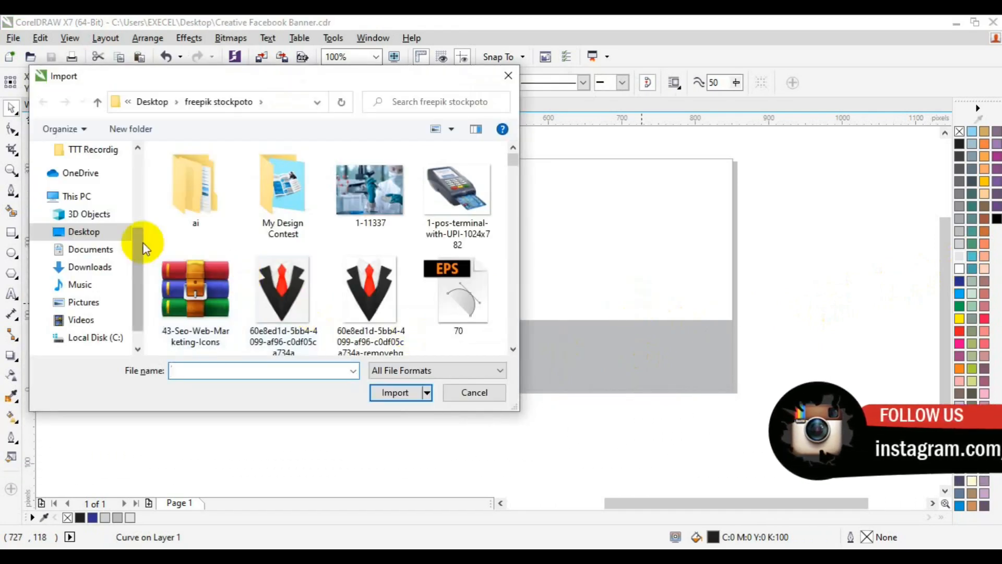
pyautogui.click(99, 235)
pyautogui.doubleClick(264, 313)
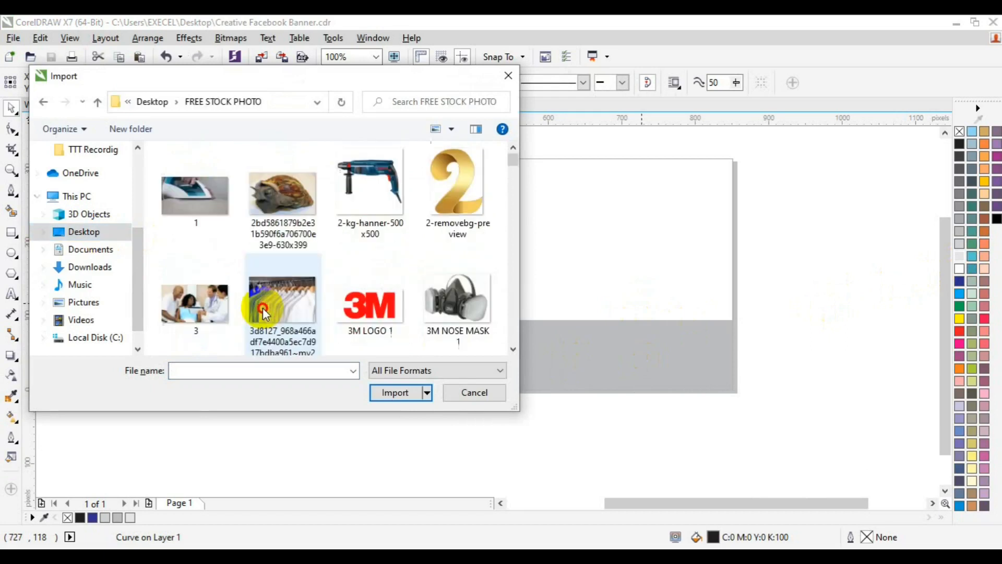
pyautogui.click(513, 349)
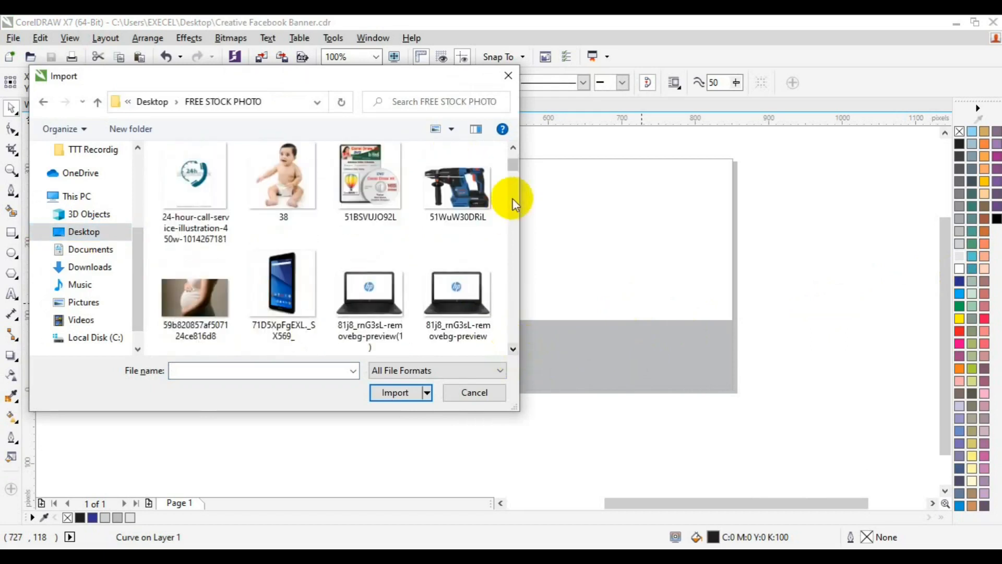
pyautogui.moveTo(517, 165); pyautogui.dragTo(522, 323)
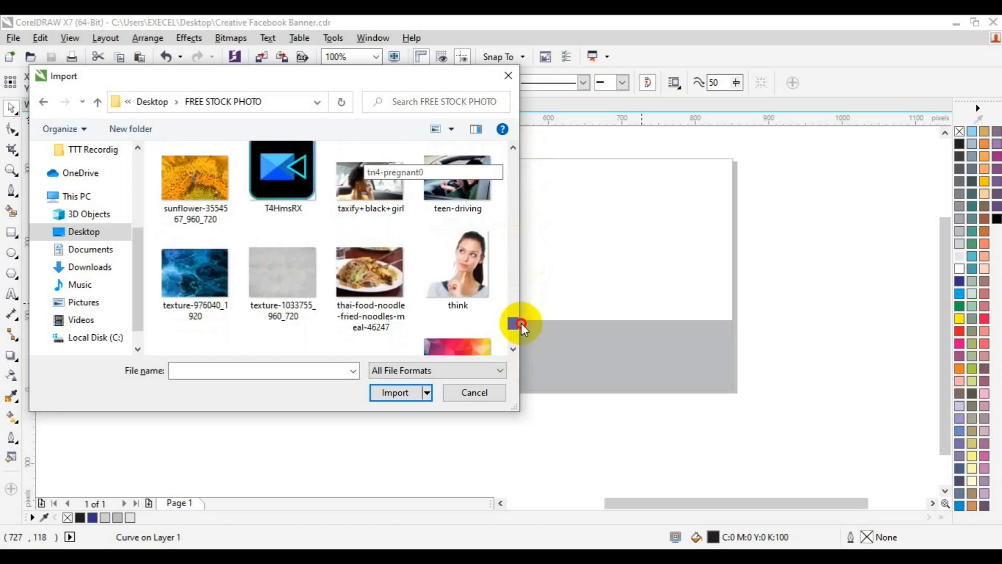
pyautogui.click(475, 206)
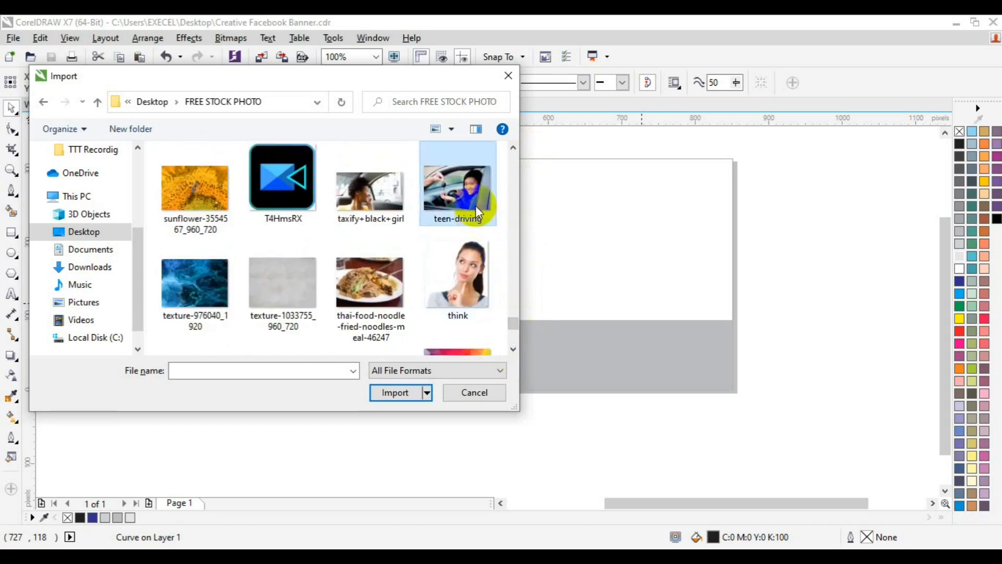
pyautogui.click(396, 393)
pyautogui.moveTo(102, 155); pyautogui.dragTo(496, 349)
pyautogui.moveTo(334, 297); pyautogui.dragTo(427, 271)
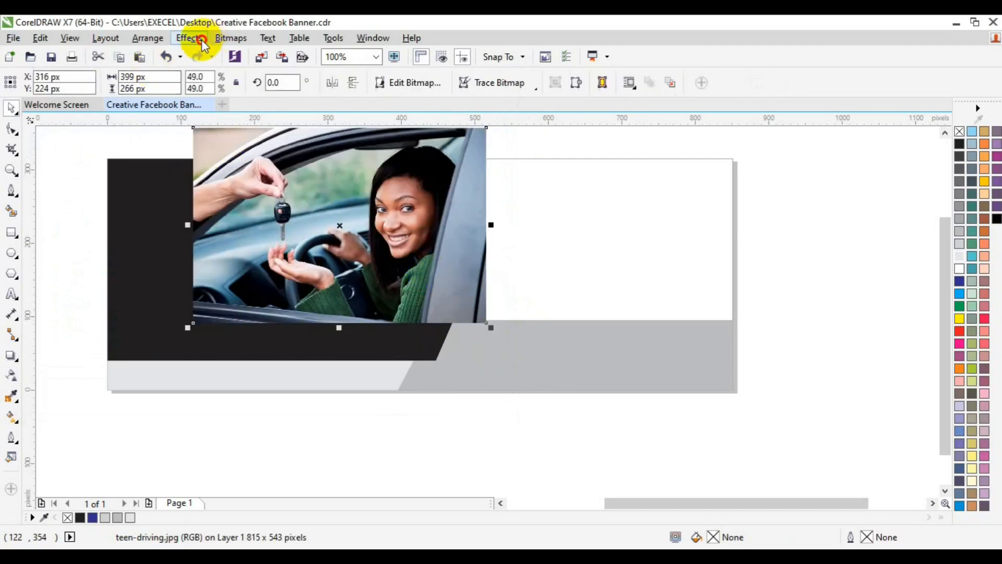
# Step: PowerClip the car photo inside the upper-left black shape
pyautogui.click(189, 38)
pyautogui.moveTo(216, 225)
pyautogui.click(340, 228)
pyautogui.click(146, 231)
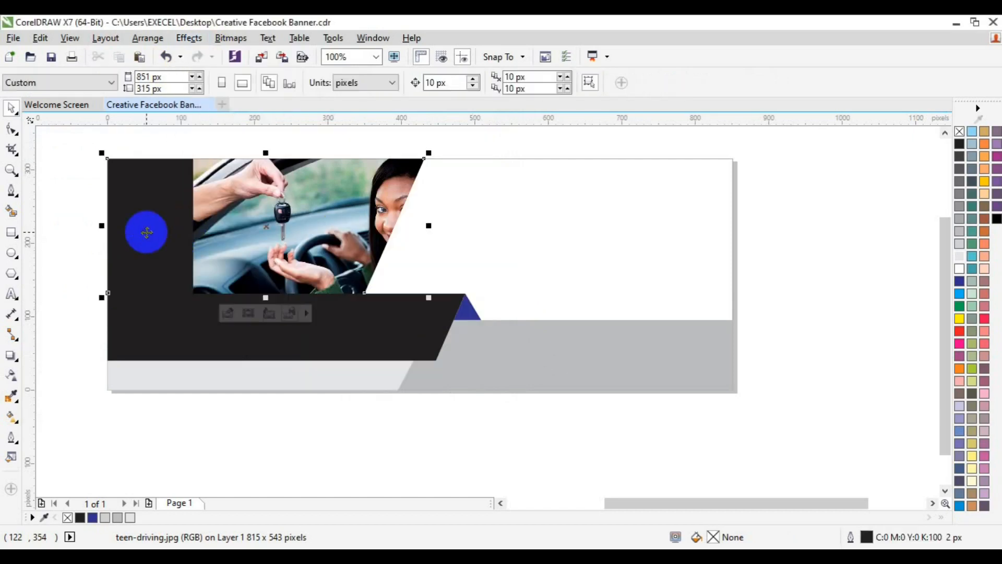
# Step: Edit the PowerClip contents, enlarging the photo to about 435 by 290 px and positioning it to fill the slanted frame
pyautogui.click(228, 313)
pyautogui.moveTo(313, 256); pyautogui.dragTo(225, 255)
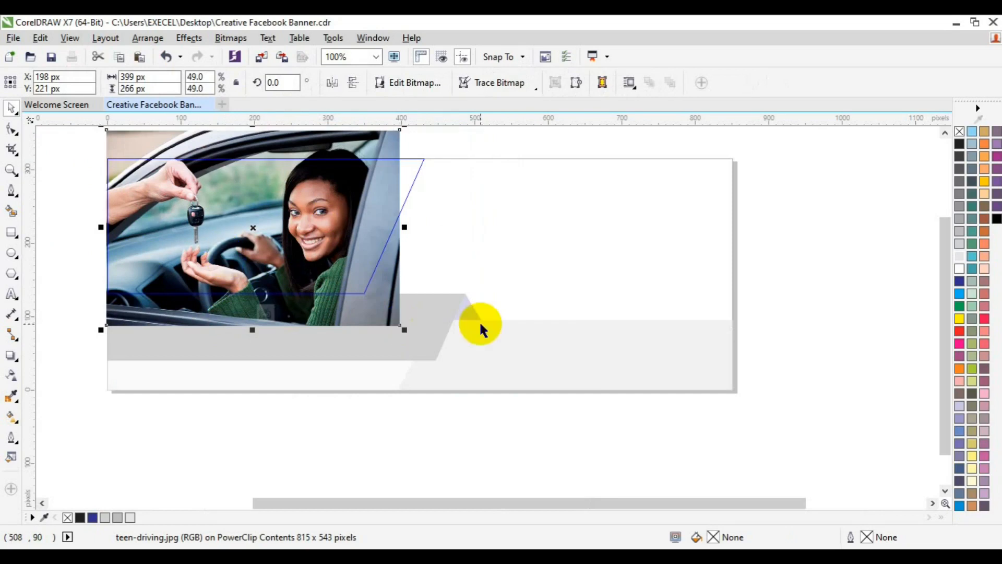
pyautogui.press('Down')
pyautogui.press('Down')
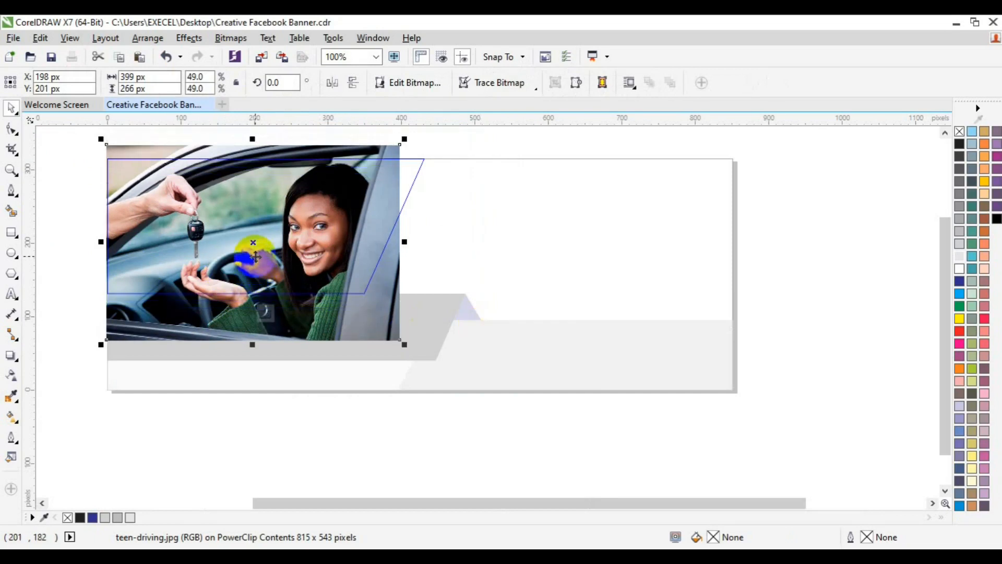
pyautogui.press('Up')
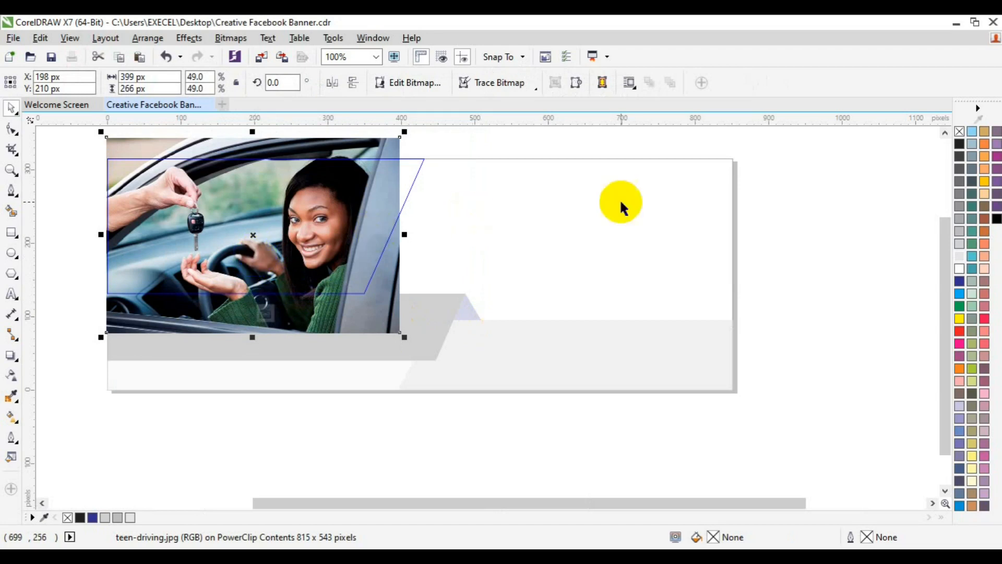
pyautogui.moveTo(405, 336); pyautogui.dragTo(421, 349)
pyautogui.moveTo(284, 265); pyautogui.dragTo(295, 257)
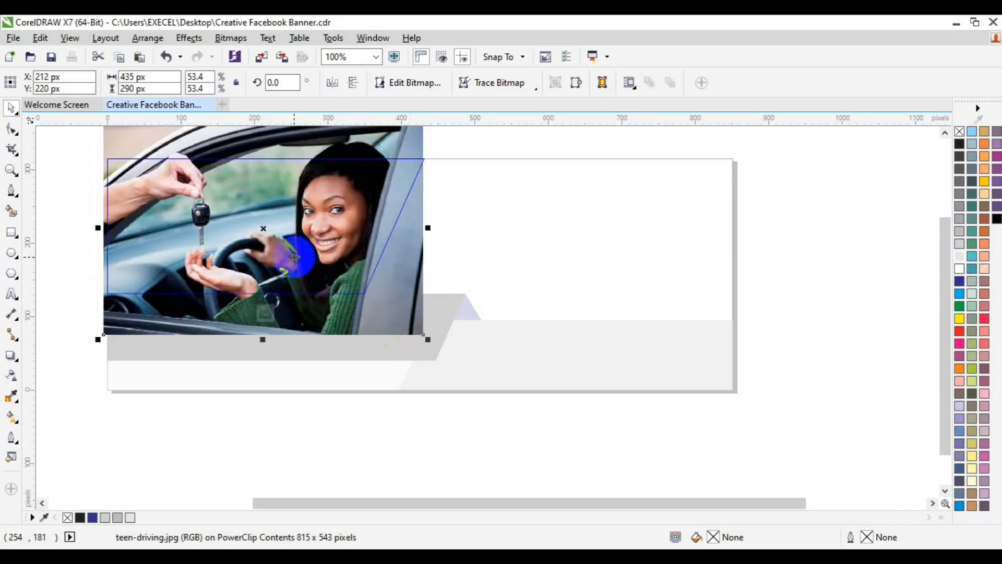
pyautogui.press('Up')
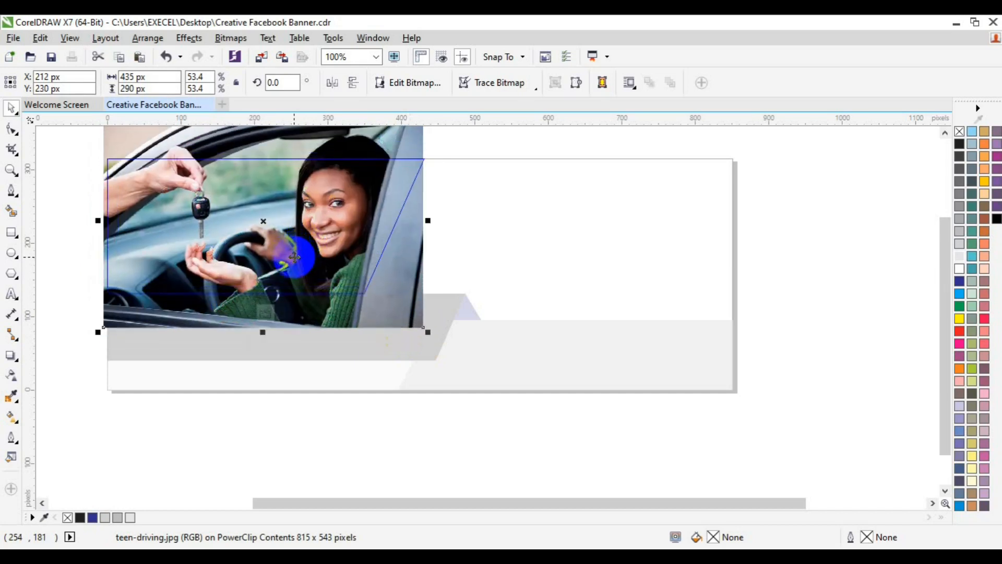
pyautogui.press('Down')
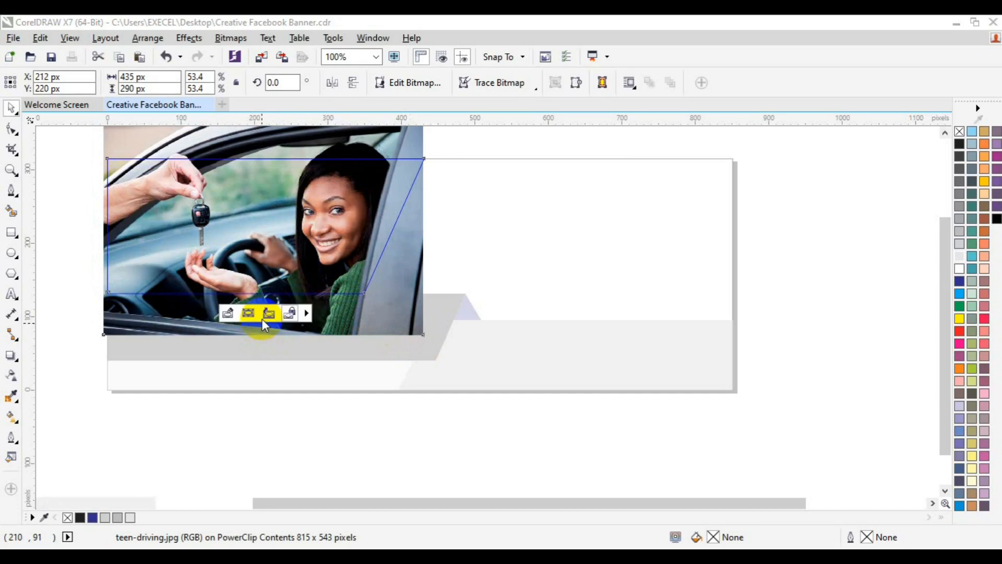
pyautogui.click(264, 316)
pyautogui.click(761, 261)
# Step: Recolour the black strip K:10 light grey and the blue fold triangle K:70 dark grey
pyautogui.click(376, 331)
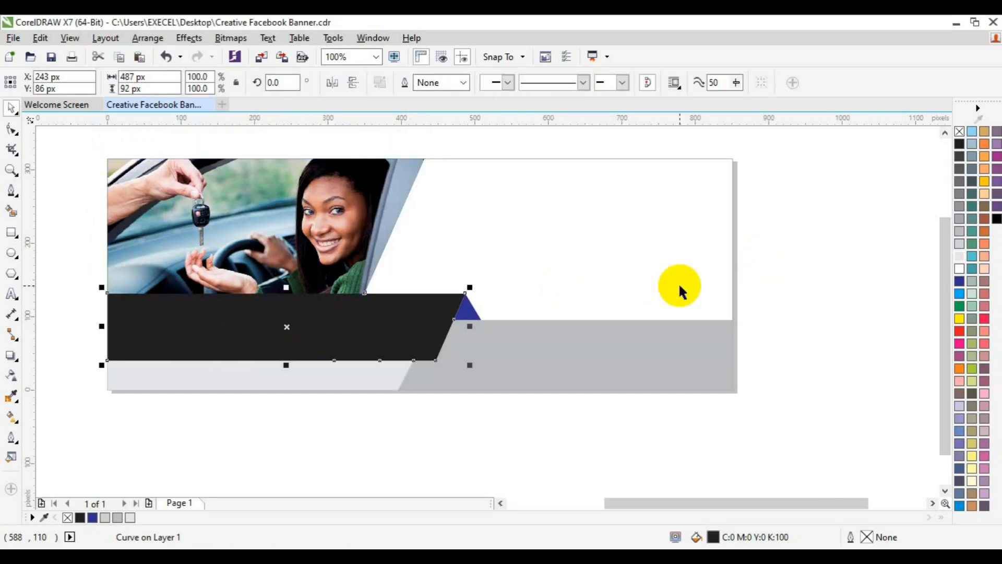
pyautogui.click(960, 255)
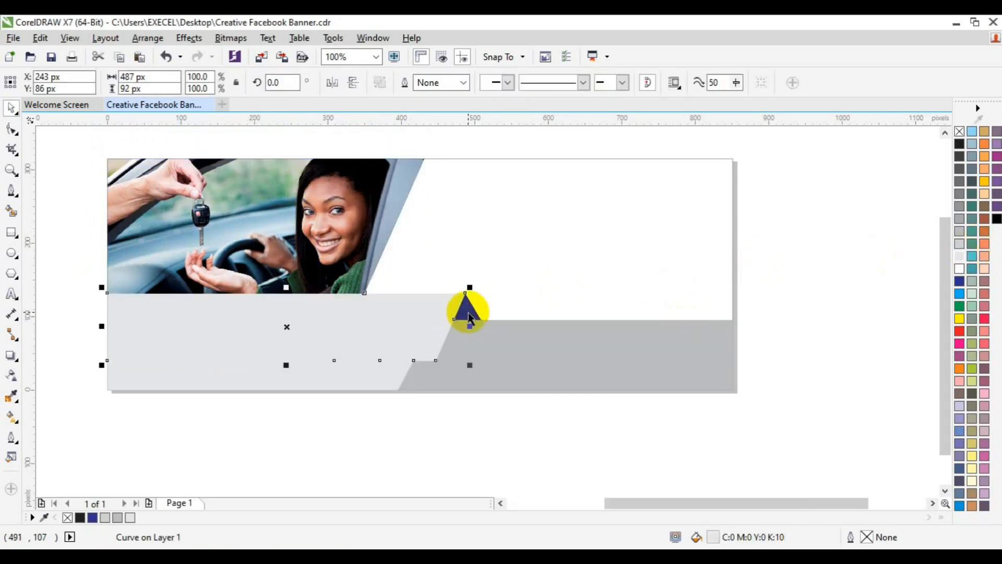
pyautogui.click(469, 317)
pyautogui.click(959, 206)
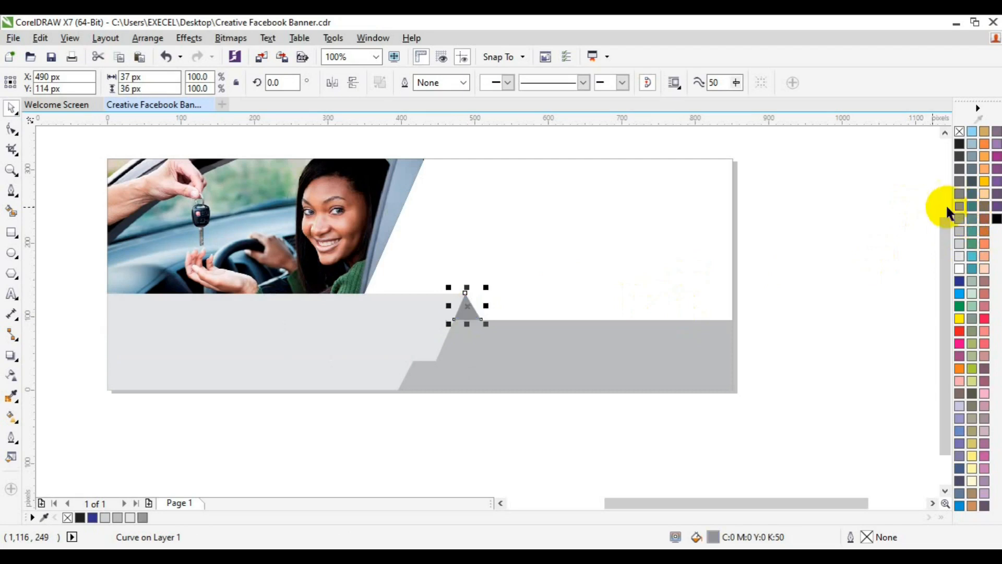
# Step: Recolour the bottom-right strip Sky Blue
pyautogui.click(604, 327)
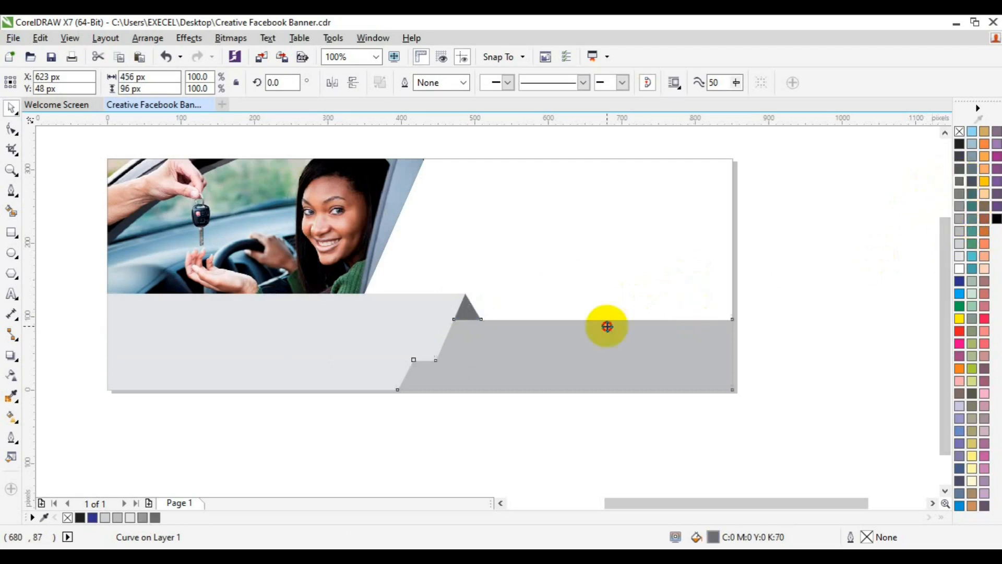
pyautogui.click(961, 506)
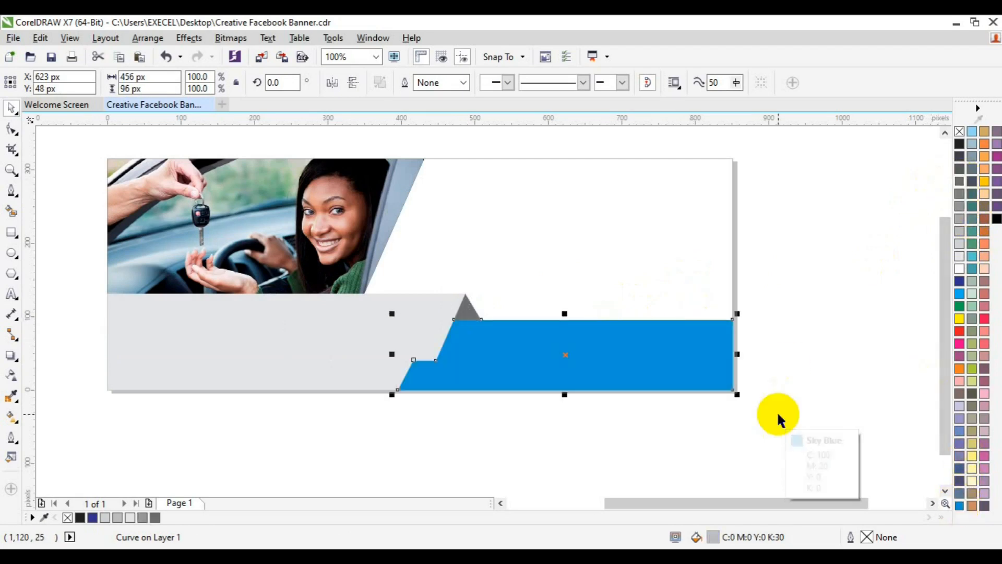
pyautogui.click(776, 414)
# Step: Fill the bottom-left shape with a lighter sky blue, C:58 M:3 Y:0 K:0
pyautogui.click(331, 372)
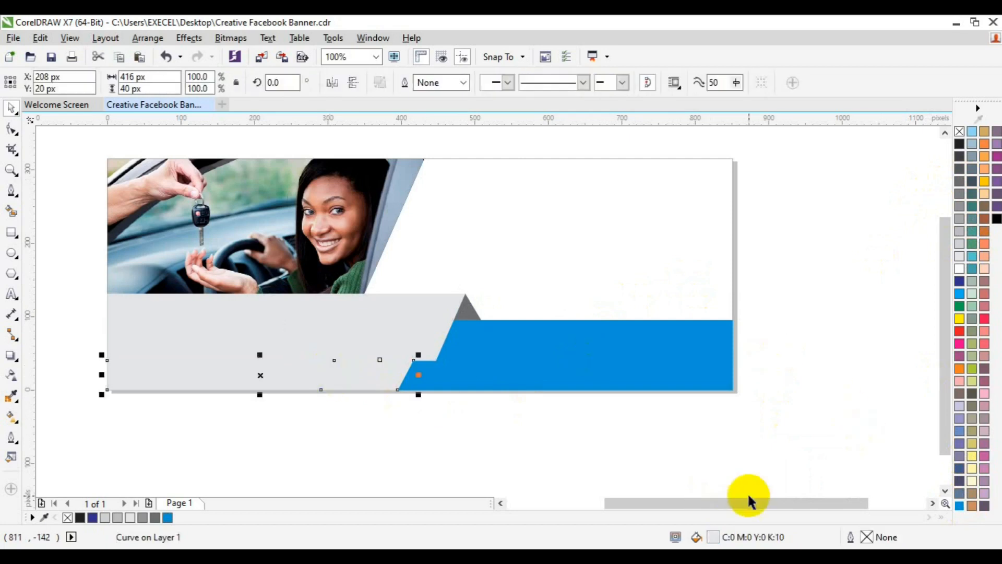
pyautogui.click(959, 506)
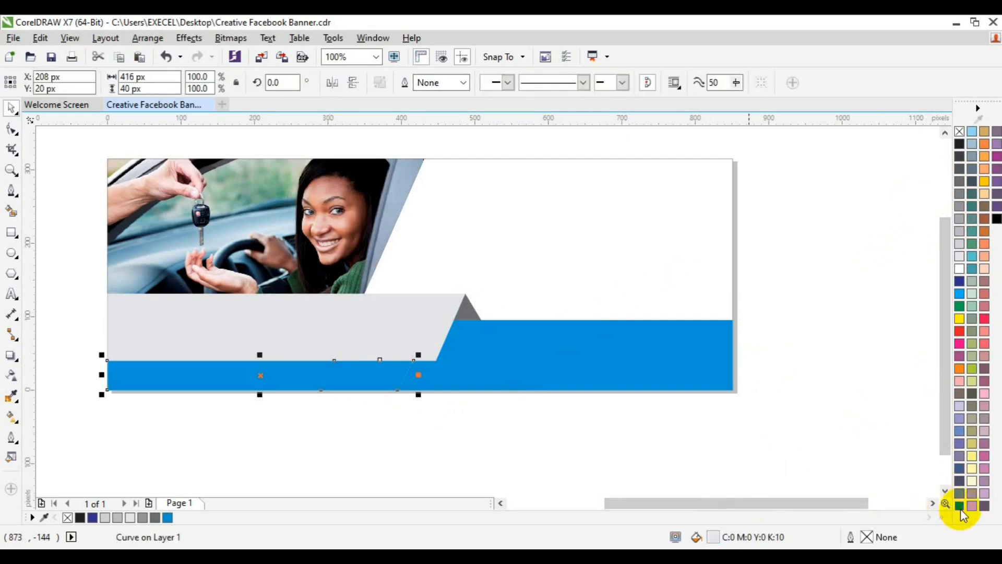
pyautogui.doubleClick(713, 537)
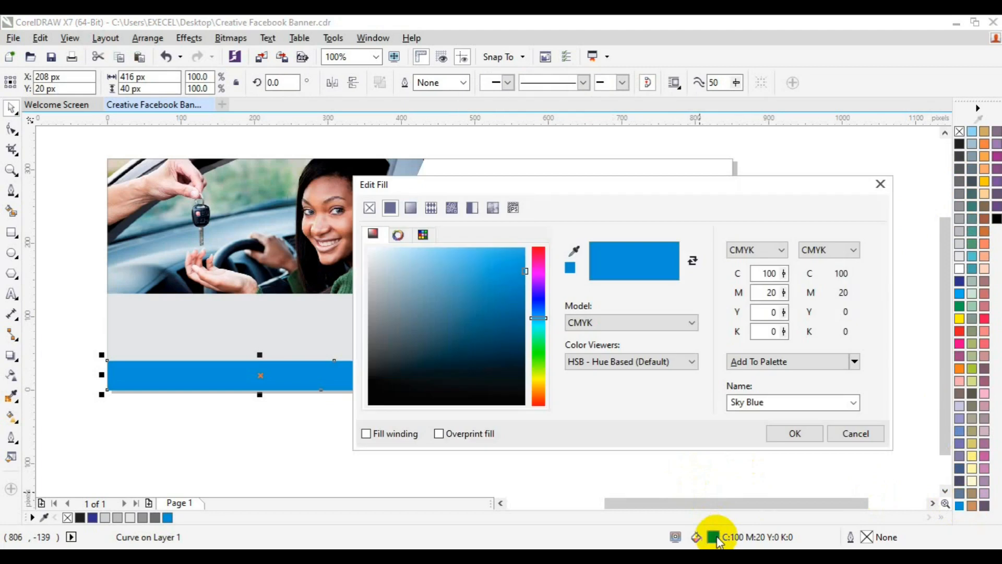
pyautogui.click(469, 256)
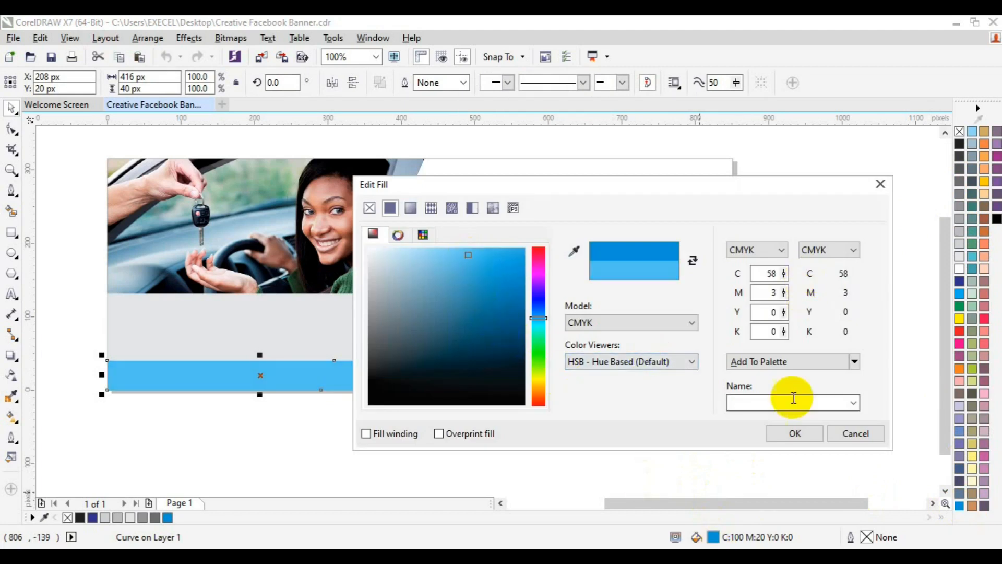
pyautogui.click(795, 433)
pyautogui.click(838, 296)
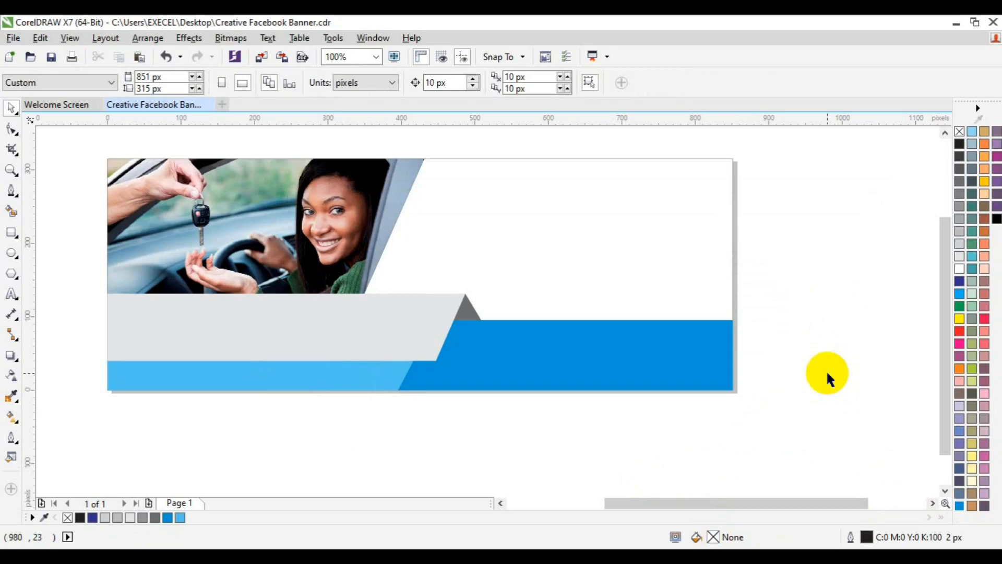
# Step: Duplicate the slanted photo frame about 14 px to the right and delete the photo inside the copy
pyautogui.click(380, 196)
pyautogui.moveTo(380, 195); pyautogui.dragTo(416, 197)
pyautogui.click(420, 215)
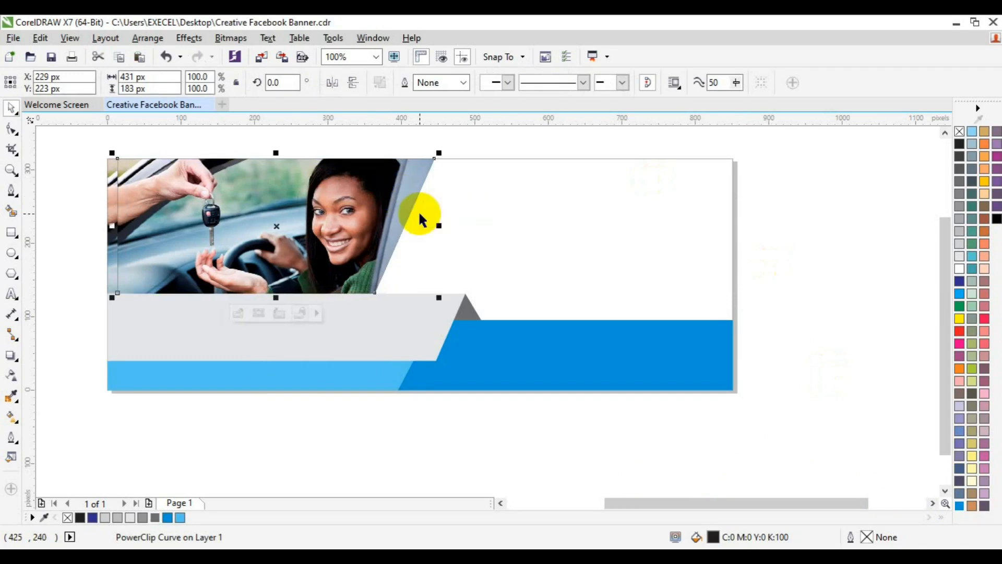
pyautogui.click(238, 313)
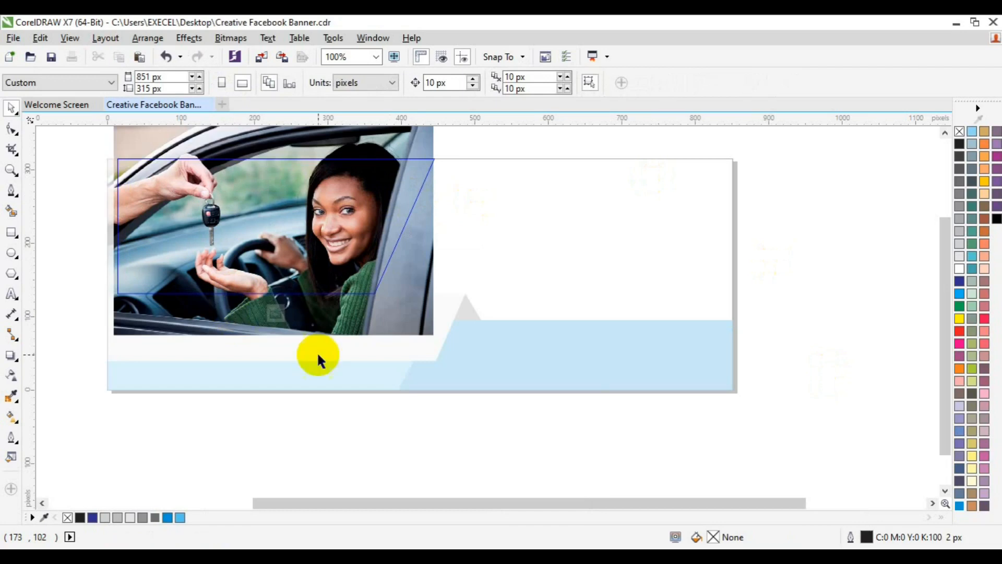
pyautogui.click(269, 320)
pyautogui.press('Delete')
pyautogui.hotkey('ctrl', 'i')
pyautogui.click(270, 321)
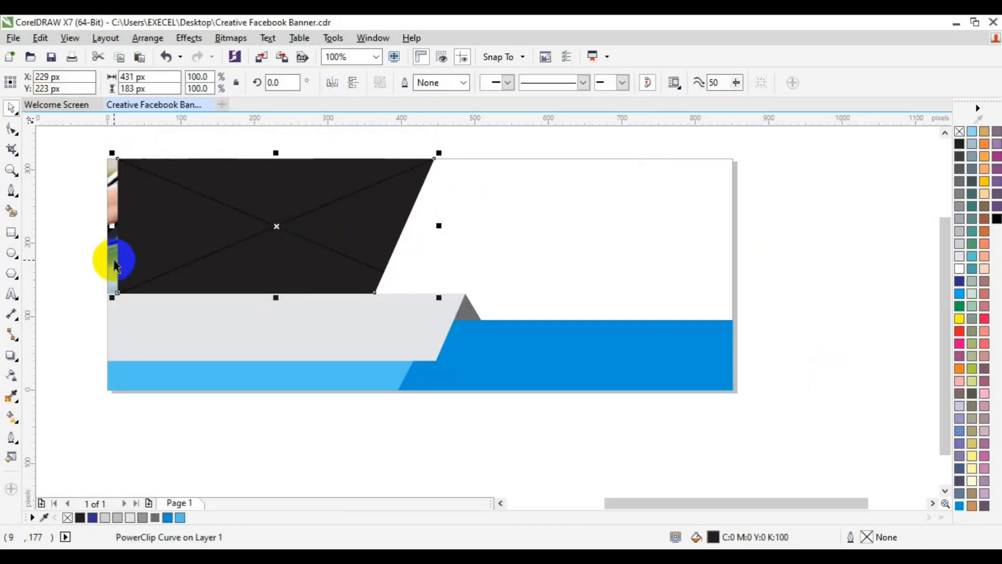
# Step: Remove the empty frame copy's fill and give it a black hairline outline
pyautogui.click(959, 131)
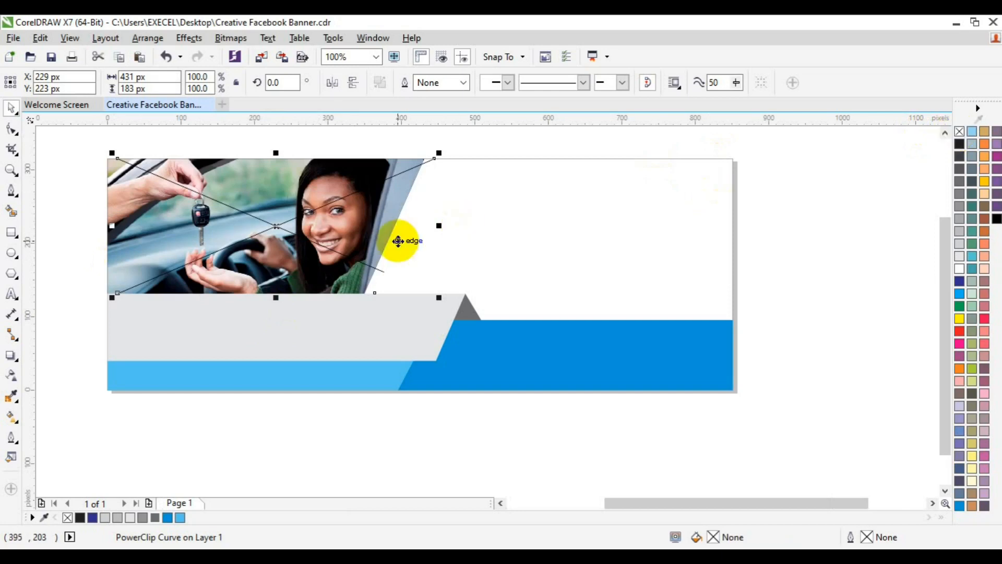
pyautogui.rightClick(960, 144)
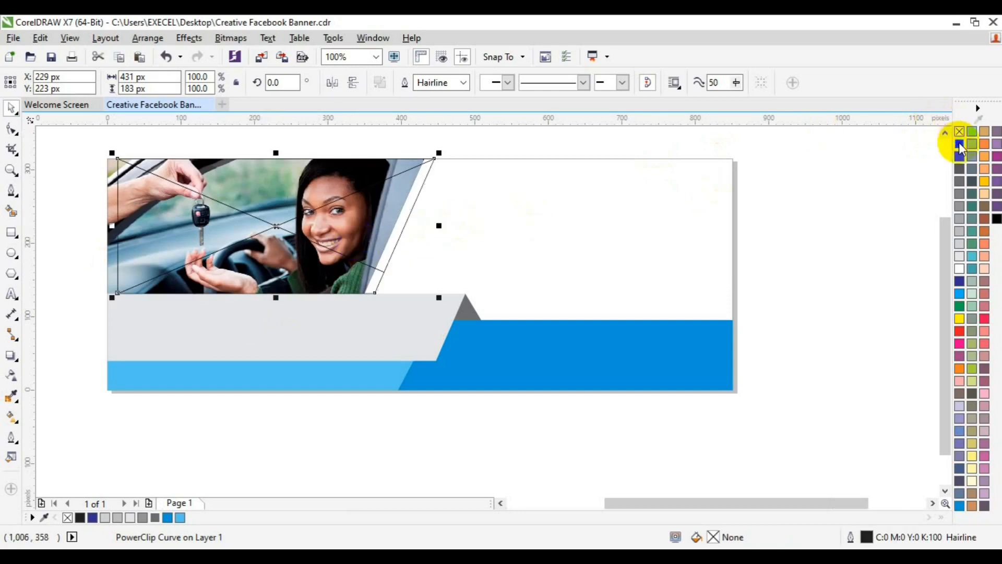
# Step: Send the outlined copy of the slanted frame to the back of the page
pyautogui.rightClick(286, 233)
pyautogui.moveTo(357, 384)
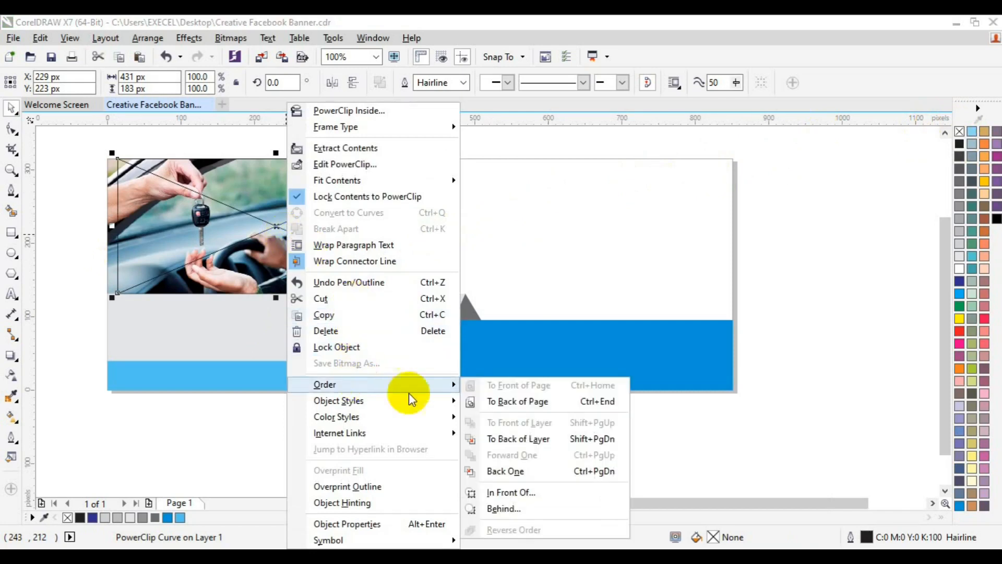
pyautogui.click(517, 401)
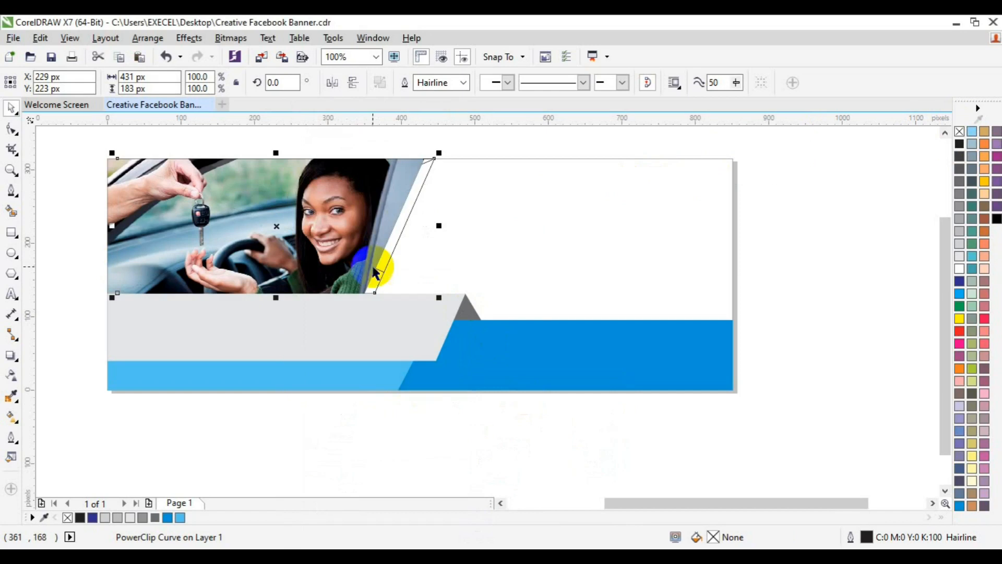
# Step: Smart-fill the slanted gap between the photo and the outlined frame as a new shape and colour it the lighter sky blue
pyautogui.click(11, 211)
pyautogui.click(415, 179)
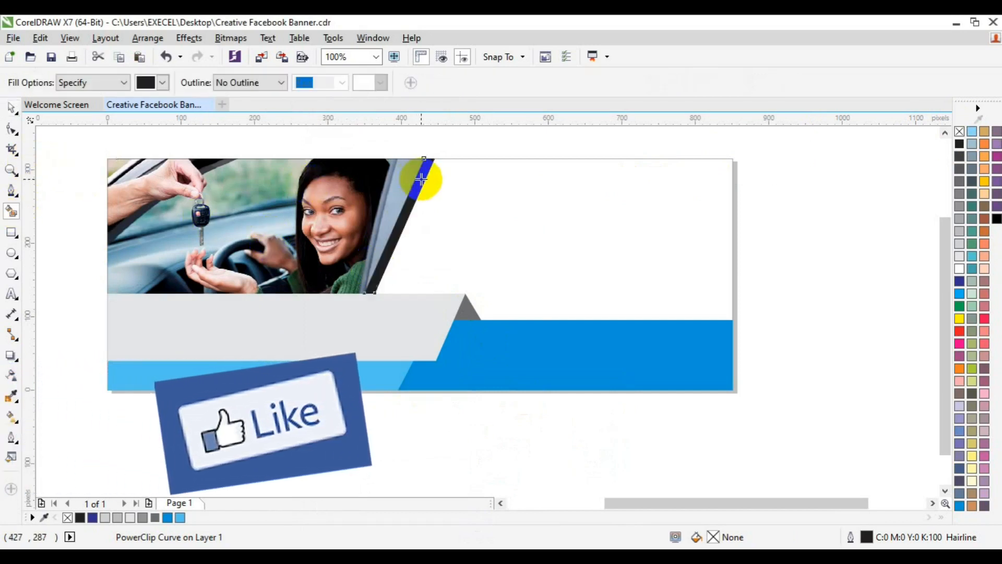
pyautogui.press('space')
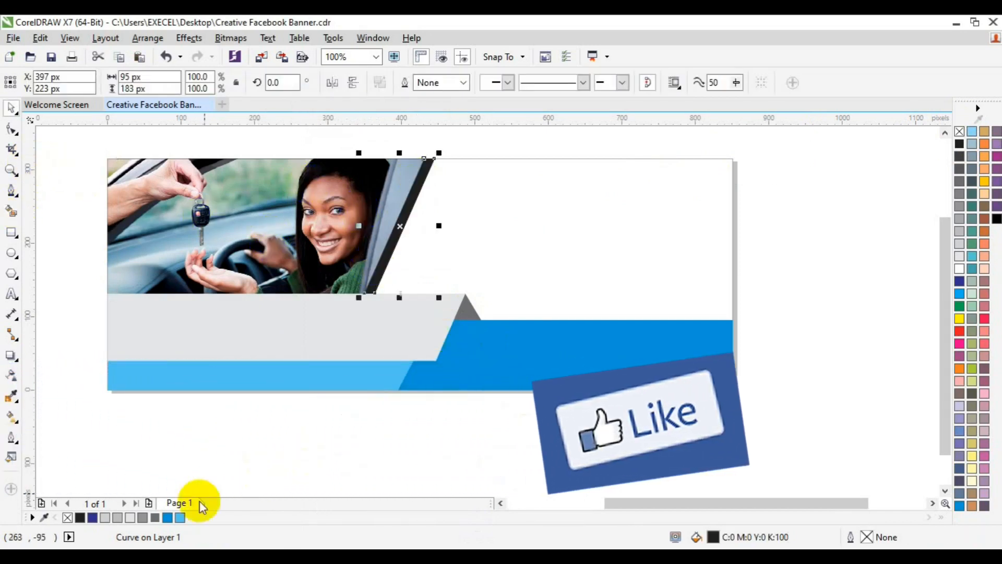
pyautogui.click(180, 517)
# Step: Remove the outlines from the photo frame, the outlined copy and the light-blue slanted strip together
pyautogui.click(600, 162)
pyautogui.moveTo(573, 130); pyautogui.dragTo(204, 321)
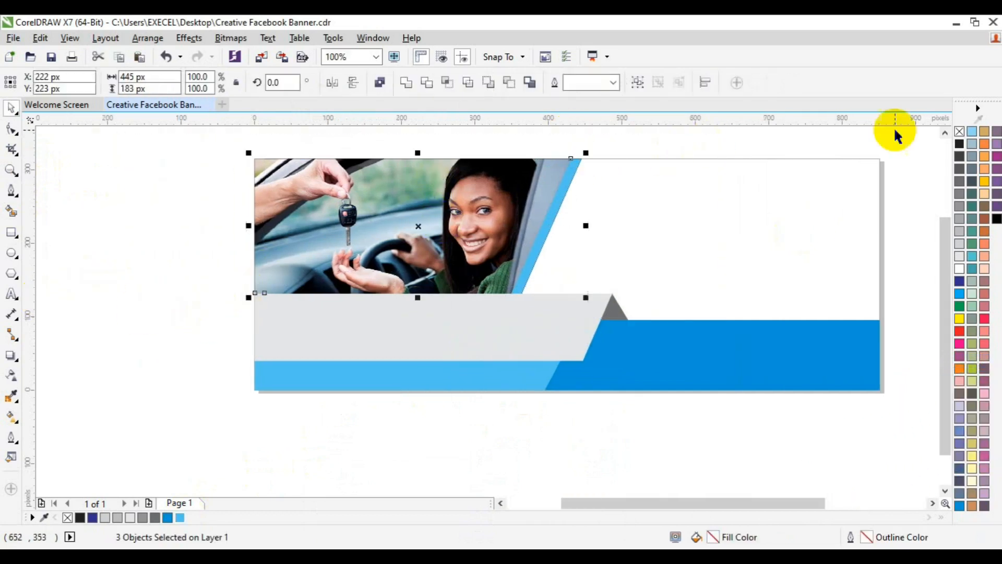
pyautogui.rightClick(959, 133)
pyautogui.click(910, 296)
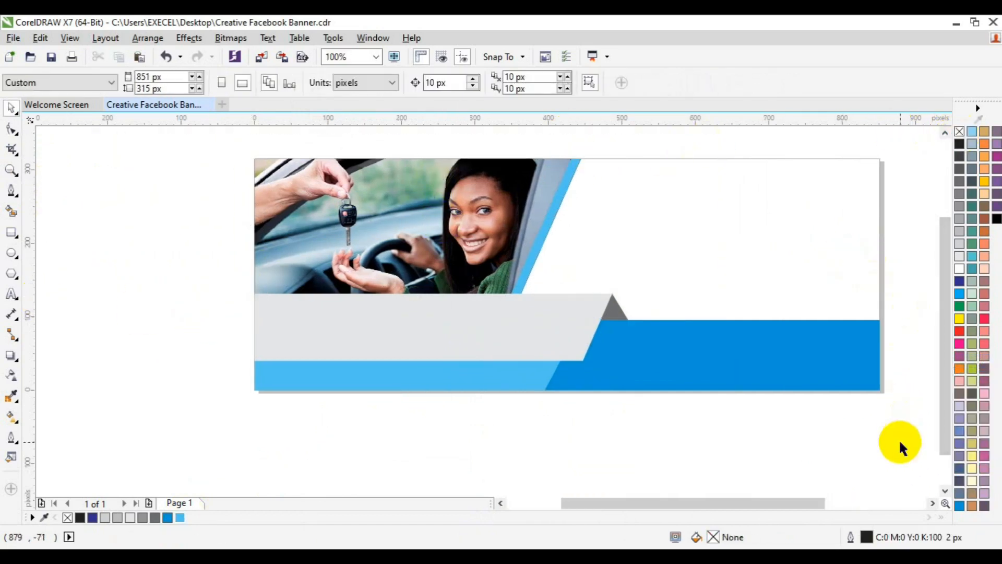
# Step: Add the artistic text "Call for appointment" beginning just outside the banner's left edge, level with the grey strip
pyautogui.click(933, 503)
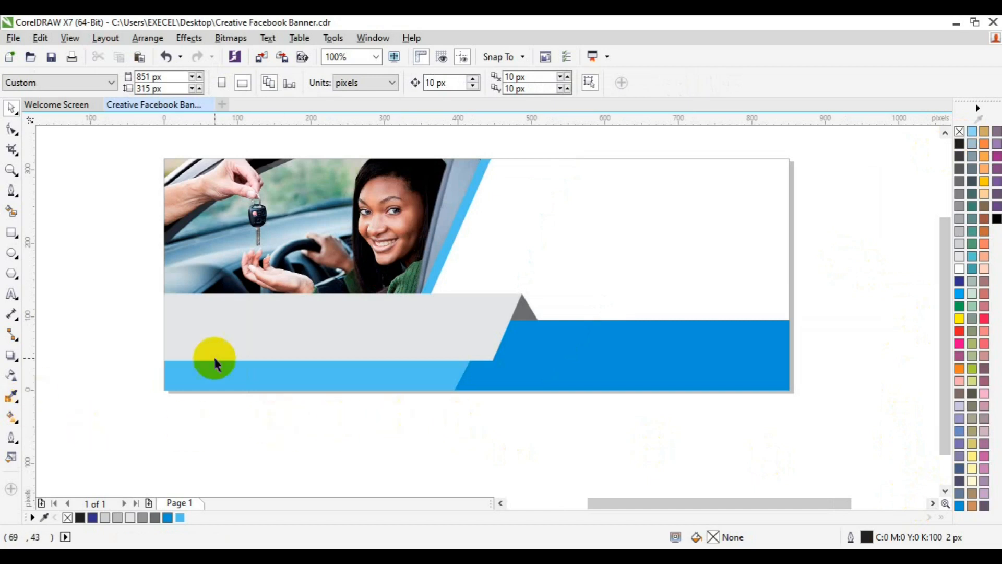
pyautogui.click(100, 332)
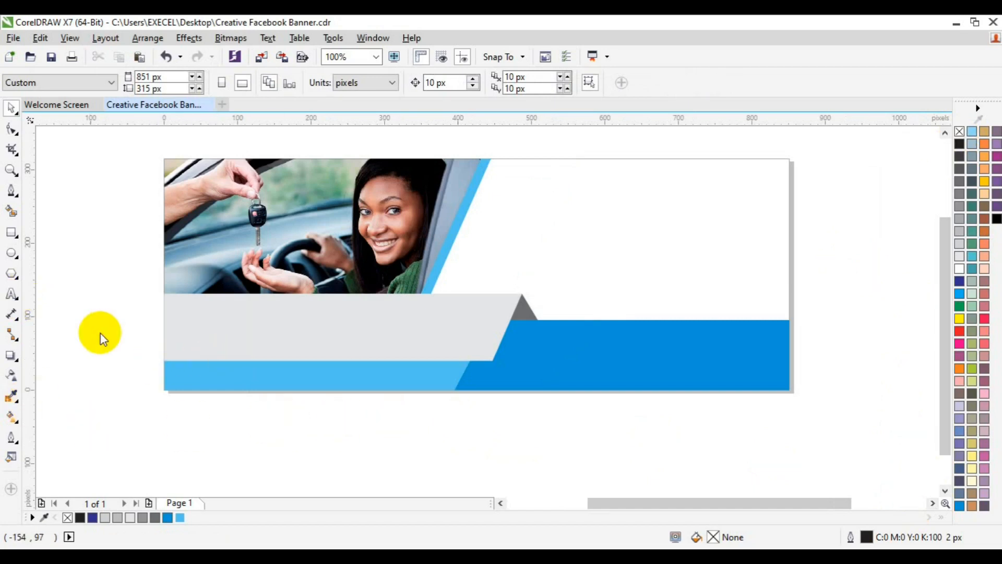
pyautogui.press('F8')
pyautogui.click(109, 343)
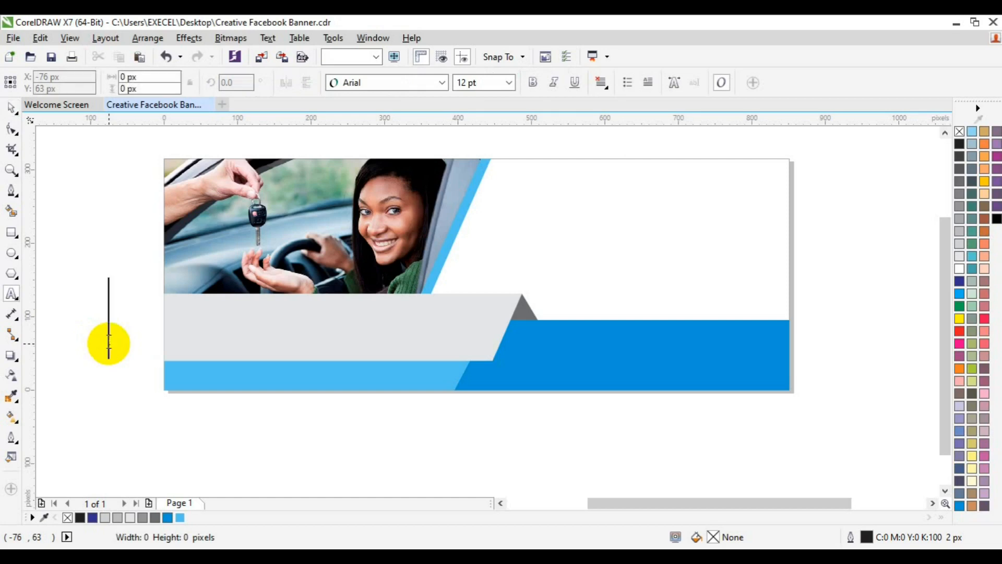
pyautogui.write('Call')
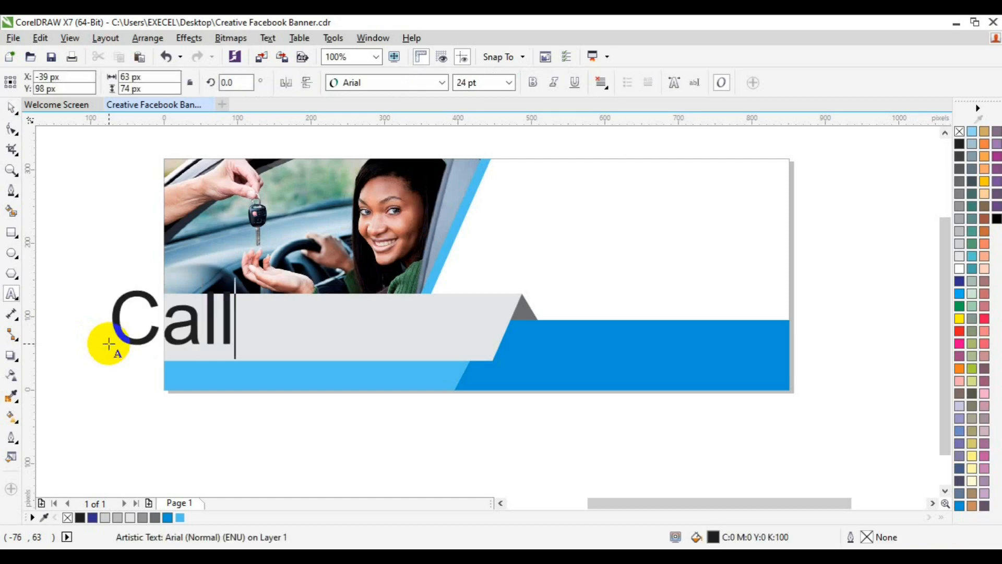
pyautogui.write(' for appointmen')
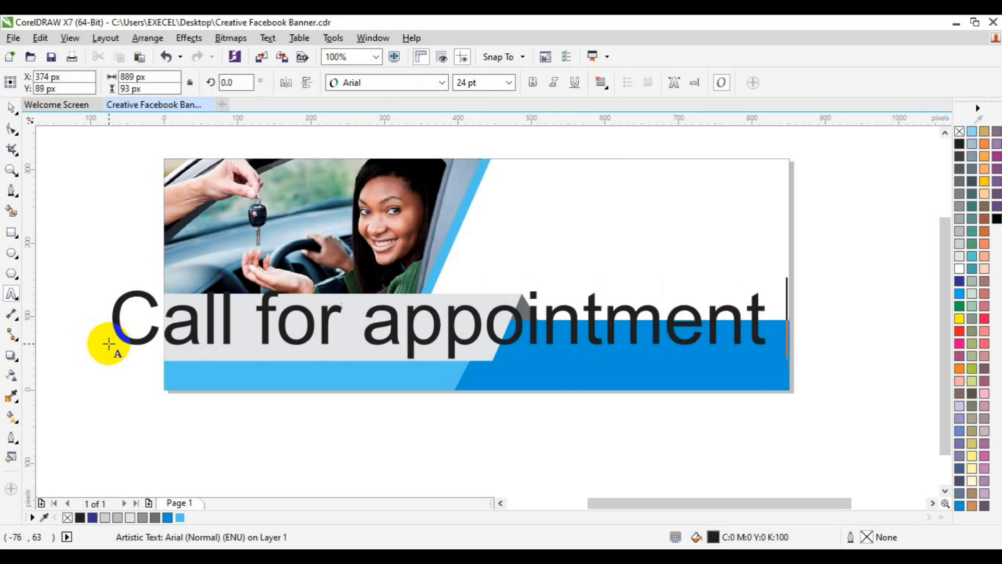
pyautogui.write('t')
# Step: Format the "Call for appointment" text in Roboto Bold at 6 pt
pyautogui.hotkey('ctrl', 'a')
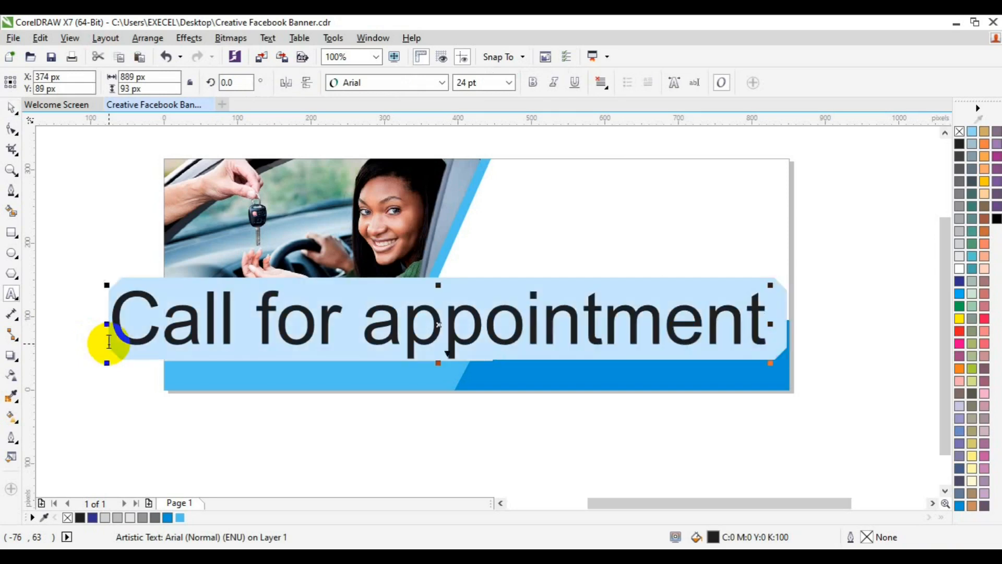
pyautogui.click(443, 84)
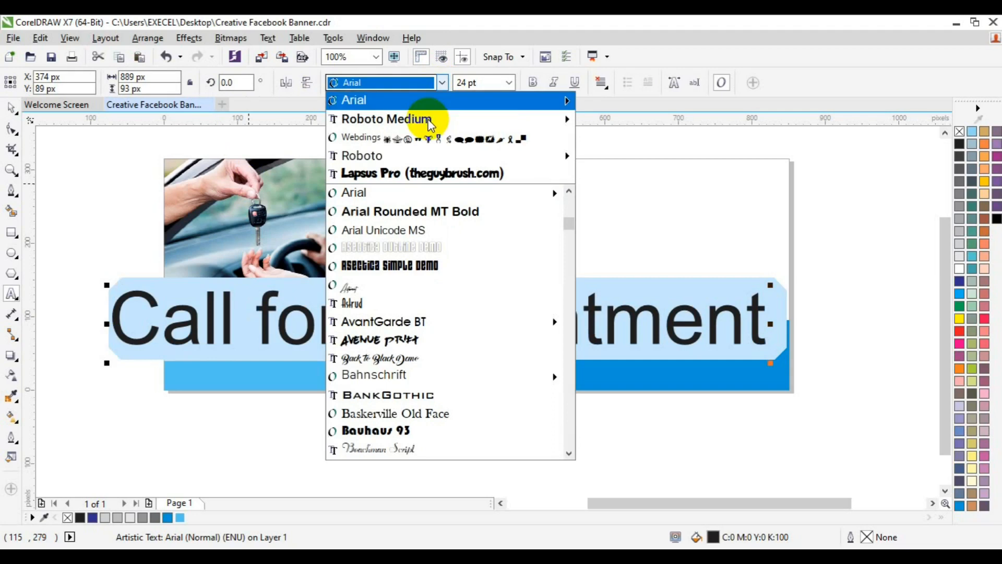
pyautogui.moveTo(426, 125)
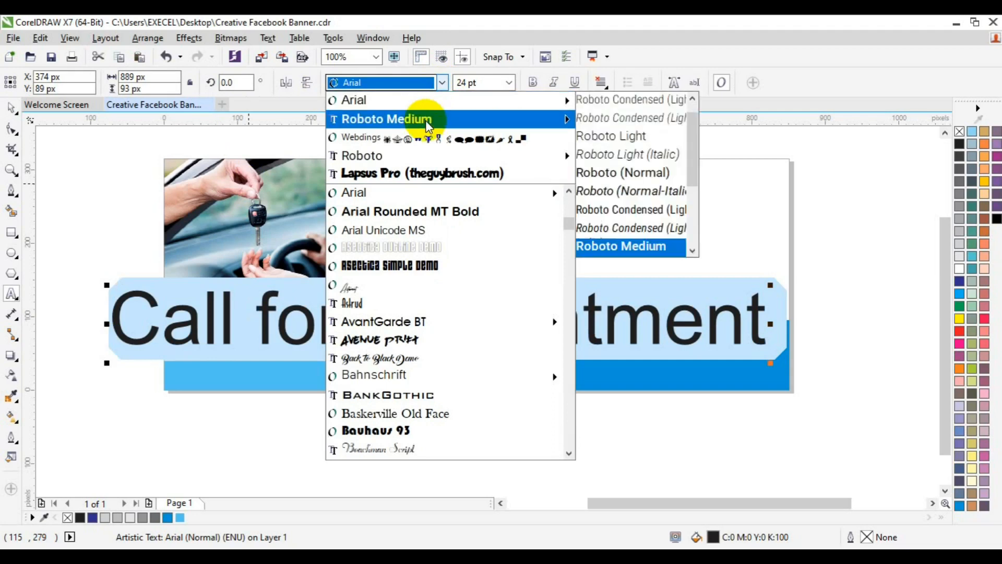
pyautogui.click(636, 319)
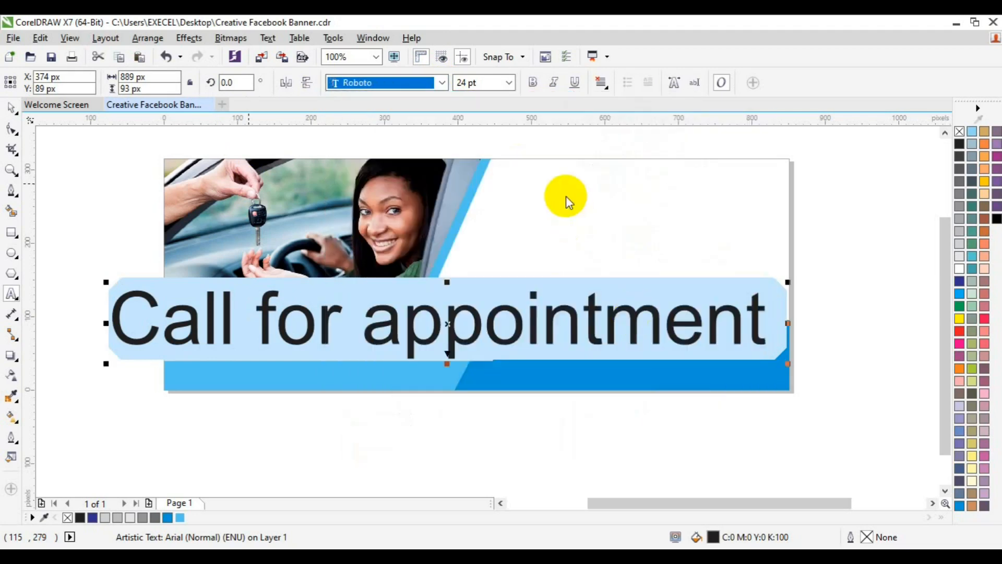
pyautogui.click(509, 84)
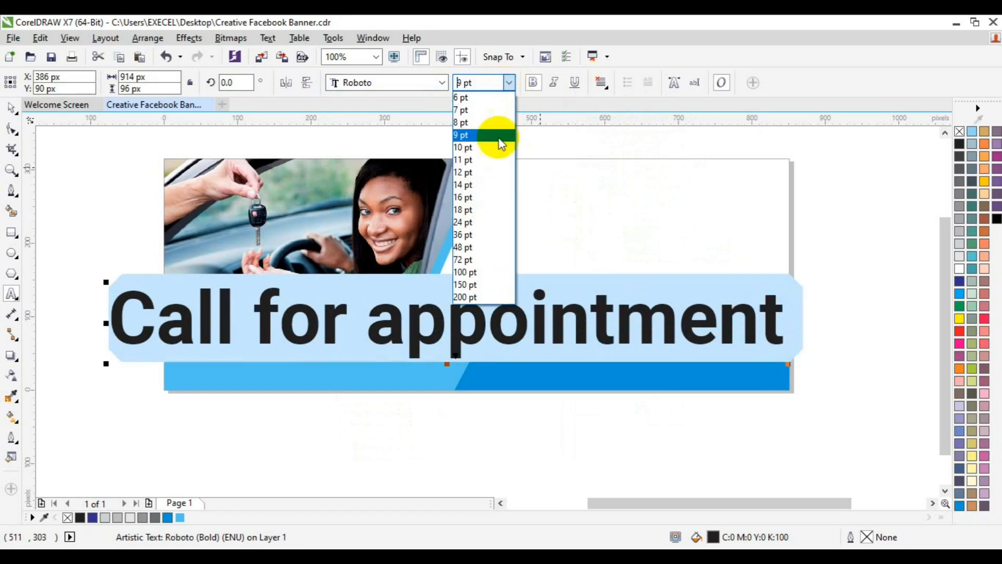
pyautogui.click(490, 190)
pyautogui.click(508, 83)
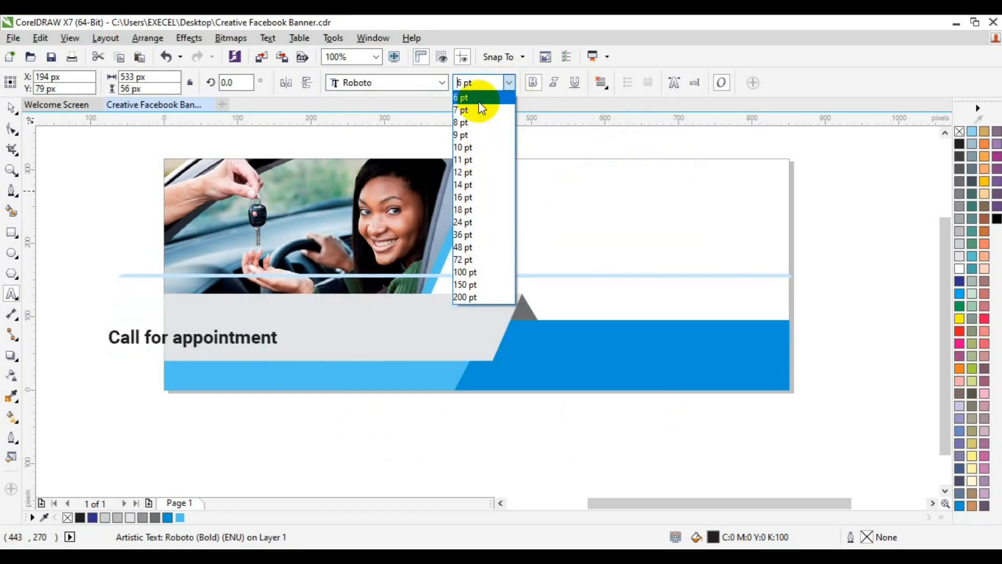
pyautogui.click(479, 102)
pyautogui.click(12, 110)
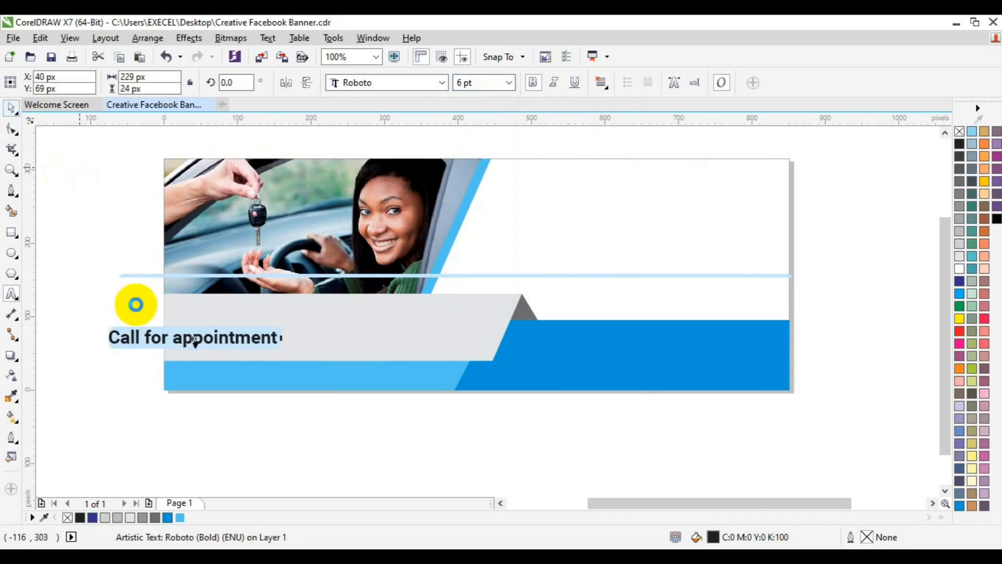
# Step: Place "Call for appointment" on the grey strip, duplicate it just below and replace the copy's text with the phone number
pyautogui.moveTo(190, 343); pyautogui.dragTo(262, 335)
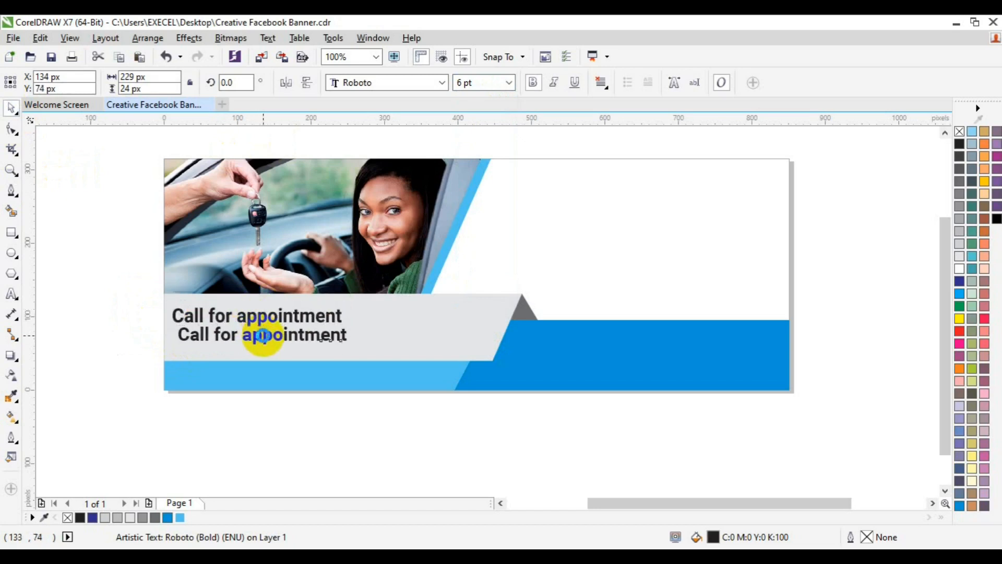
pyautogui.click(13, 298)
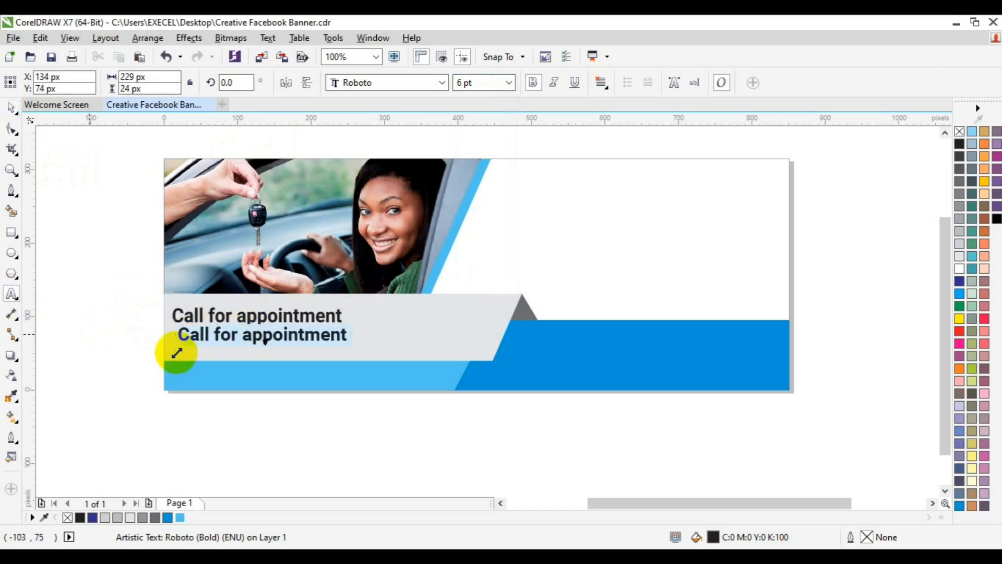
pyautogui.press('Delete')
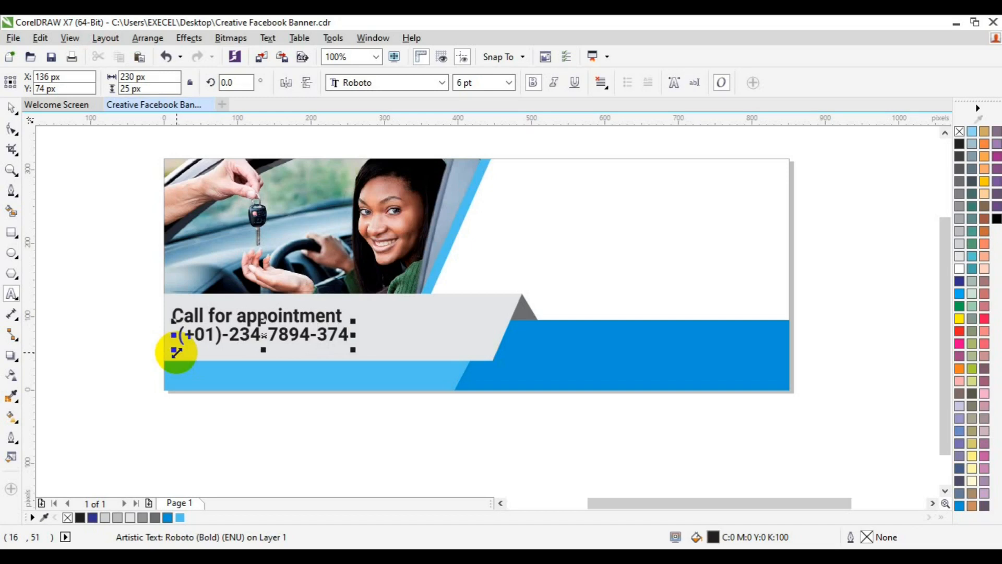
# Step: Set the phone number's font size to 5 pt
pyautogui.click(509, 82)
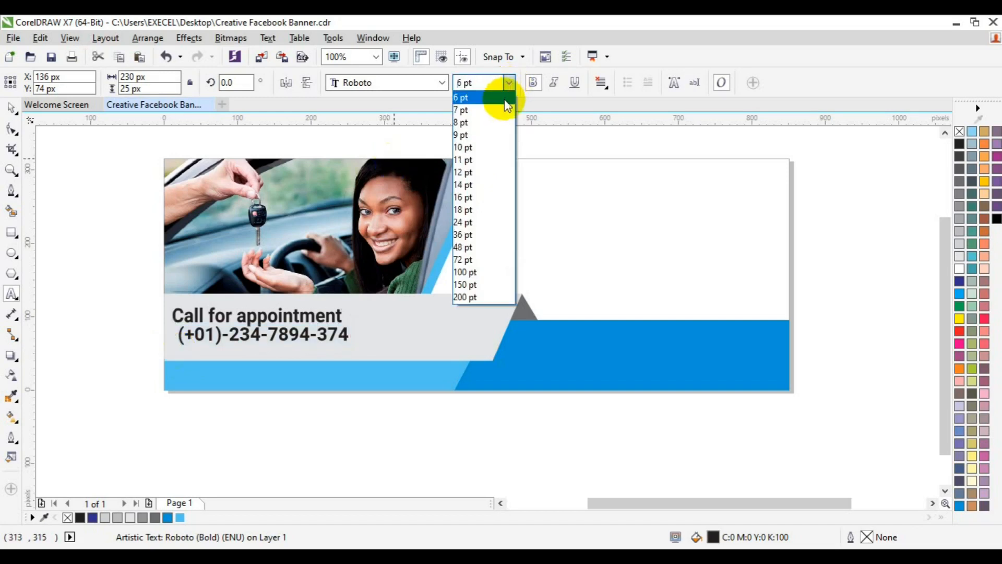
pyautogui.click(464, 82)
pyautogui.tripleClick(465, 82)
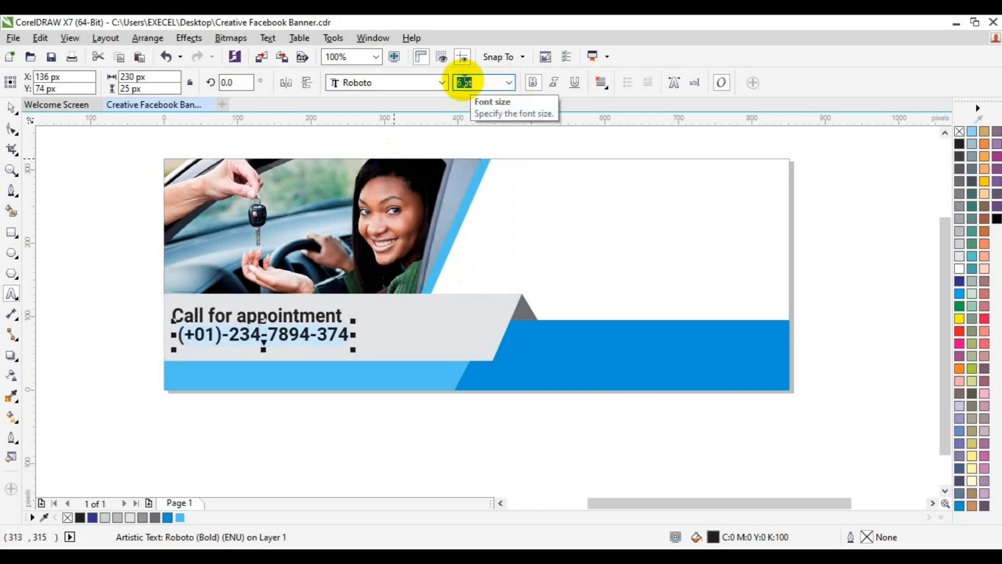
pyautogui.write('5')
pyautogui.press('Return')
pyautogui.click(10, 110)
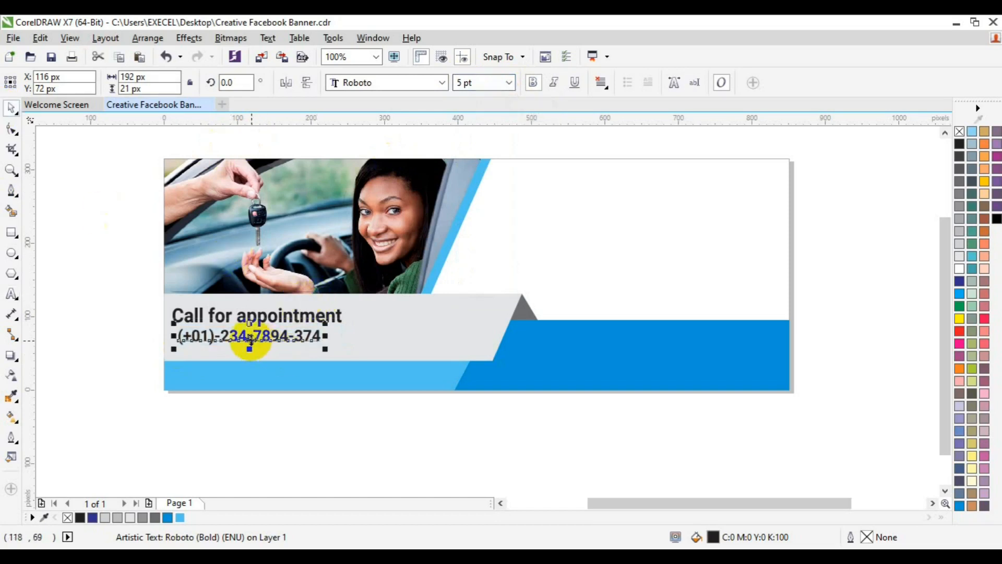
# Step: Duplicate the phone number directly below itself and group the two lines
pyautogui.moveTo(250, 337); pyautogui.dragTo(249, 353)
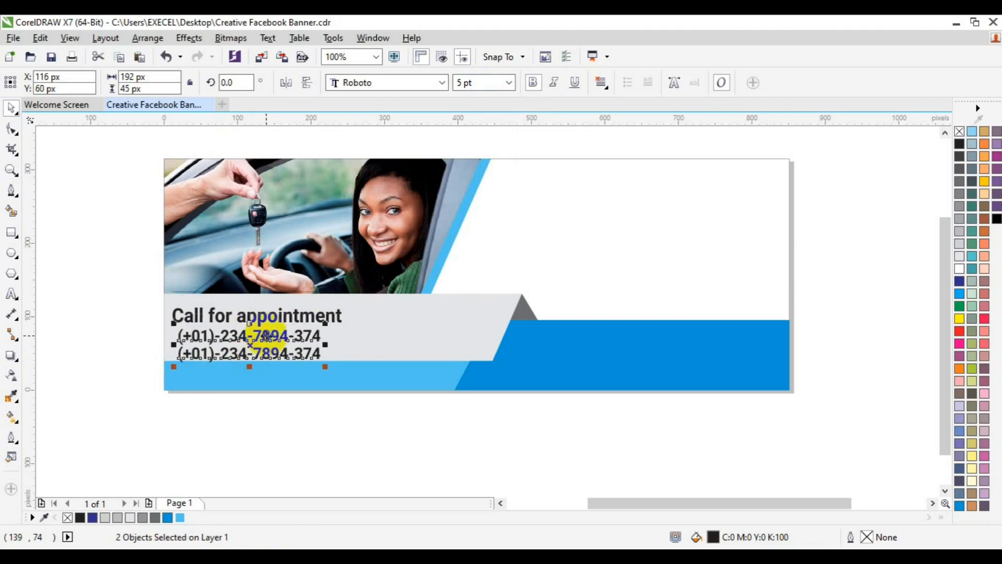
pyautogui.hotkey('ctrl', 'g')
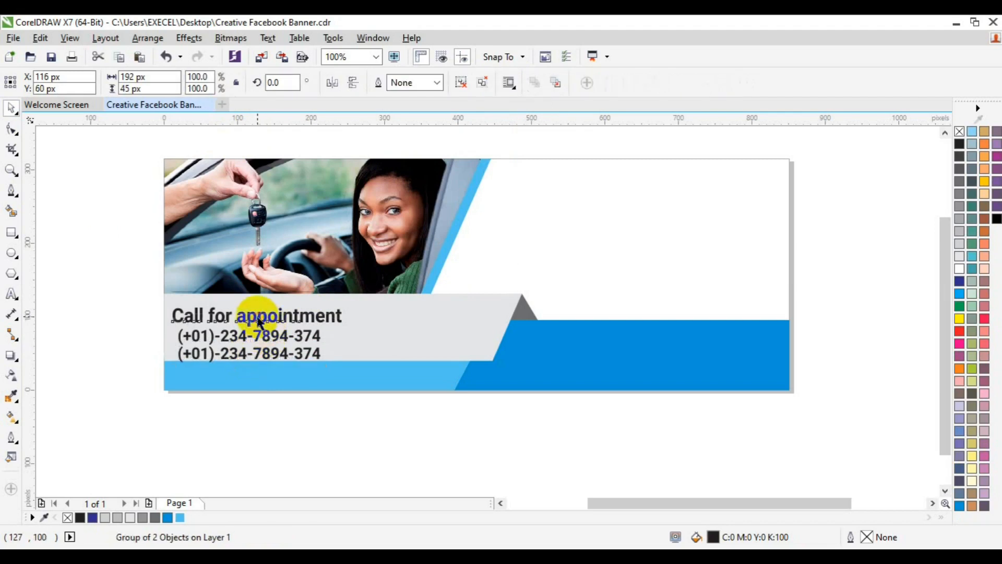
# Step: Set "Call for appointment" to 3 pt, then left-align it with the phone numbers and group them
pyautogui.click(259, 320)
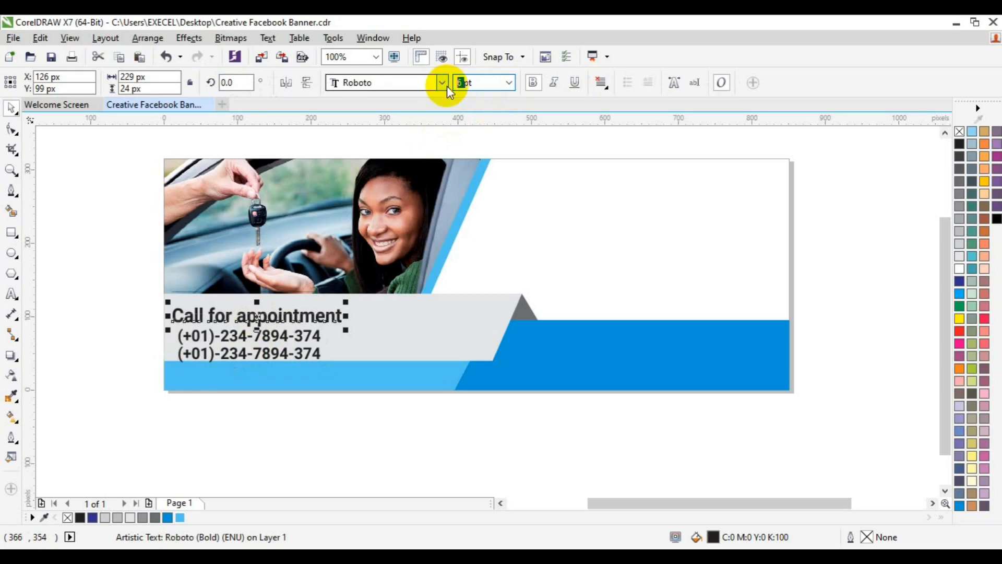
pyautogui.press('Return')
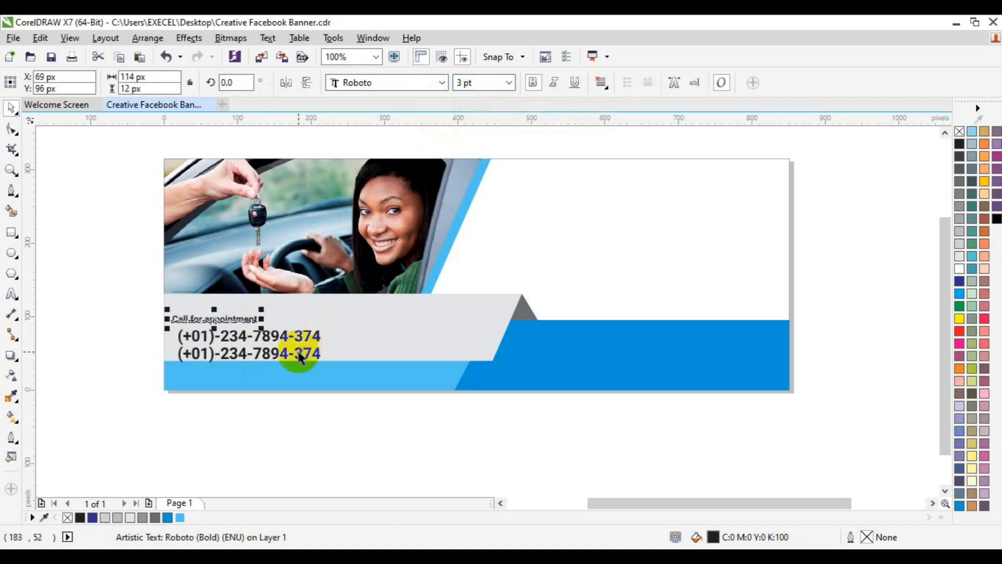
pyautogui.keyDown('shift'); pyautogui.click(300, 354); pyautogui.keyUp('shift')
pyautogui.press('l')
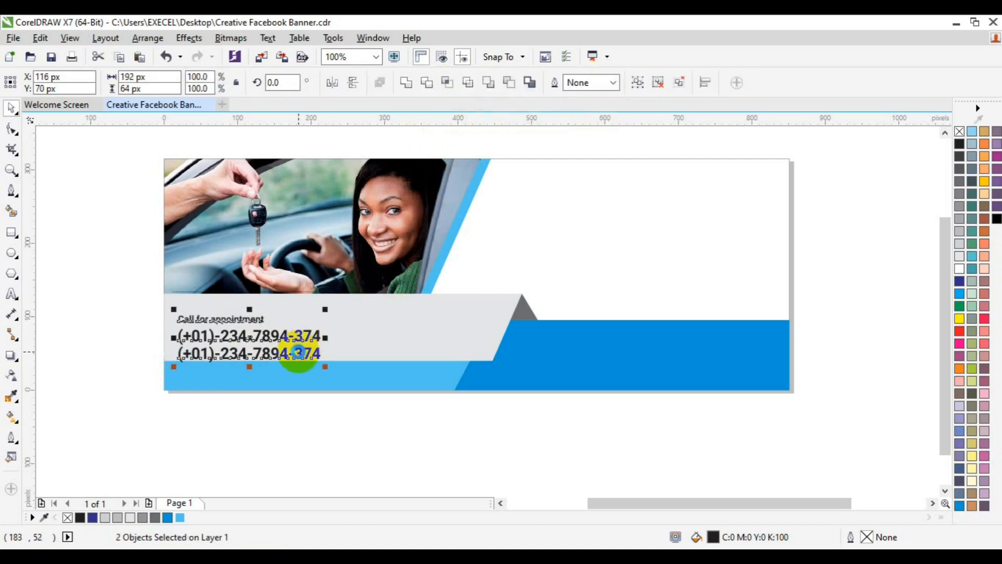
pyautogui.hotkey('ctrl', 'g')
# Step: Centre the grouped contact text vertically on the grey strip, keeping it near the strip's left end
pyautogui.keyDown('shift'); pyautogui.click(351, 331); pyautogui.keyUp('shift')
pyautogui.press('e')
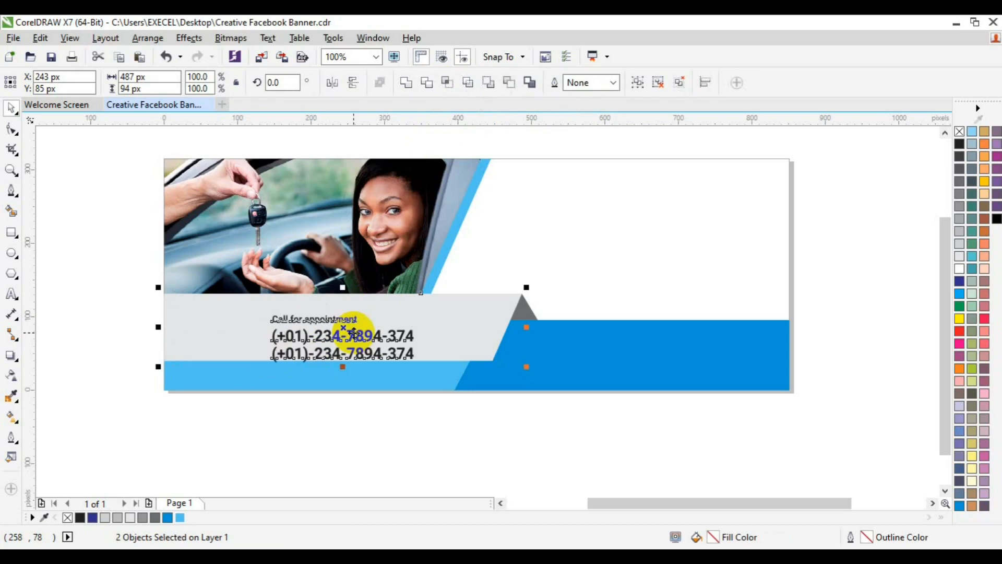
pyautogui.hotkey('ctrl', 'z')
pyautogui.press('e')
pyautogui.click(115, 333)
pyautogui.click(238, 315)
pyautogui.click(134, 325)
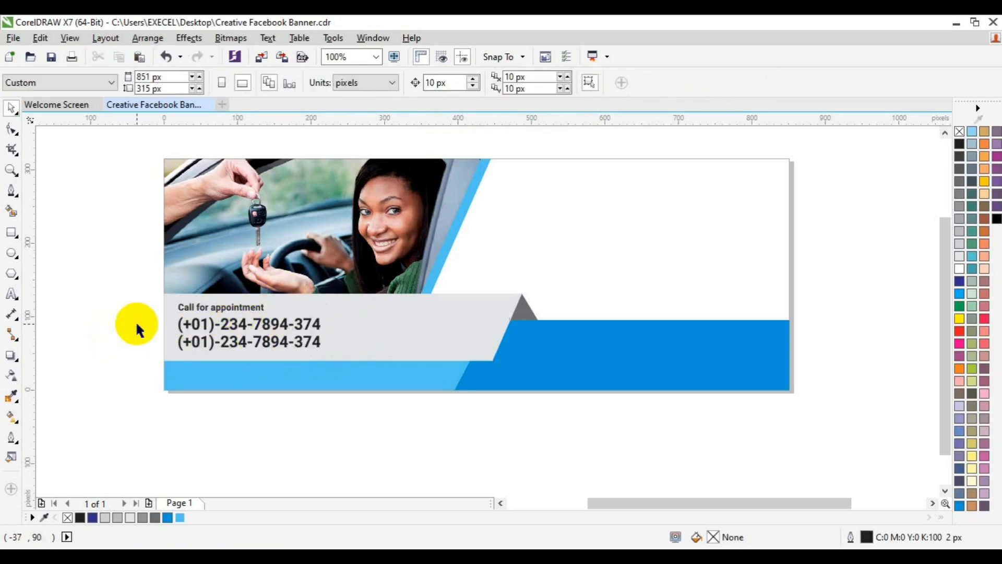
# Step: Ungroup the contact text and duplicate "Call for appointment" onto the light-blue strip below
pyautogui.click(194, 312)
pyautogui.click(448, 82)
pyautogui.click(85, 291)
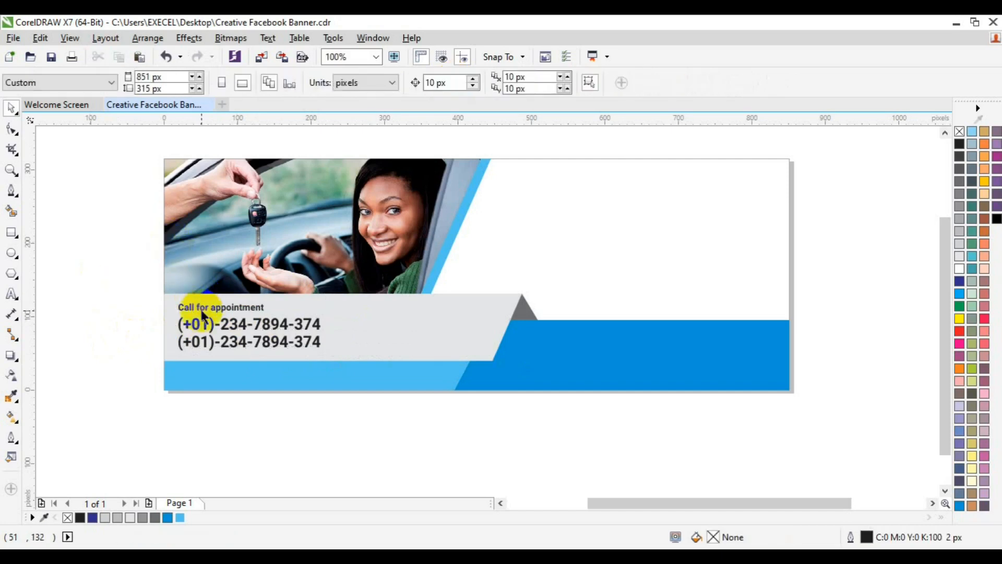
pyautogui.click(203, 314)
pyautogui.moveTo(202, 309); pyautogui.dragTo(228, 374)
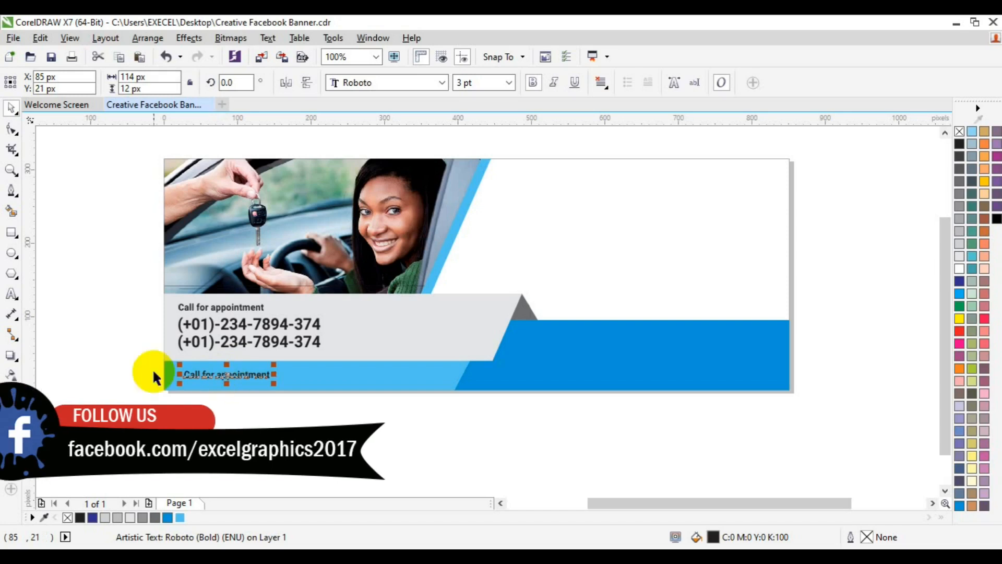
pyautogui.click(11, 294)
pyautogui.hotkey('ctrl', 'a')
pyautogui.write('www.website')
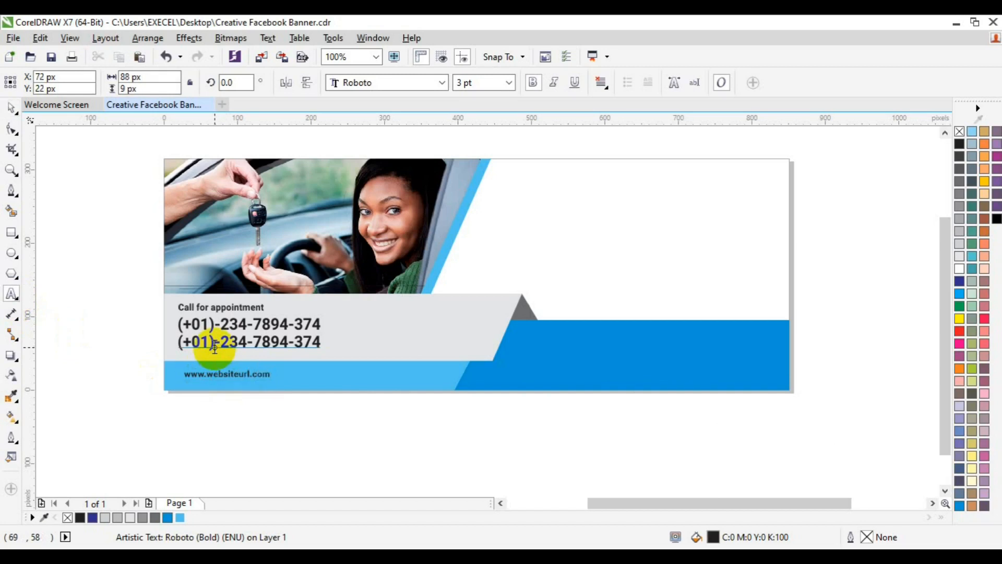
pyautogui.hotkey('ctrl', 'a')
pyautogui.click(131, 518)
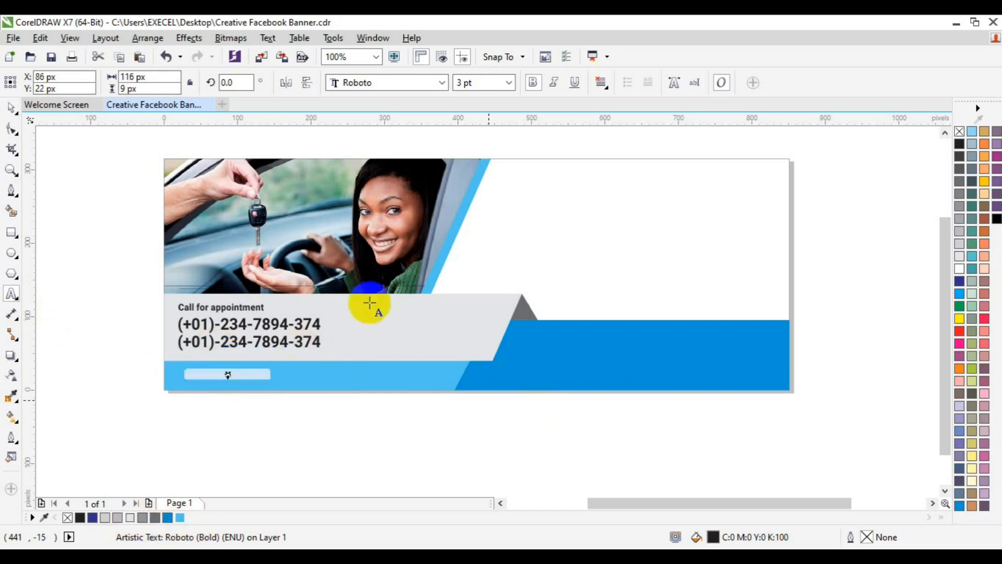
# Step: Set the website address on the light-blue strip to bold at 4 pt
pyautogui.click(532, 79)
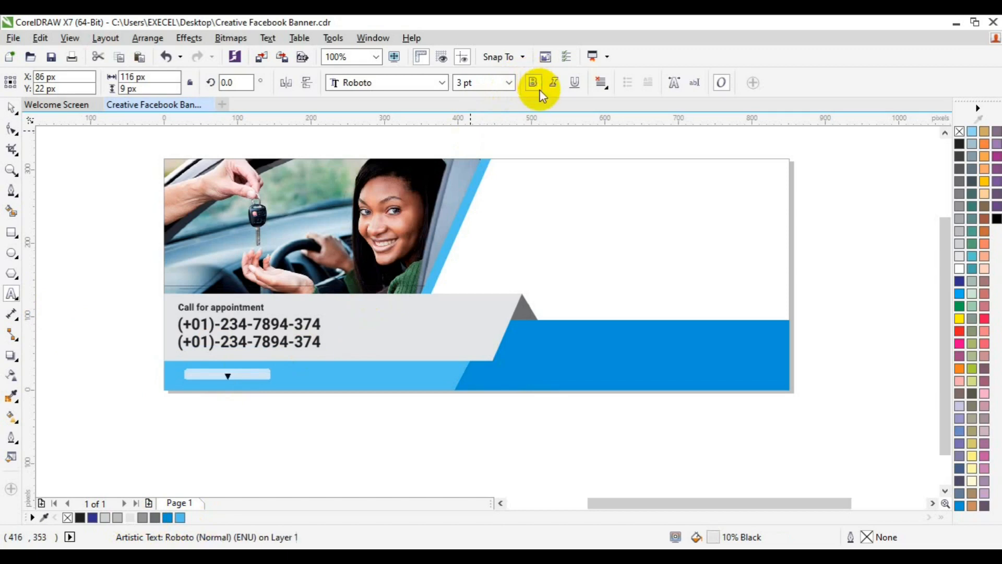
pyautogui.click(510, 83)
pyautogui.click(493, 109)
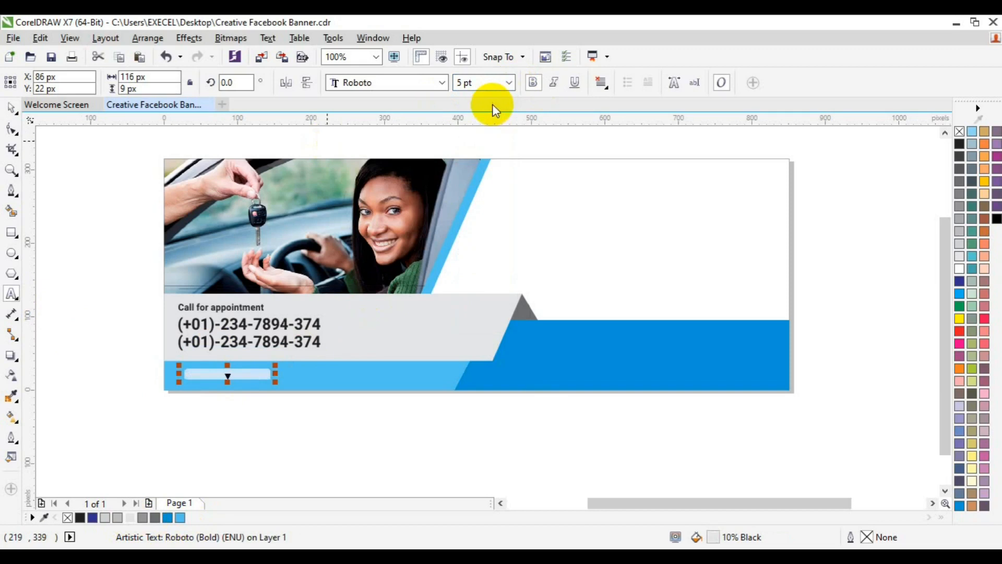
pyautogui.click(460, 83)
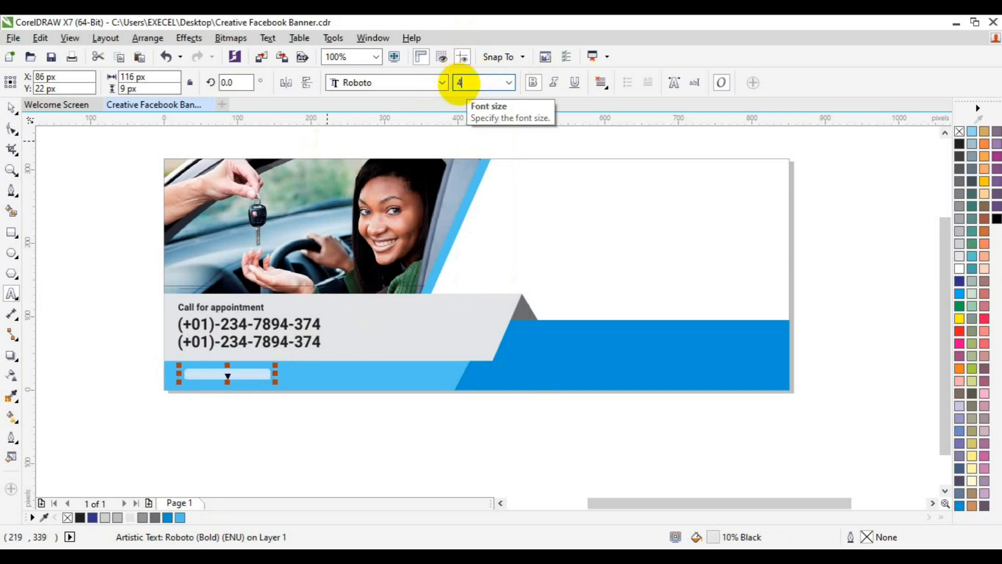
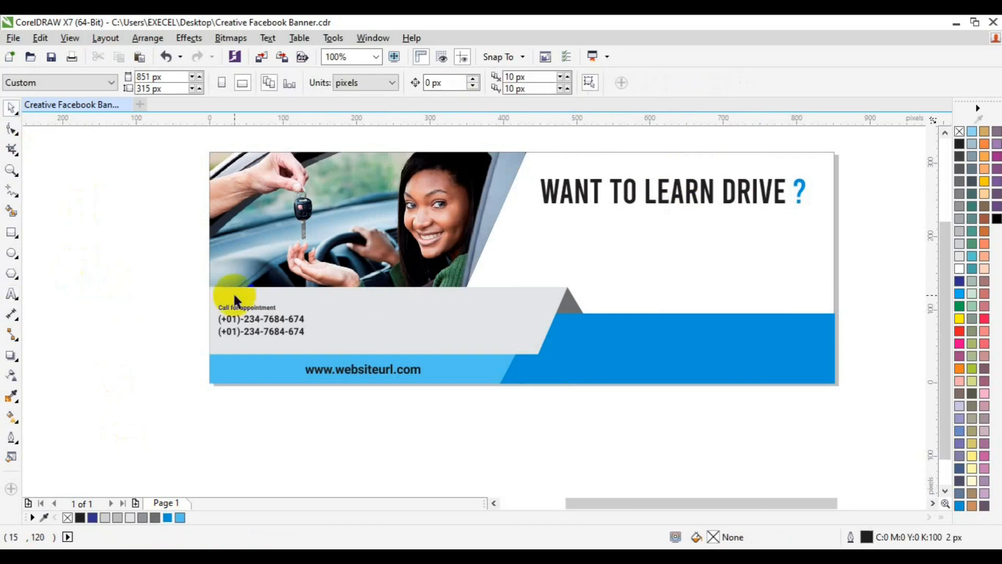
# Step: Duplicate "Call for appointment" below the headline and replace the copy's text with "most conviencent driver education program"
pyautogui.click(220, 308)
pyautogui.moveTo(220, 307); pyautogui.dragTo(567, 222)
pyautogui.click(10, 294)
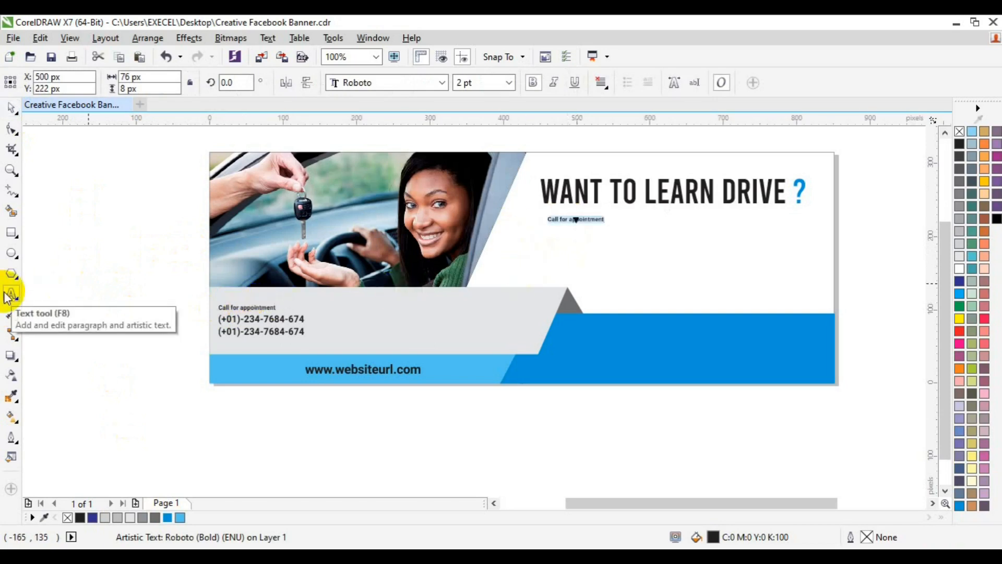
pyautogui.write('mos')
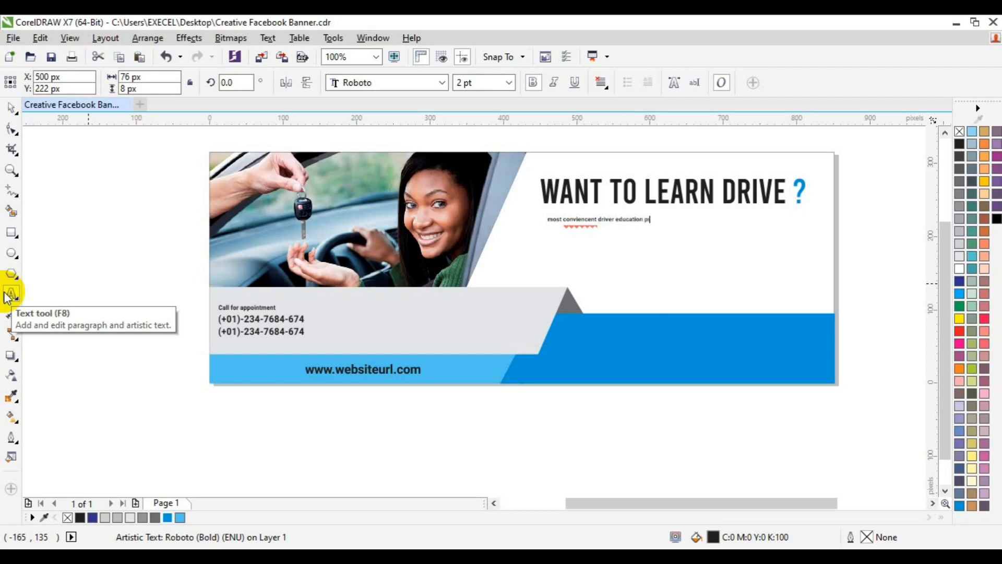
# Step: Italicise the new tagline and set its size to 10 pt
pyautogui.hotkey('ctrl', 'a')
pyautogui.click(554, 82)
pyautogui.click(510, 83)
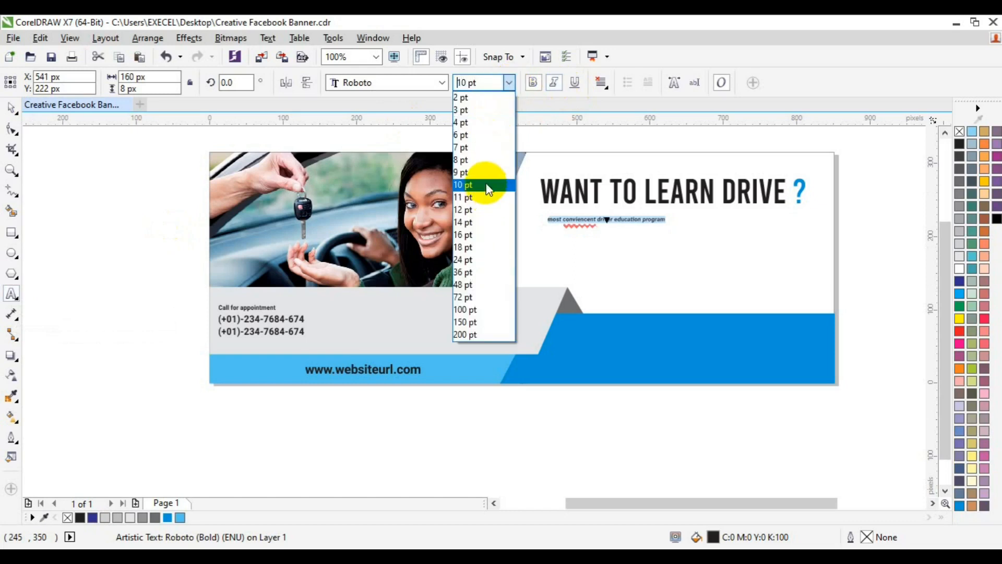
pyautogui.click(478, 184)
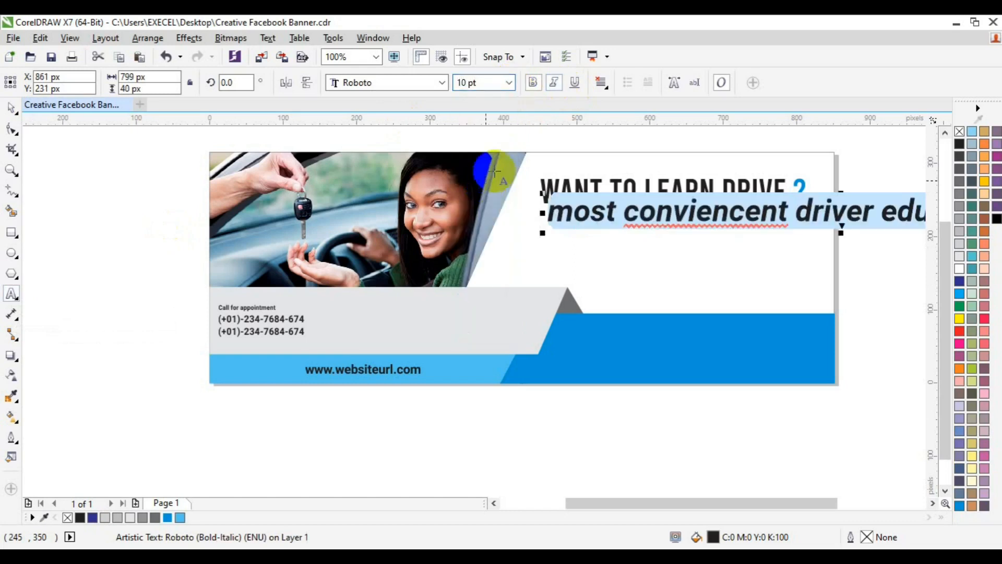
# Step: Correct the misspelled word in the tagline to "convenient" using the spelling suggestion
pyautogui.click(690, 209)
pyautogui.rightClick(691, 211)
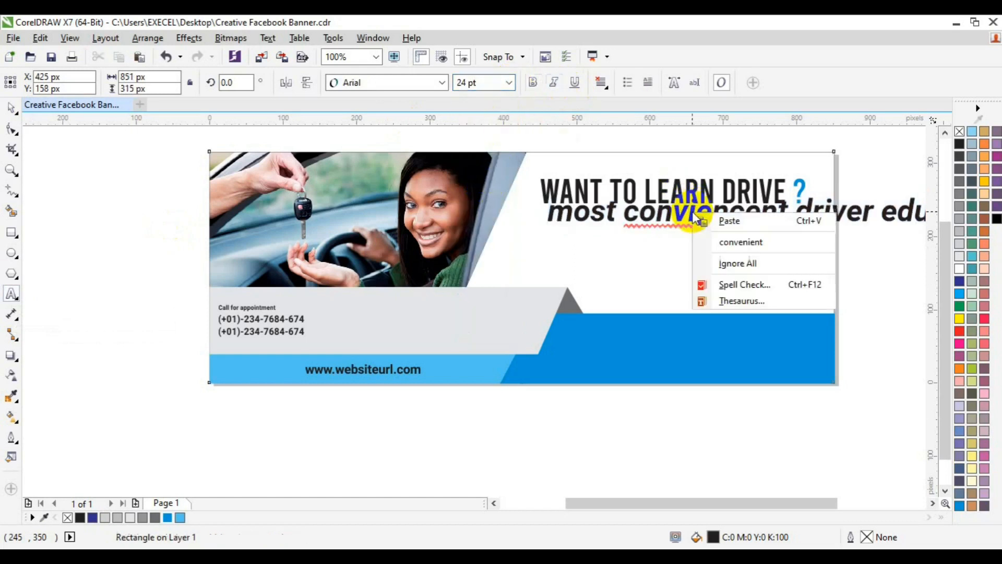
pyautogui.click(740, 243)
pyautogui.click(732, 216)
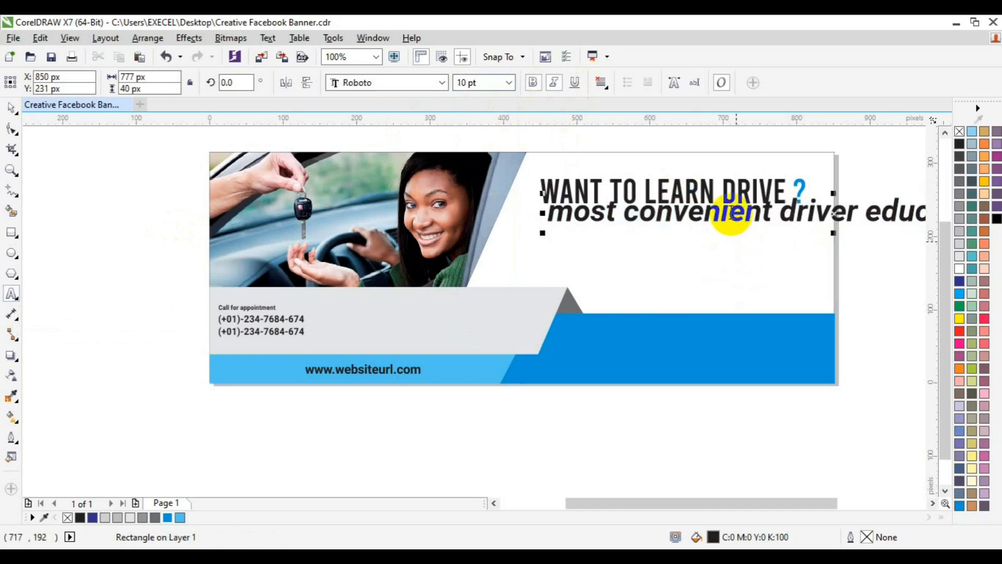
# Step: Reduce the whole tagline's font size to 4 pt, trying 6 pt first
pyautogui.hotkey('ctrl', 'a')
pyautogui.click(509, 83)
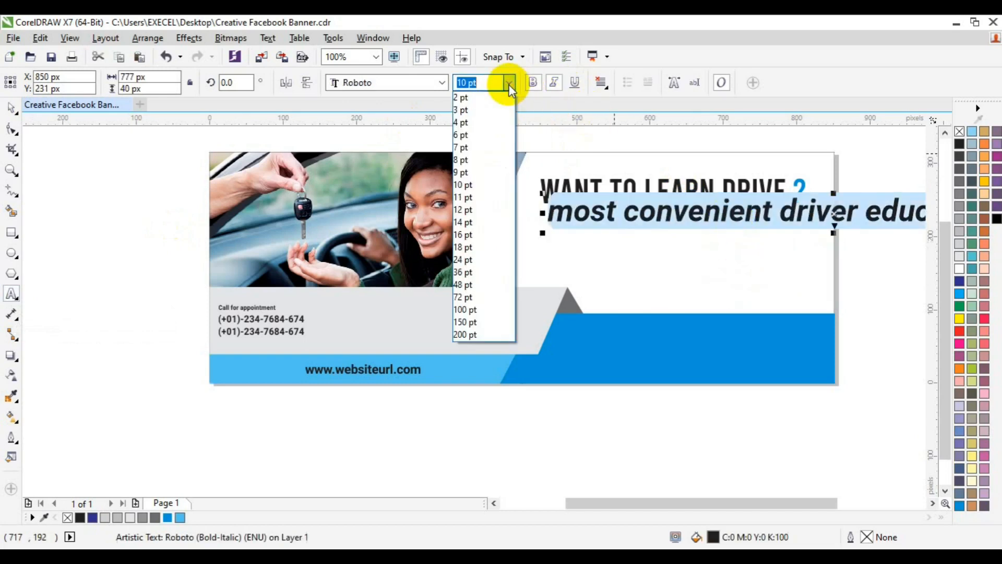
pyautogui.click(493, 137)
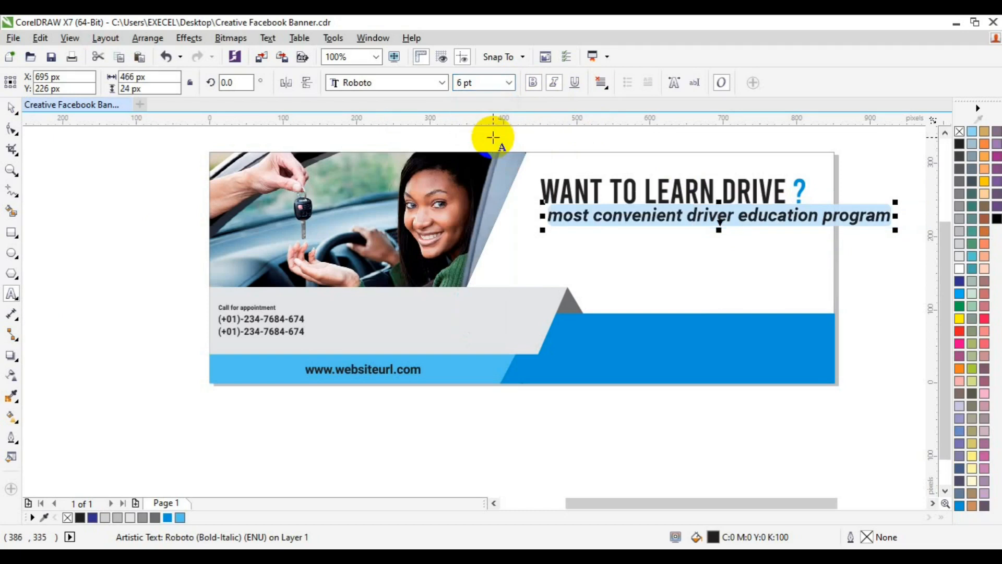
pyautogui.click(509, 83)
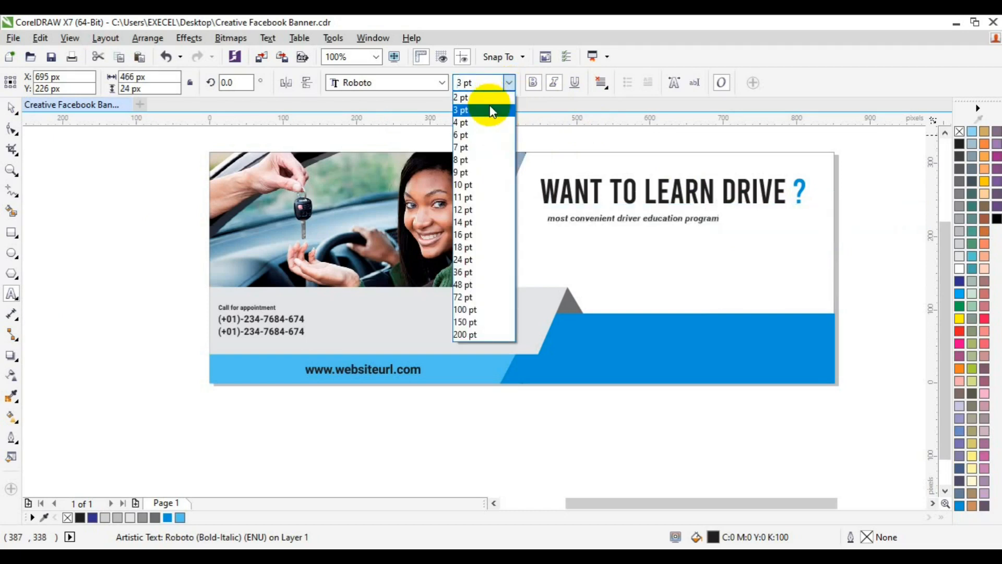
pyautogui.click(490, 122)
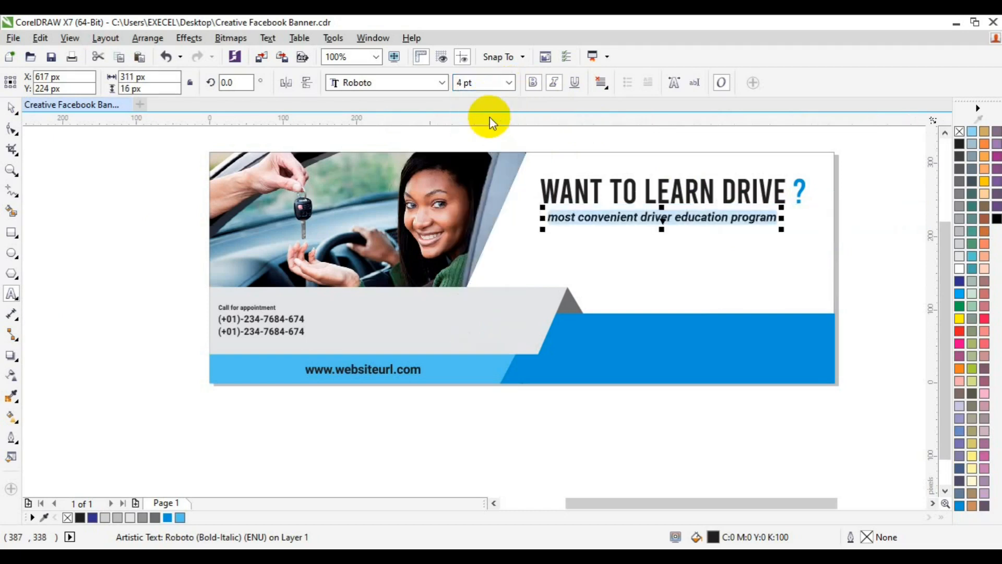
# Step: Centre the tagline horizontally under the "WANT TO LEARN DRIVE ?" headline and nudge both upward
pyautogui.click(11, 108)
pyautogui.keyDown('shift'); pyautogui.click(663, 193); pyautogui.keyUp('shift')
pyautogui.press('c')
pyautogui.press('Up')
pyautogui.press('Up')
pyautogui.press('Up')
pyautogui.press('Up')
pyautogui.press('Up')
pyautogui.press('Up')
pyautogui.press('Up')
pyautogui.press('Up')
pyautogui.press('Up')
pyautogui.press('Up')
pyautogui.click(867, 220)
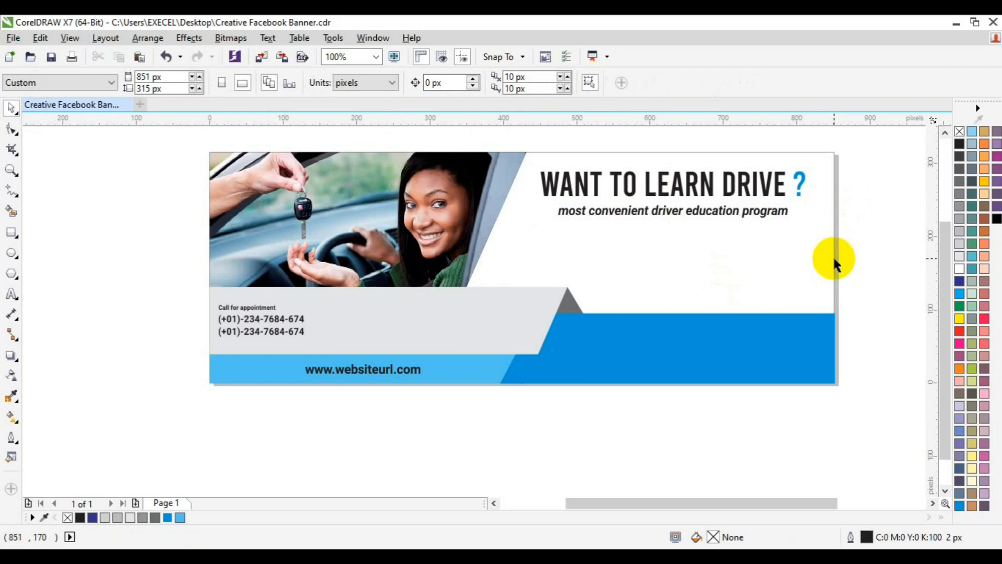
# Step: Add the text "AVAILABLE SERVICES" in the white area below the tagline and colour it Sky Blue
pyautogui.click(12, 294)
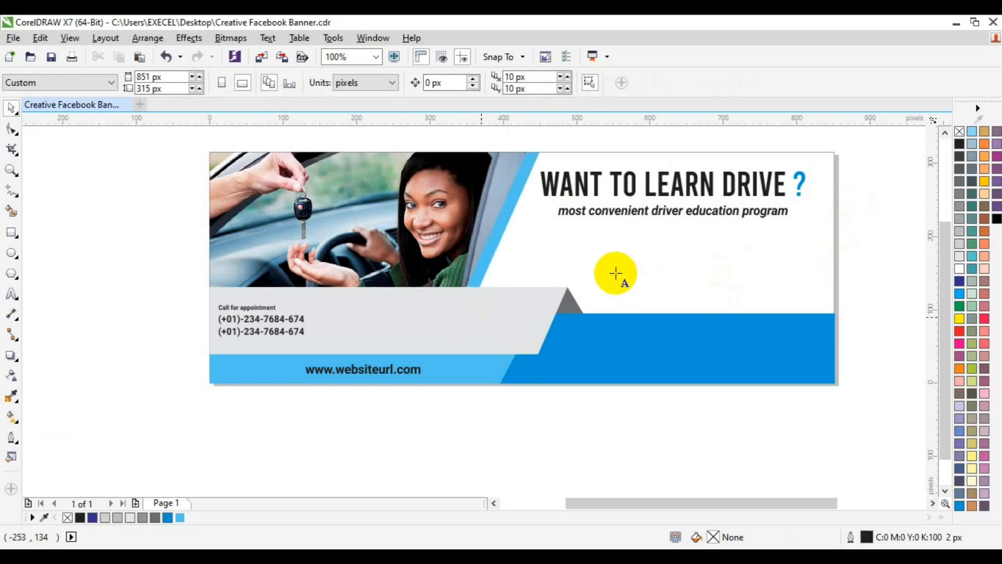
pyautogui.click(616, 273)
pyautogui.click(180, 517)
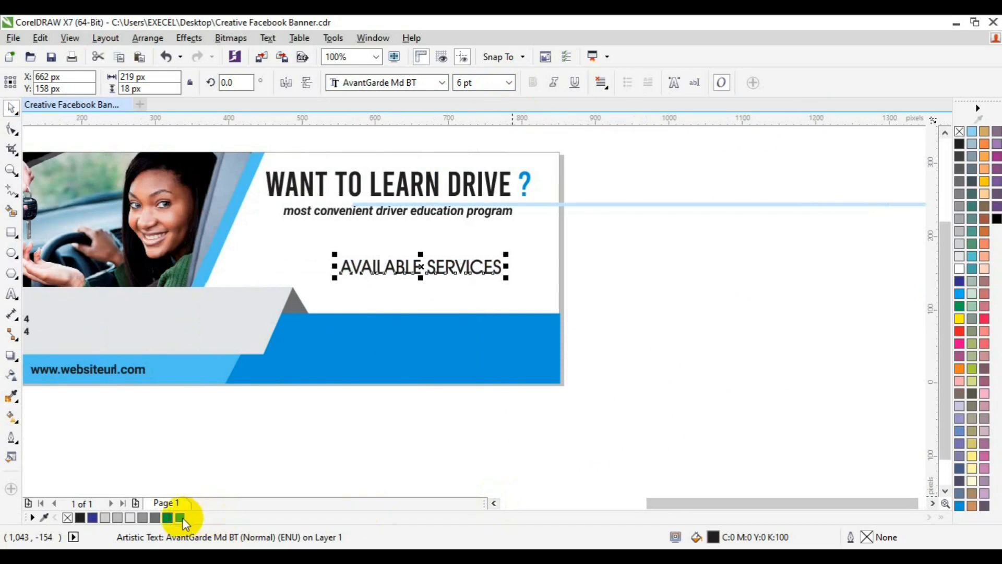
pyautogui.click(174, 518)
pyautogui.click(169, 516)
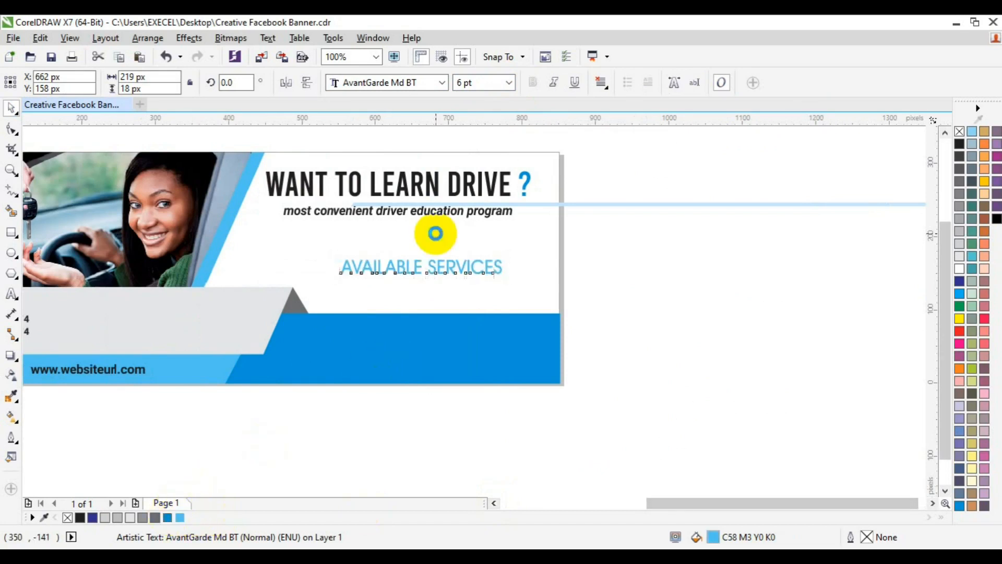
# Step: Set "AVAILABLE SERVICES" to 4 pt and move it up closer to the tagline
pyautogui.moveTo(461, 83); pyautogui.dragTo(449, 85)
pyautogui.write('4')
pyautogui.press('Return')
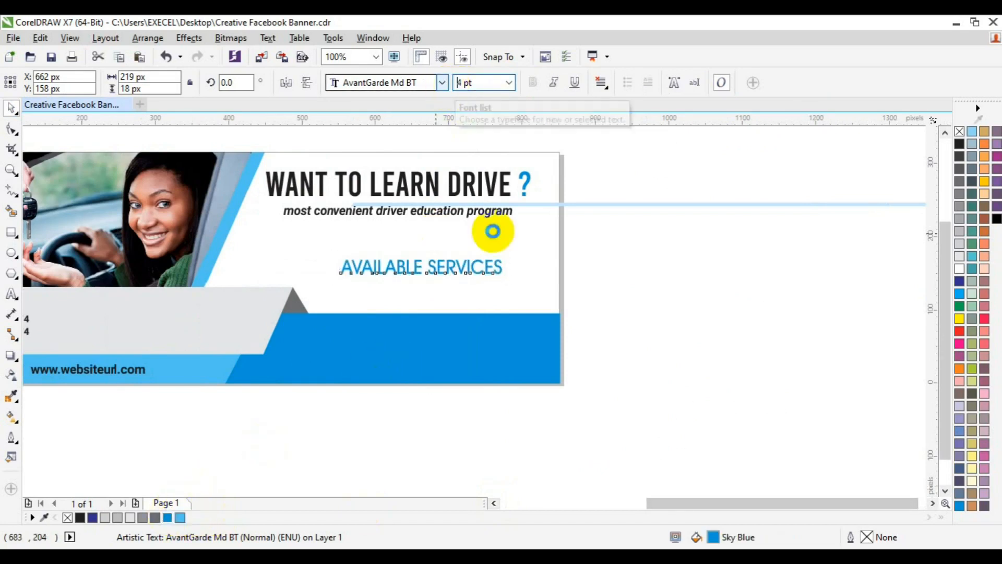
pyautogui.moveTo(400, 267); pyautogui.dragTo(405, 245)
# Step: Duplicate the "AVAILABLE SERVICES" heading just below itself and replace the copy's text with "FRIENDLY INSTRUCTORS"
pyautogui.hotkey('ctrl', 'd')
pyautogui.moveTo(400, 238); pyautogui.dragTo(387, 266)
pyautogui.click(12, 293)
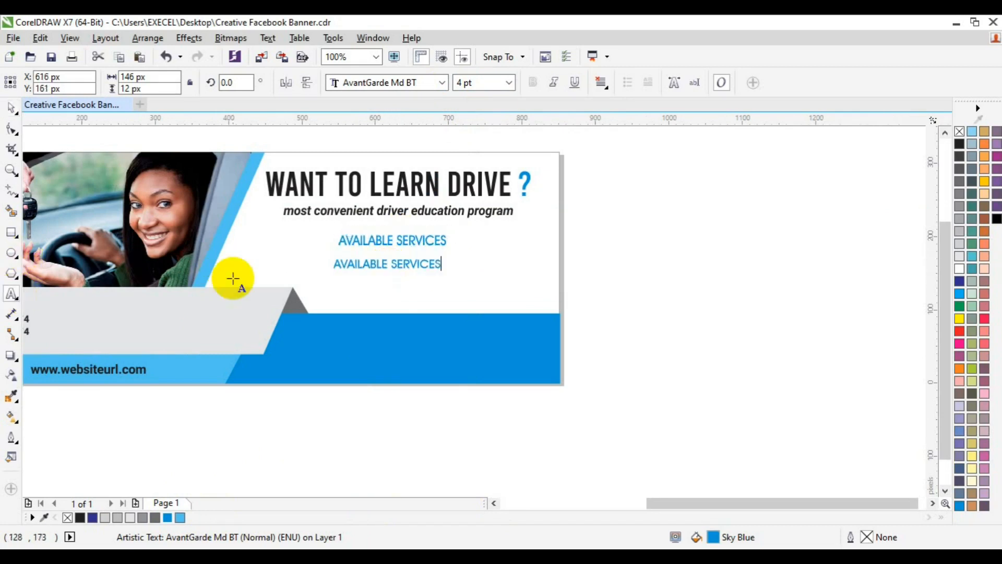
pyautogui.hotkey('ctrl', 'a')
pyautogui.write('FRIENDL')
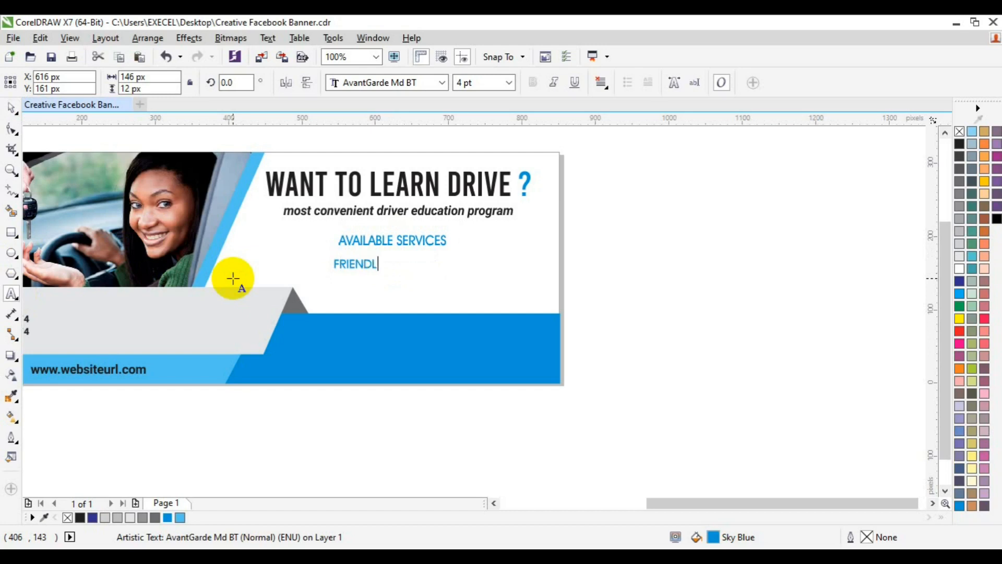
pyautogui.write('Y I')
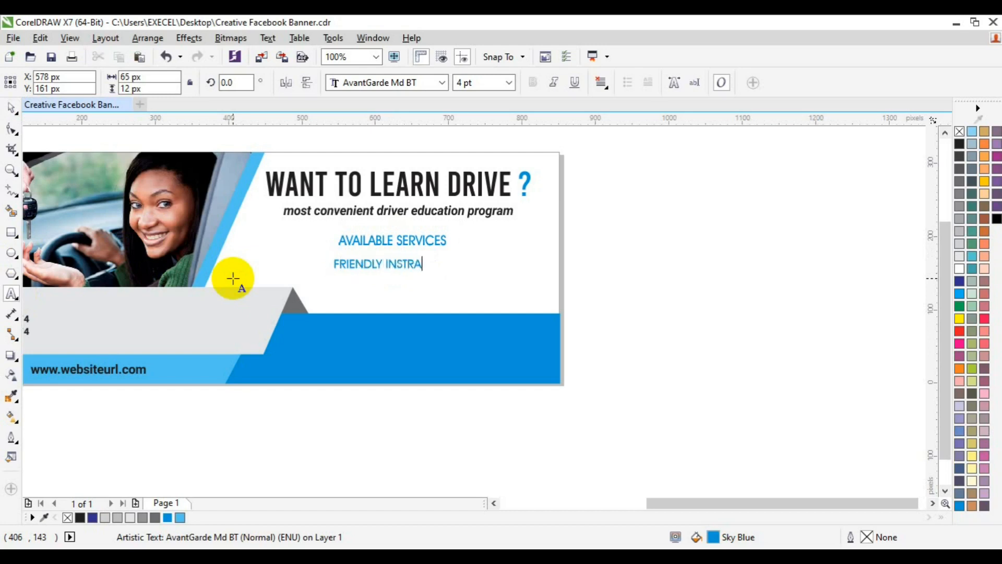
pyautogui.write('NSTRUCTORS')
# Step: Add the lines "ADVANCED COURSES" and "LADY INSTRUCTORS" beneath "FRIENDLY INSTRUCTORS" in the same text object
pyautogui.press('Return')
pyautogui.write('A')
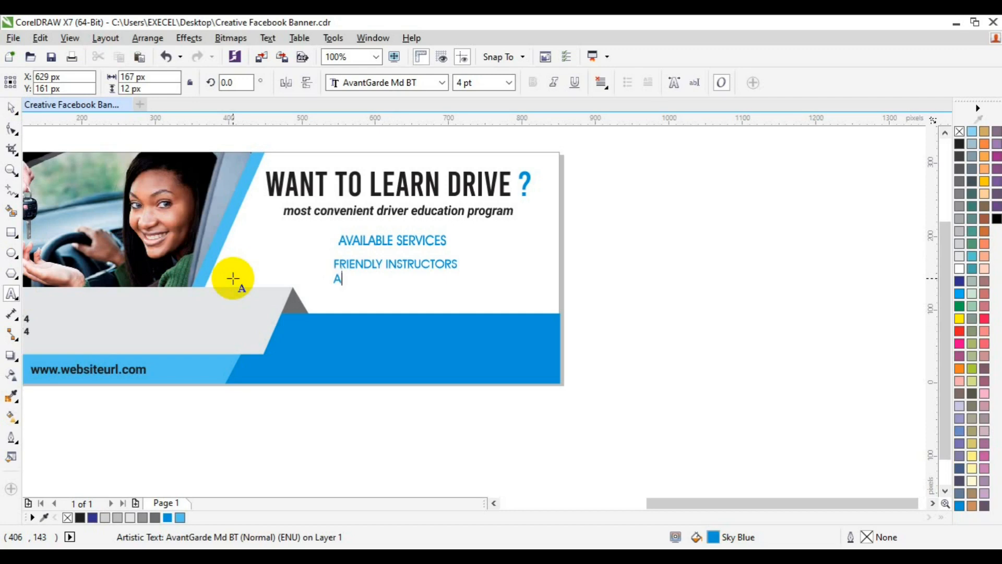
pyautogui.press('Escape')
pyautogui.write('DVANCED COURSES')
pyautogui.press('Escape')
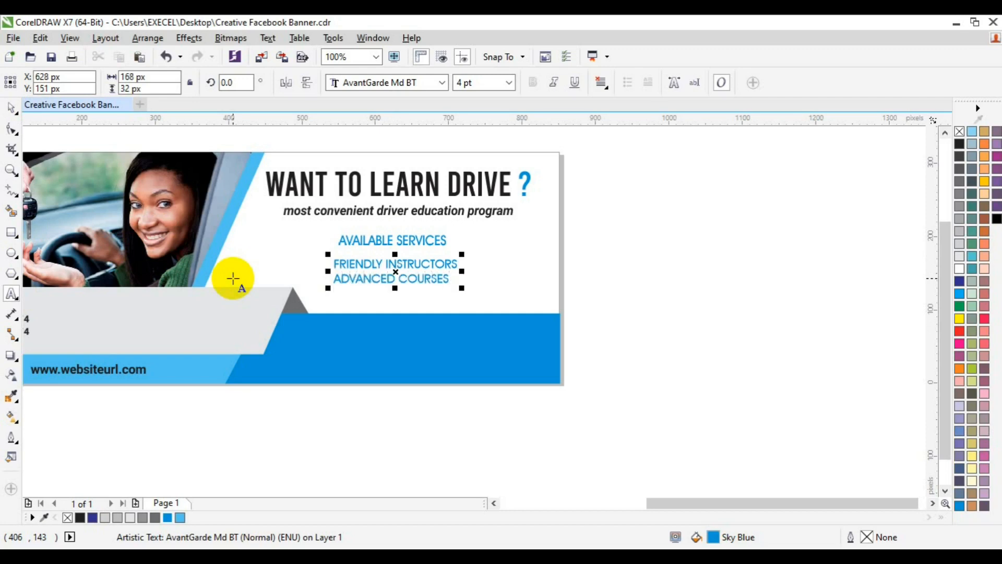
pyautogui.write('LADY I')
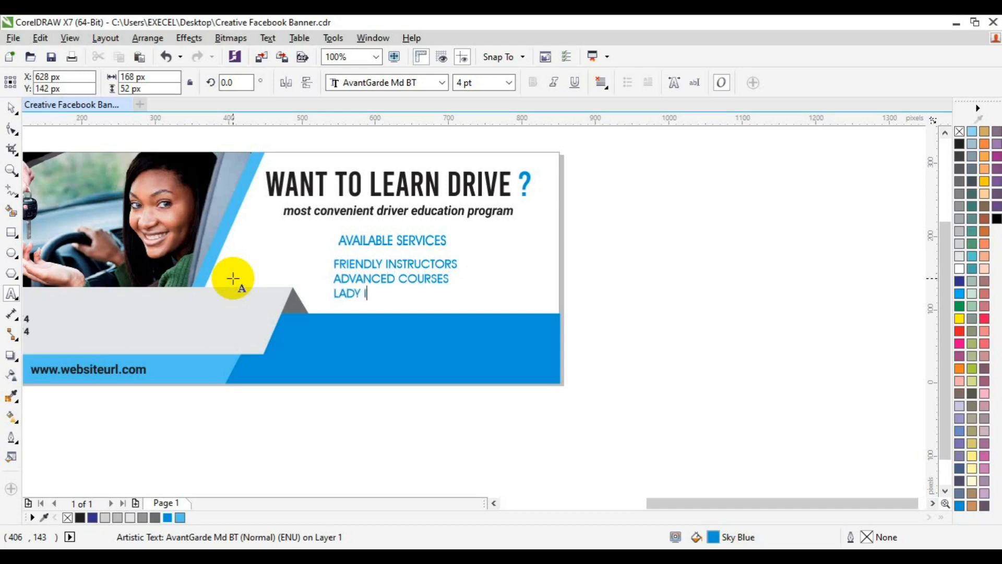
pyautogui.write('NSTRUCTORS')
# Step: Recolour the three-line services list black and set its size to 3 pt
pyautogui.hotkey('ctrl', 'a')
pyautogui.click(80, 517)
pyautogui.click(485, 83)
pyautogui.write('3')
pyautogui.press('Return')
# Step: Set the services list's line spacing to 150%
pyautogui.hotkey('ctrl', 't')
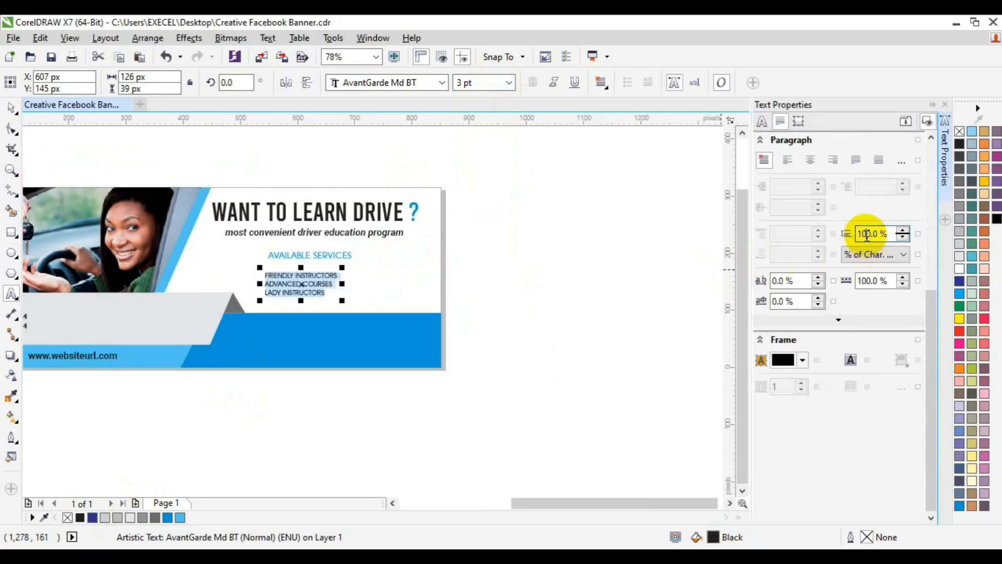
pyautogui.write('150')
pyautogui.press('Return')
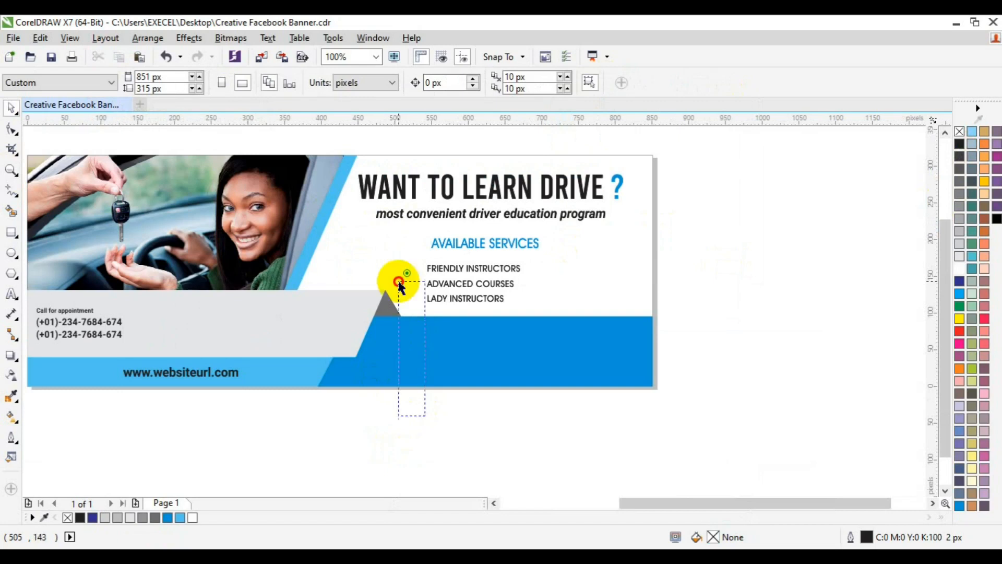
# Step: Group the two small bullet circles and place the bullet just before "FRIENDLY INSTRUCTORS"
pyautogui.moveTo(398, 280); pyautogui.dragTo(385, 237)
pyautogui.hotkey('ctrl', 'g')
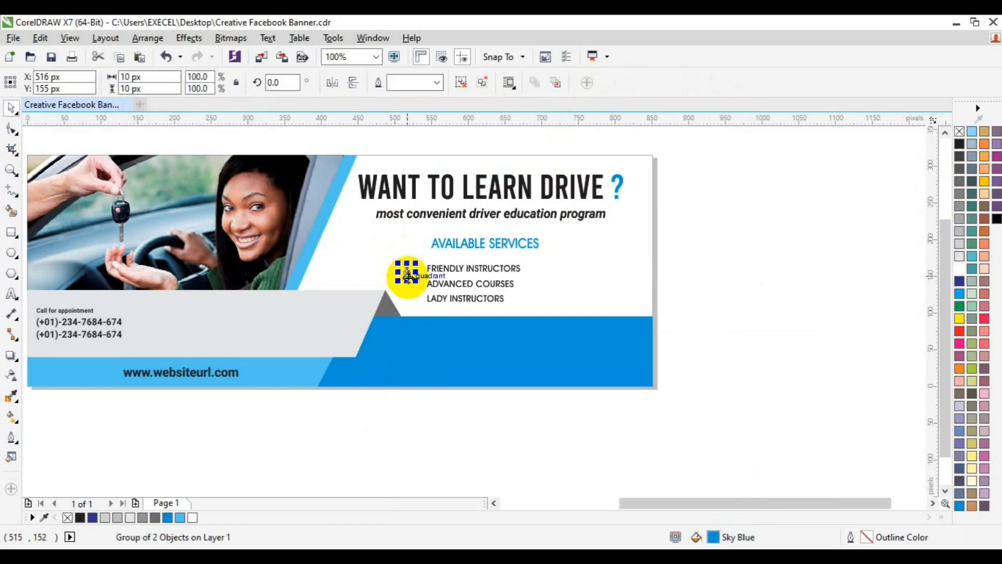
pyautogui.moveTo(414, 271); pyautogui.dragTo(420, 285)
# Step: Duplicate the bullet down beside "ADVANCED COURSES" and "LADY INSTRUCTORS", then group all three bullets
pyautogui.click(451, 305)
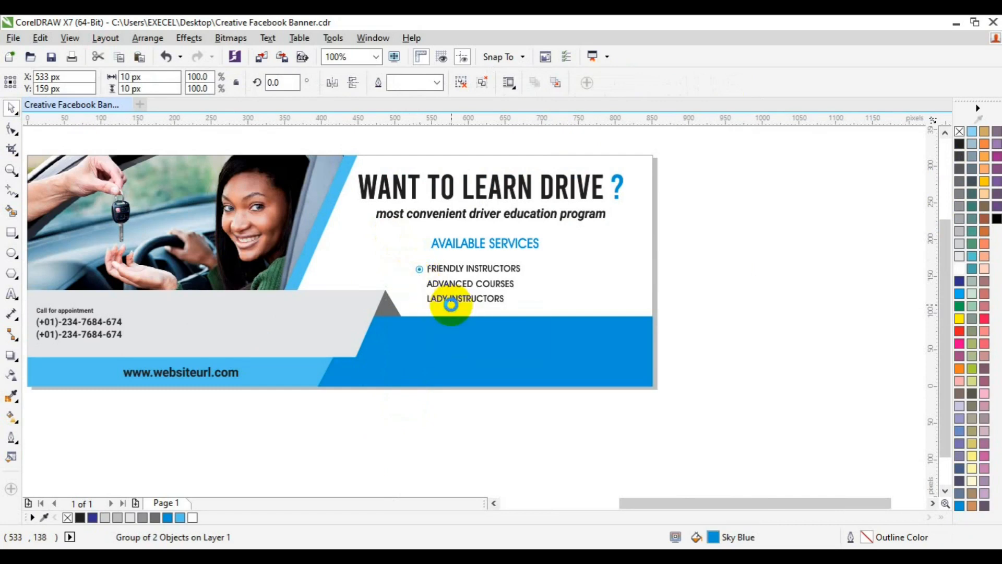
pyautogui.hotkey('ctrl', 'r')
pyautogui.click(423, 412)
pyautogui.moveTo(437, 421); pyautogui.dragTo(400, 243)
pyautogui.hotkey('ctrl', 'g')
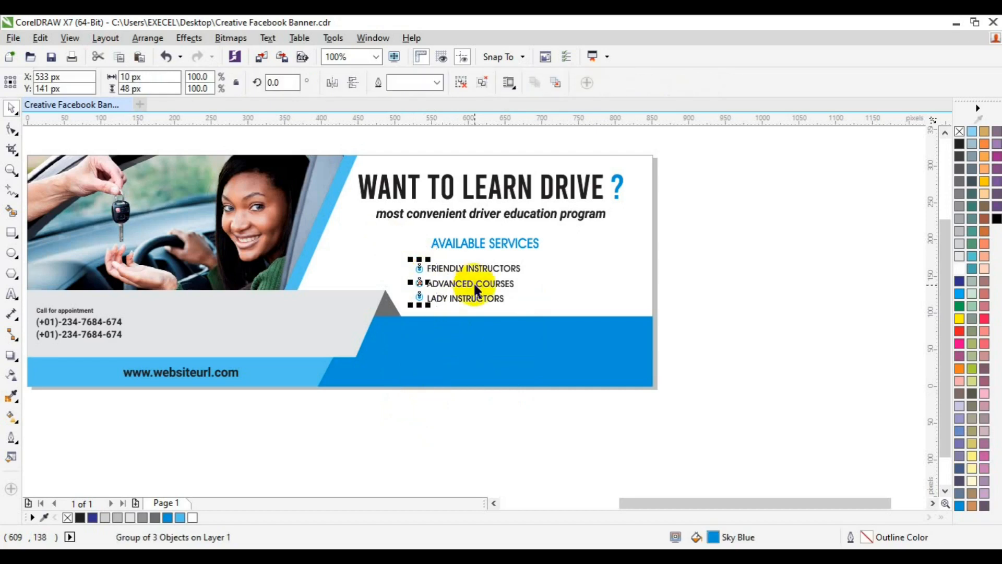
# Step: Group the bullets with the services list and place a copy about 170 px to the right as a second column
pyautogui.keyDown('shift'); pyautogui.click(474, 283); pyautogui.keyUp('shift')
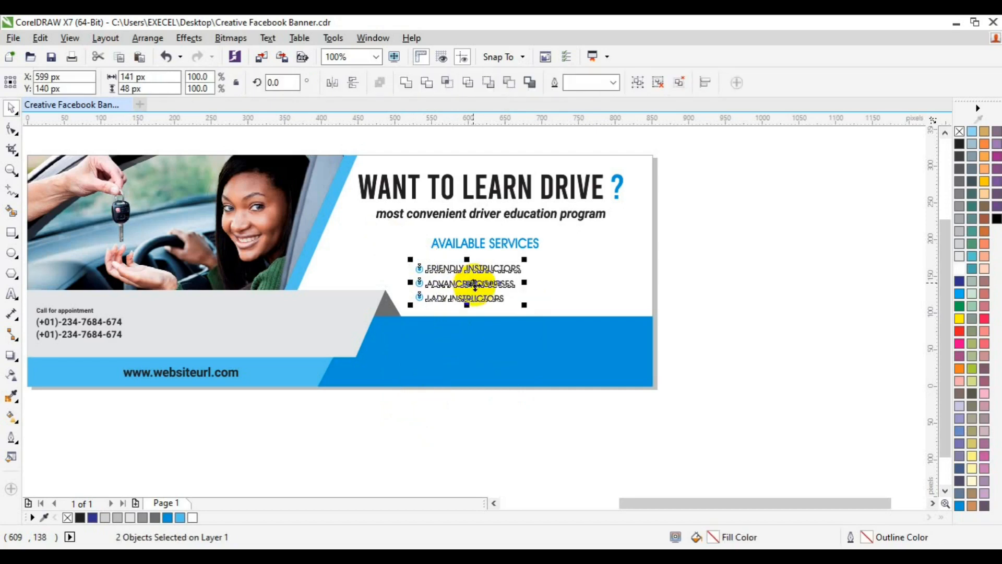
pyautogui.hotkey('ctrl', 'g')
pyautogui.moveTo(474, 284); pyautogui.dragTo(599, 284)
pyautogui.click(633, 311)
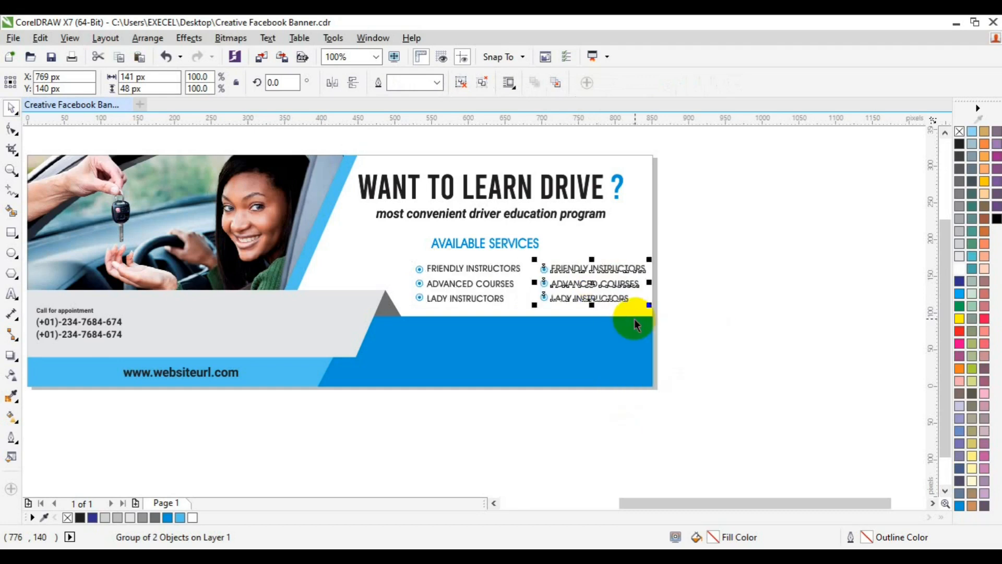
# Step: Left-align "AVAILABLE SERVICES" with the two grouped service columns and shift the whole block slightly left within the white area
pyautogui.keyDown('shift'); pyautogui.click(473, 284); pyautogui.keyUp('shift')
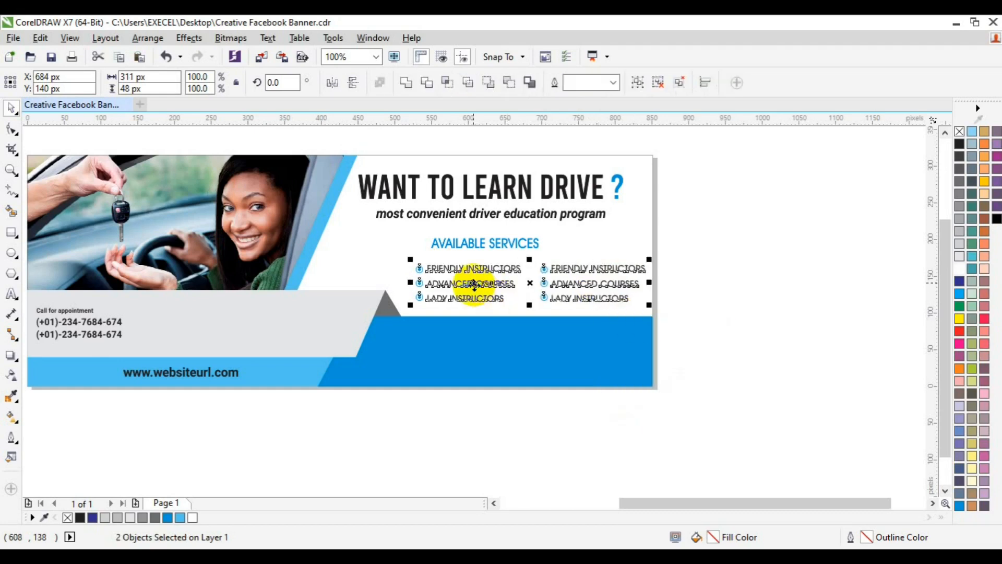
pyautogui.hotkey('ctrl', 'g')
pyautogui.keyDown('shift'); pyautogui.click(455, 247); pyautogui.keyUp('shift')
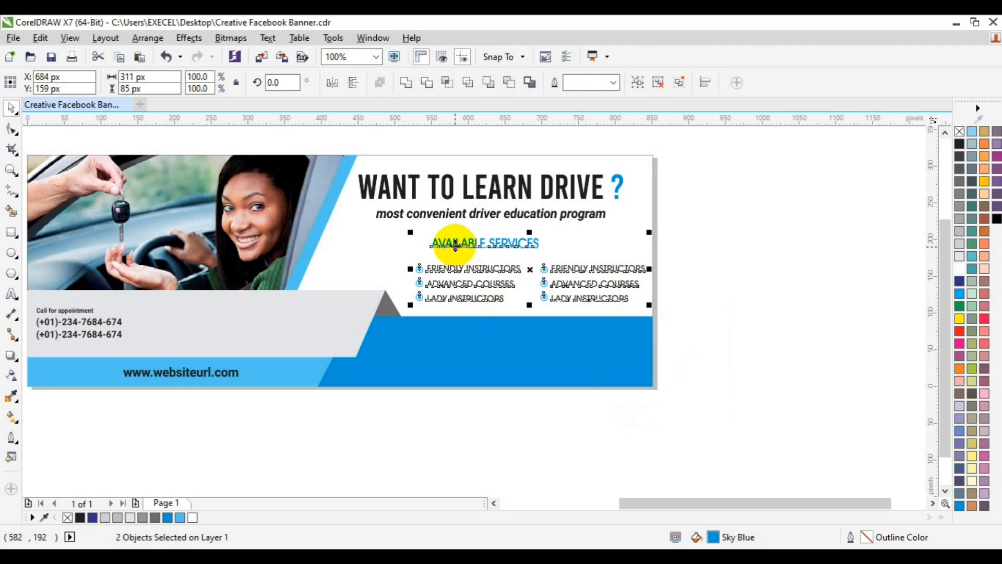
pyautogui.press('l')
pyautogui.moveTo(543, 265); pyautogui.dragTo(487, 268)
pyautogui.click(759, 307)
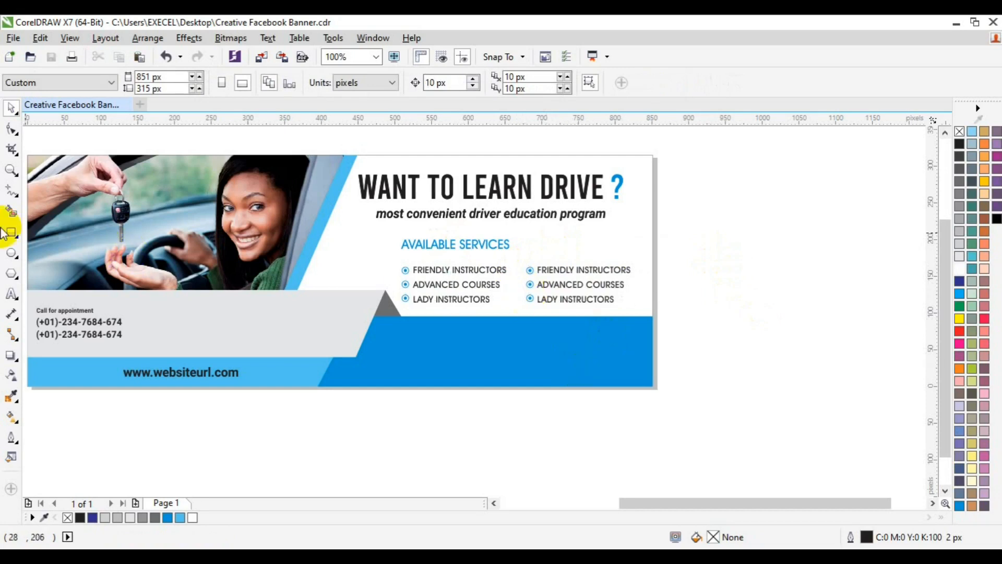
# Step: Draw a horizontal 2 px line about 65 px long beneath the word "program" and give it a Sky Blue outline
pyautogui.click(11, 191)
pyautogui.click(54, 254)
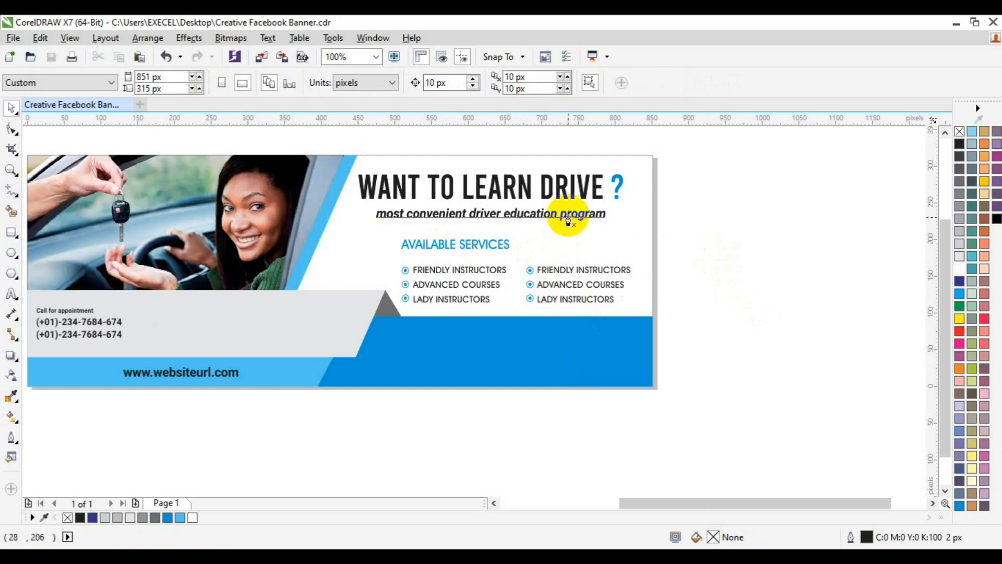
pyautogui.click(557, 230)
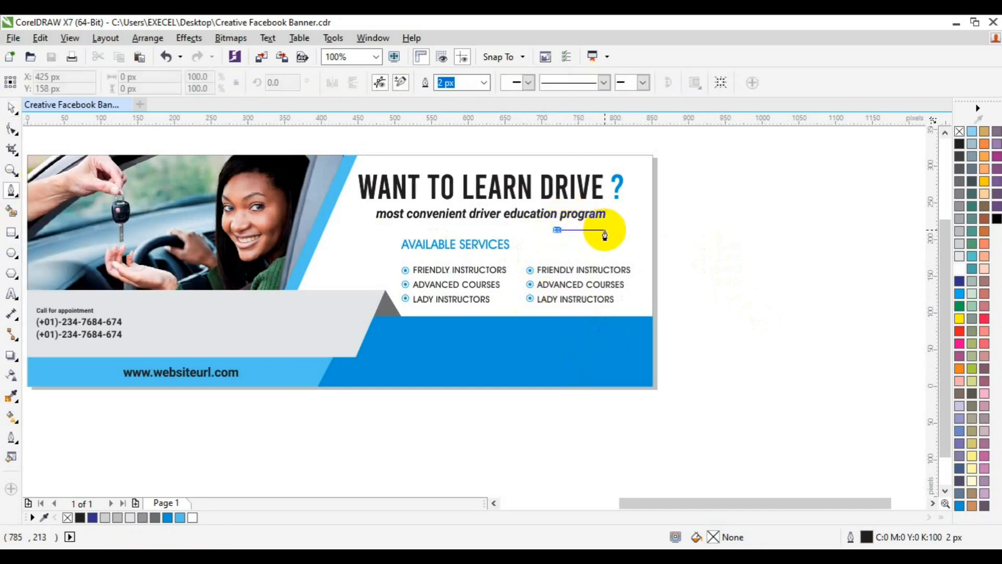
pyautogui.click(605, 231)
pyautogui.press('space')
pyautogui.click(726, 273)
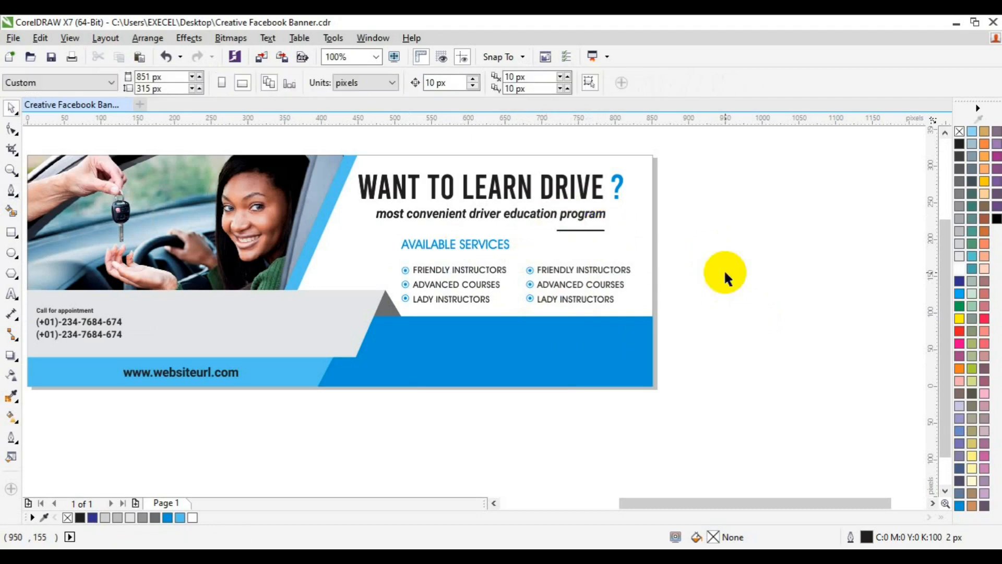
pyautogui.click(594, 230)
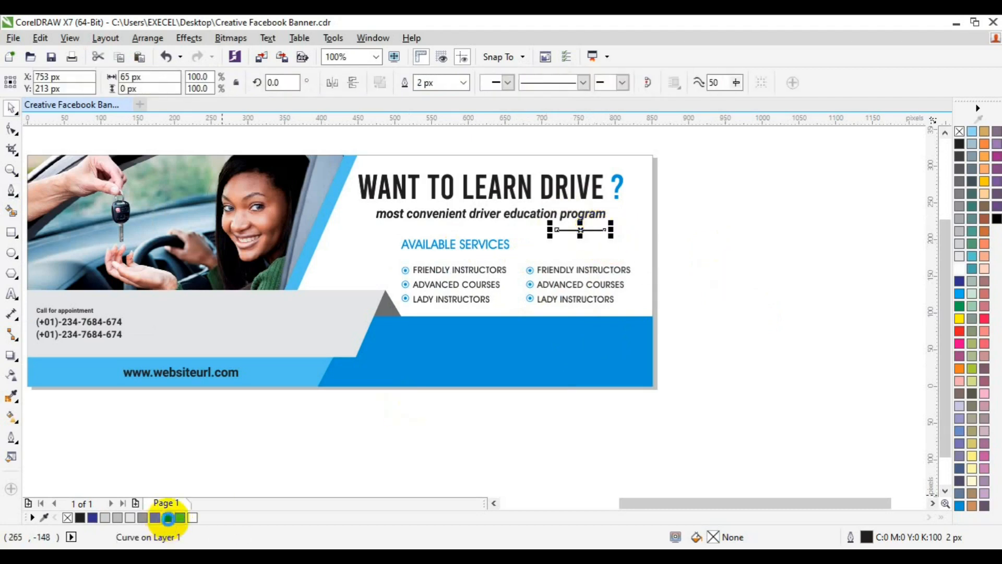
pyautogui.rightClick(167, 517)
# Step: Move the blue line up about 9 px so it underlines "program", and group it with the tagline
pyautogui.moveTo(482, 217); pyautogui.dragTo(581, 229)
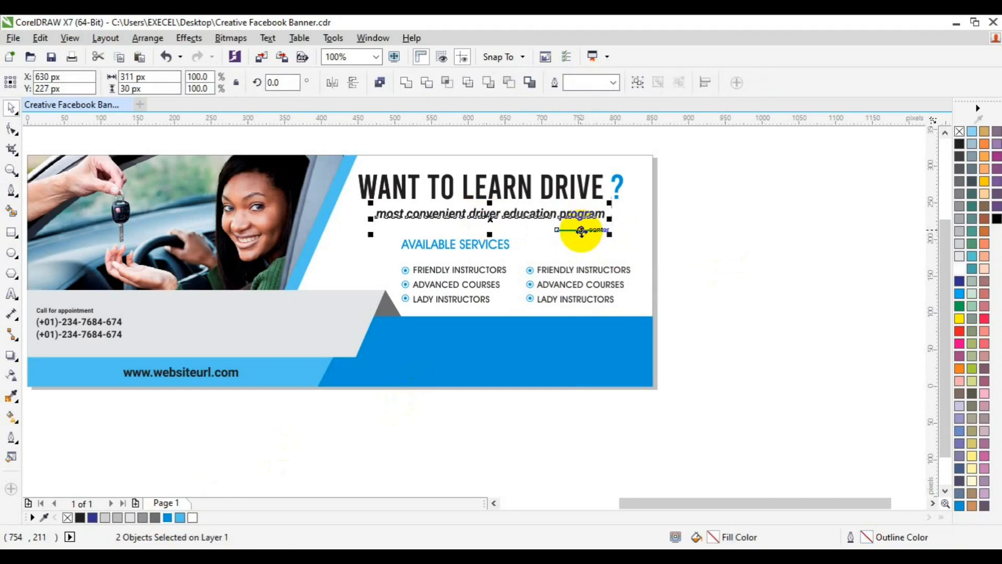
pyautogui.click(706, 223)
pyautogui.click(579, 229)
pyautogui.moveTo(580, 229); pyautogui.dragTo(580, 223)
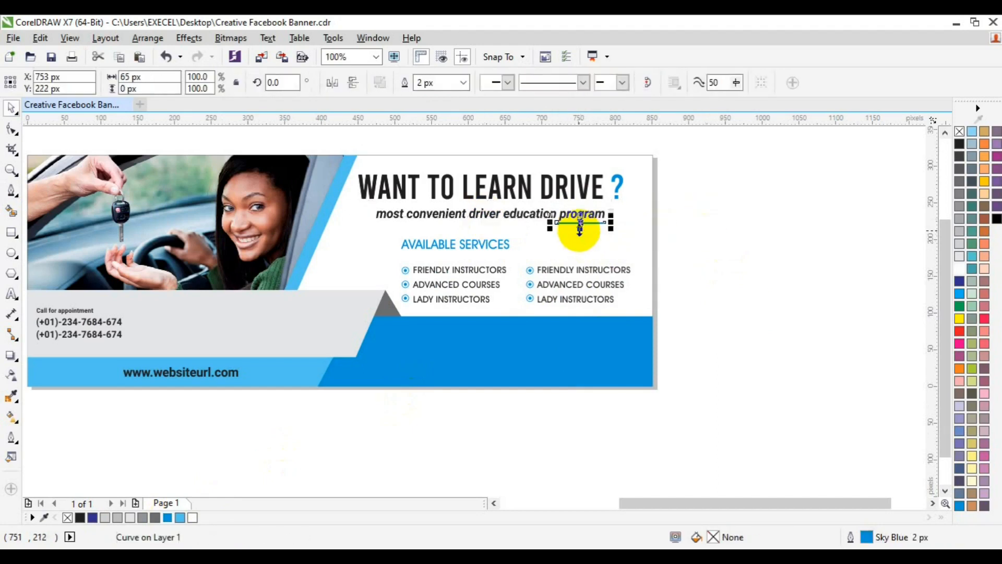
pyautogui.keyDown('shift'); pyautogui.click(520, 216); pyautogui.keyUp('shift')
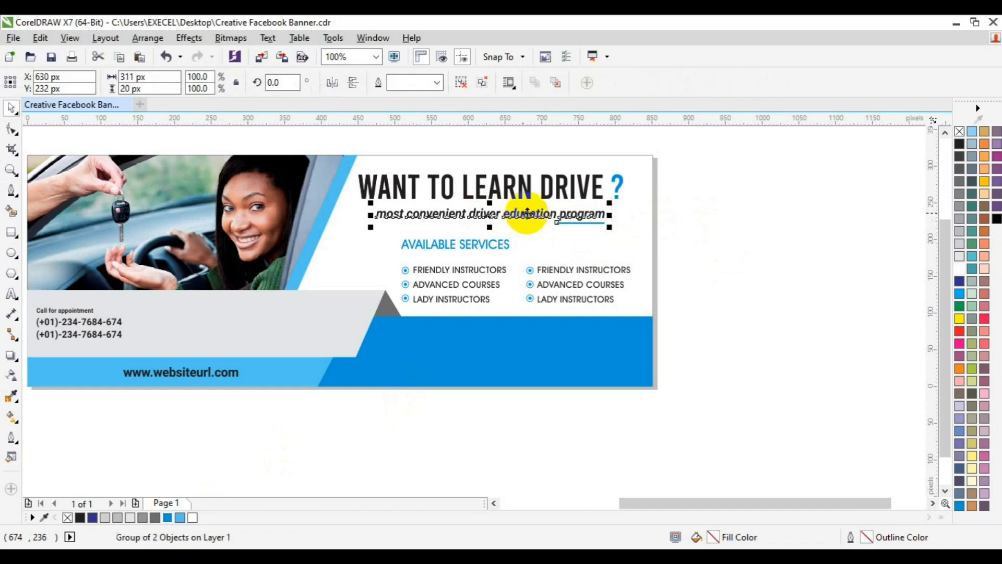
pyautogui.hotkey('ctrl', 'g')
# Step: Enlarge the underlined tagline to nearly the headline's width and group it with "WANT TO LEARN DRIVE ?"
pyautogui.moveTo(608, 228); pyautogui.dragTo(629, 230)
pyautogui.keyDown('shift'); pyautogui.click(526, 185); pyautogui.keyUp('shift')
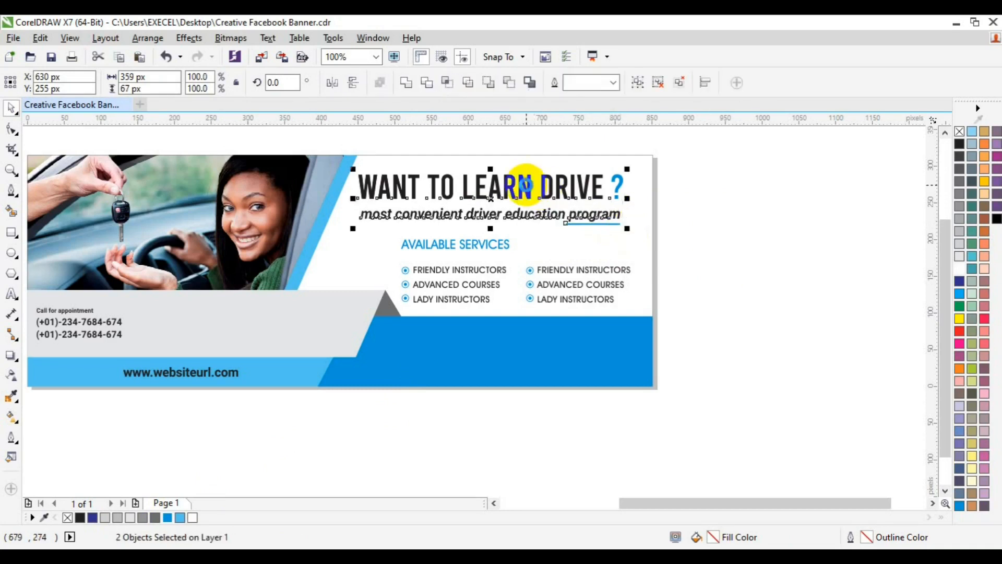
pyautogui.hotkey('ctrl', 'g')
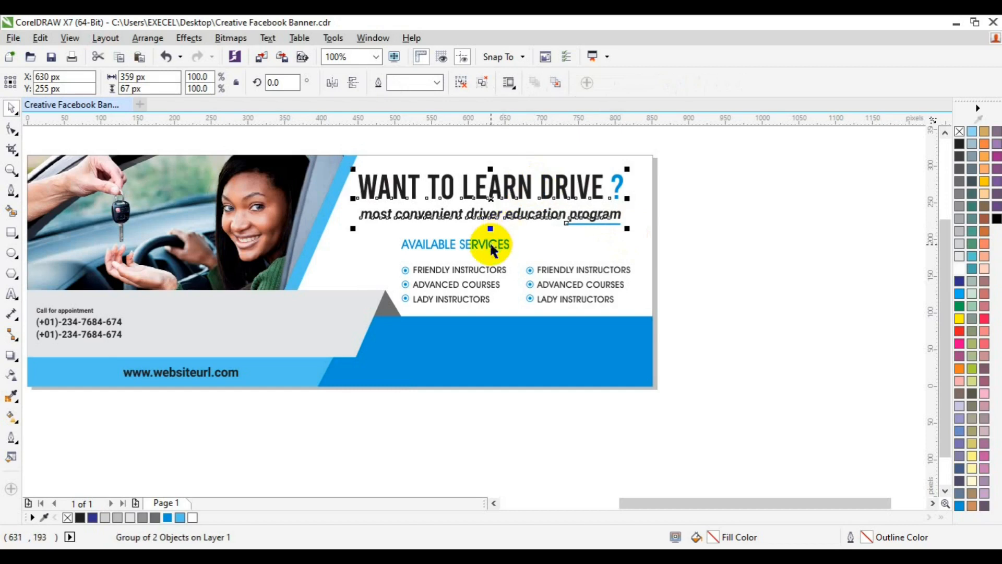
# Step: Right-align the two grouped service columns with the headline and tagline group
pyautogui.click(547, 281)
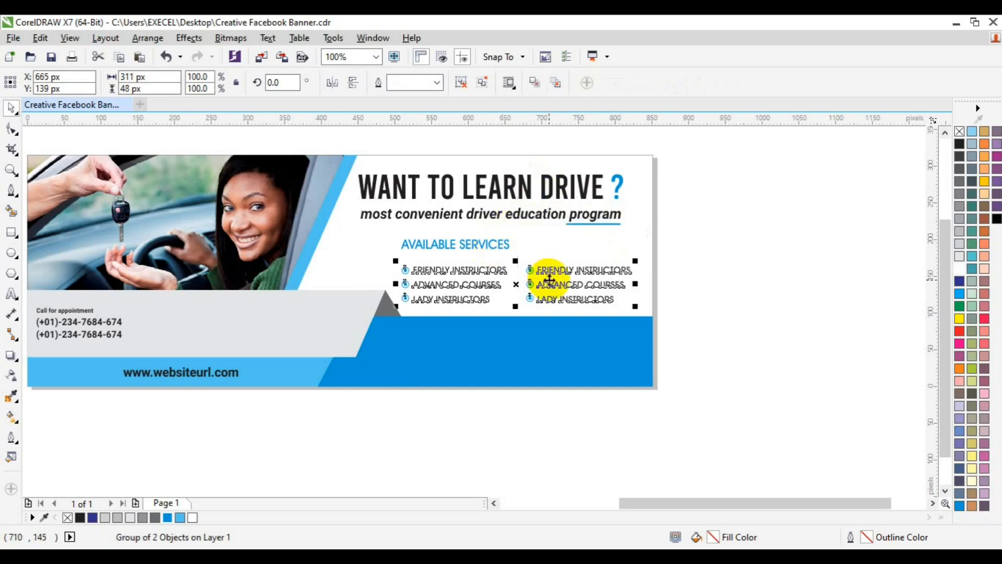
pyautogui.keyDown('shift'); pyautogui.click(550, 212); pyautogui.keyUp('shift')
pyautogui.press('r')
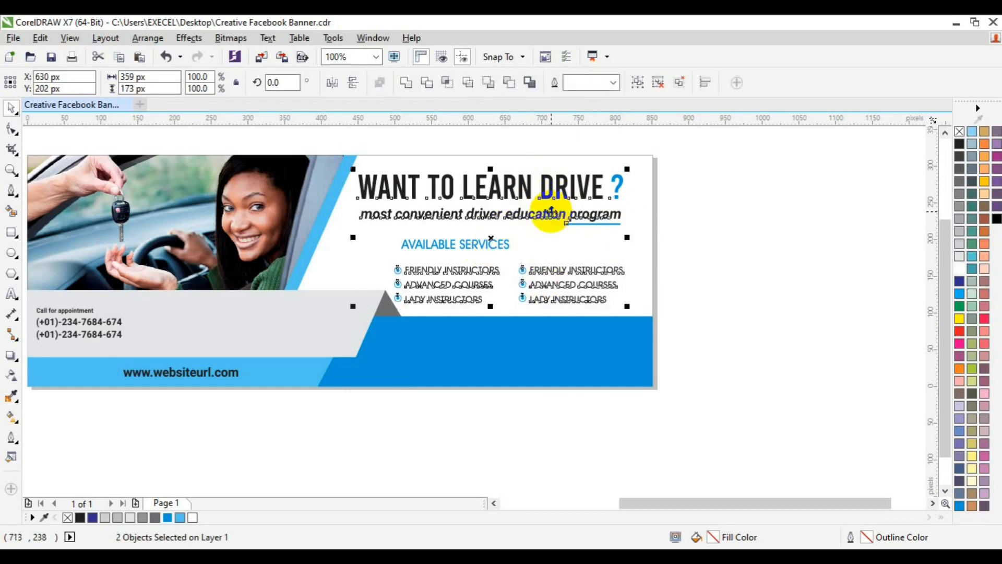
pyautogui.click(714, 212)
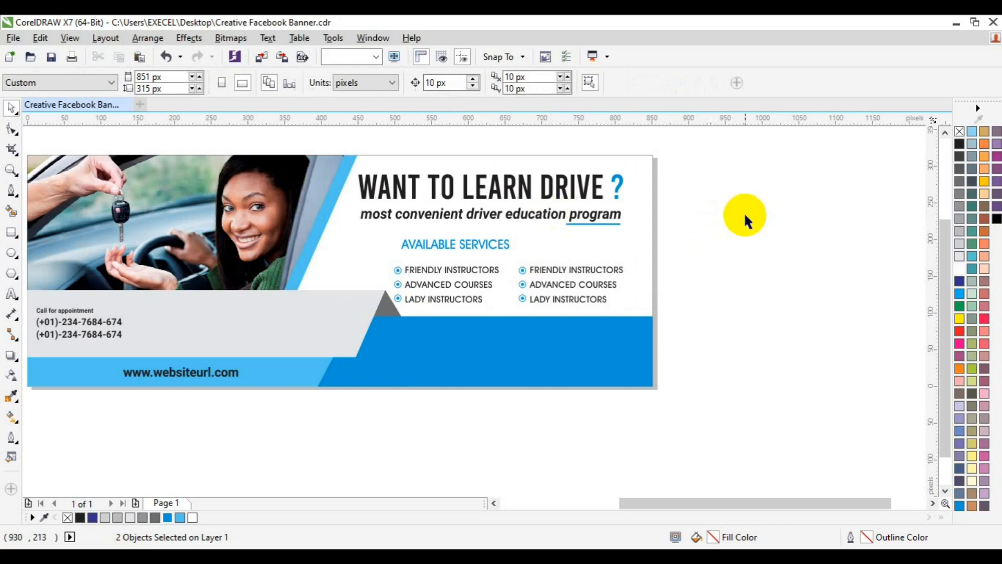
# Step: Center "AVAILABLE SERVICES" above the two service columns and group them together
pyautogui.click(473, 249)
pyautogui.keyDown('shift'); pyautogui.click(465, 280); pyautogui.keyUp('shift')
pyautogui.press('c')
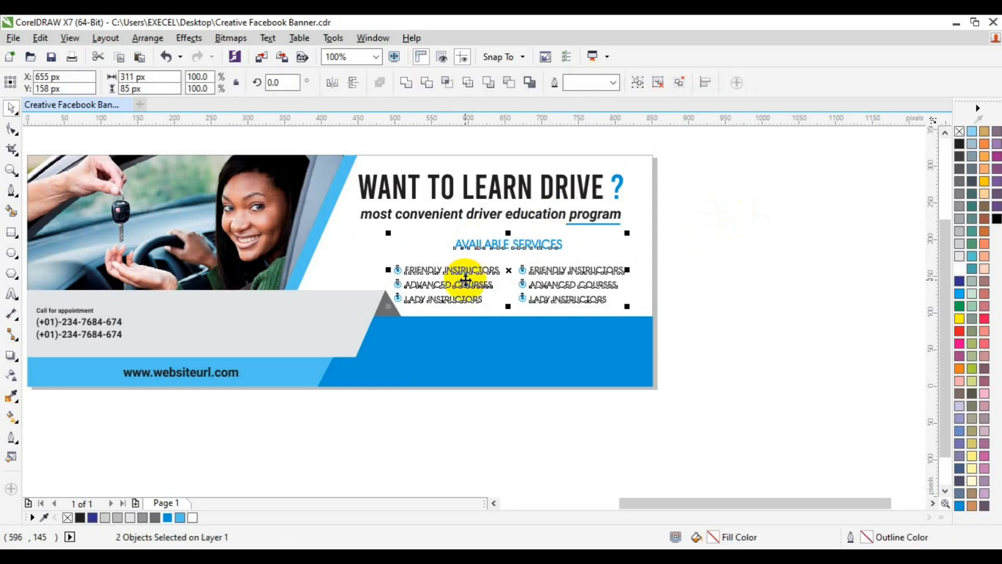
pyautogui.hotkey('ctrl', 'g')
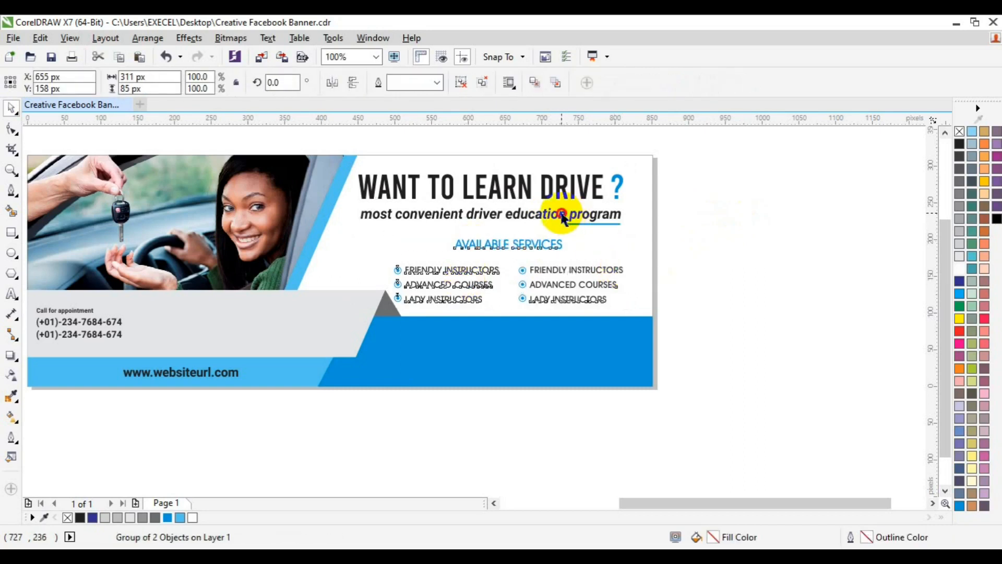
# Step: Move the headline group and the services group together 20 px right and 10 px up
pyautogui.keyDown('shift'); pyautogui.click(562, 216); pyautogui.keyUp('shift')
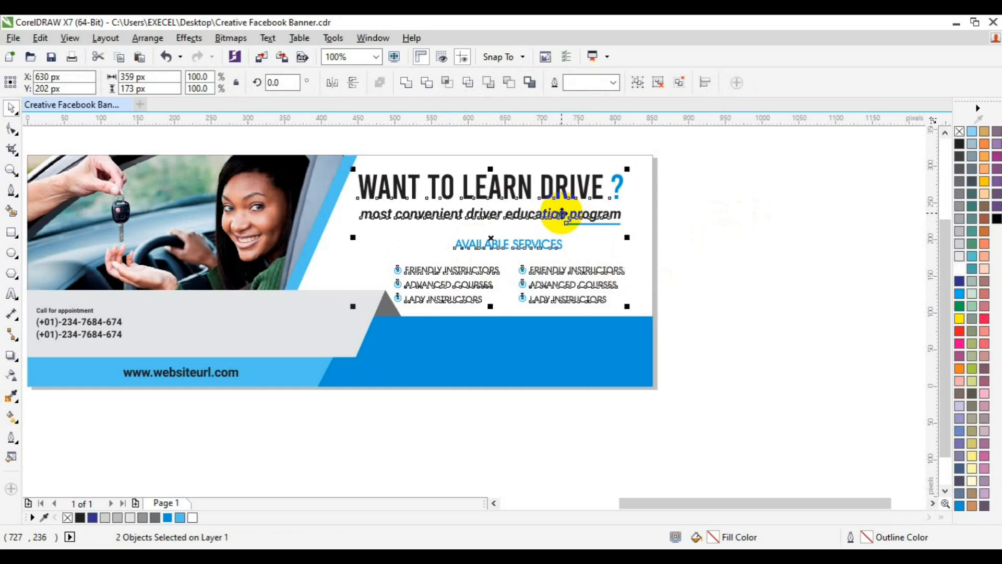
pyautogui.press('Right')
pyautogui.press('Right')
pyautogui.press('Up')
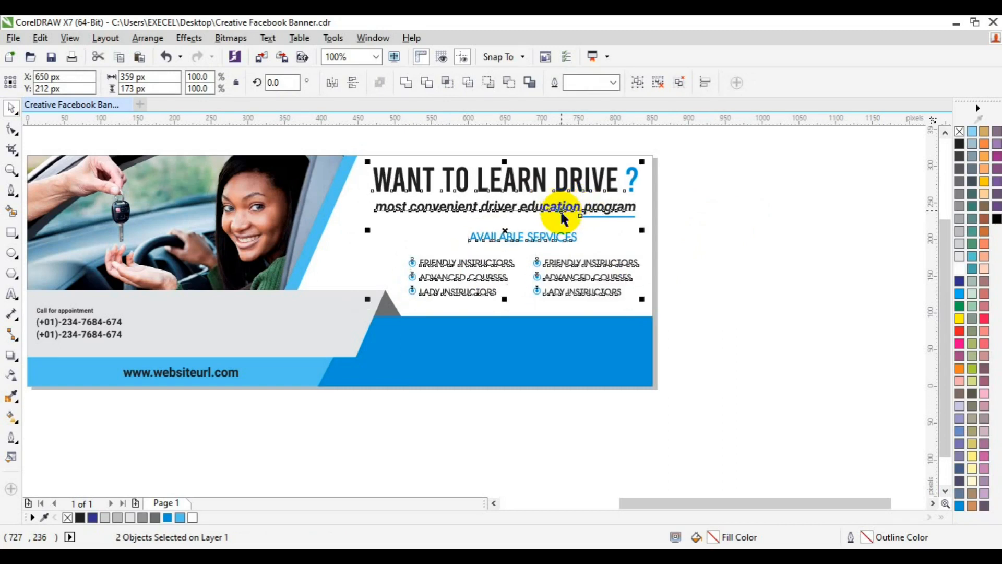
pyautogui.click(775, 329)
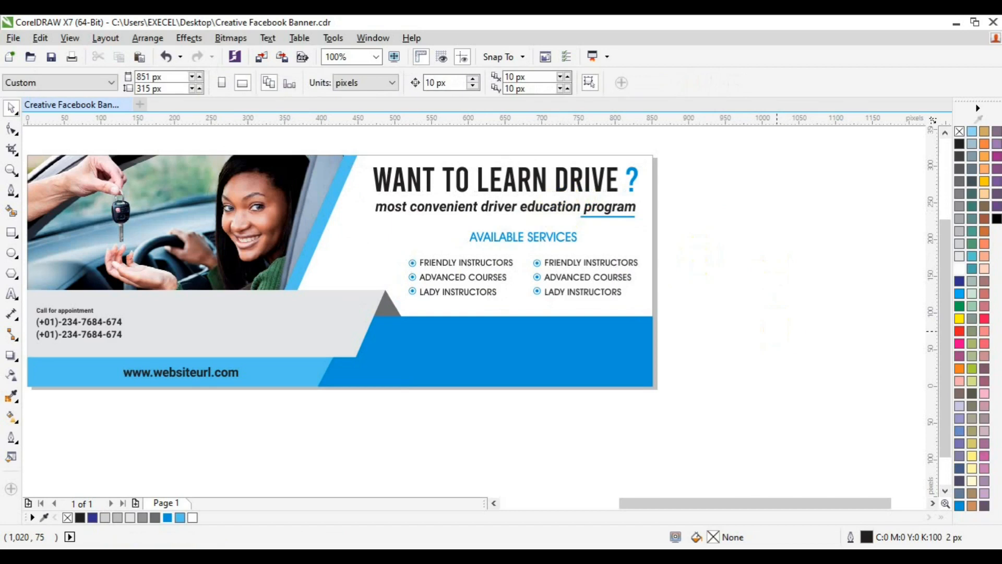
# Step: Delete the extra notch nodes from the dark blue panel's slanted edge, leaving a four-node shape
pyautogui.click(557, 382)
pyautogui.click(353, 83)
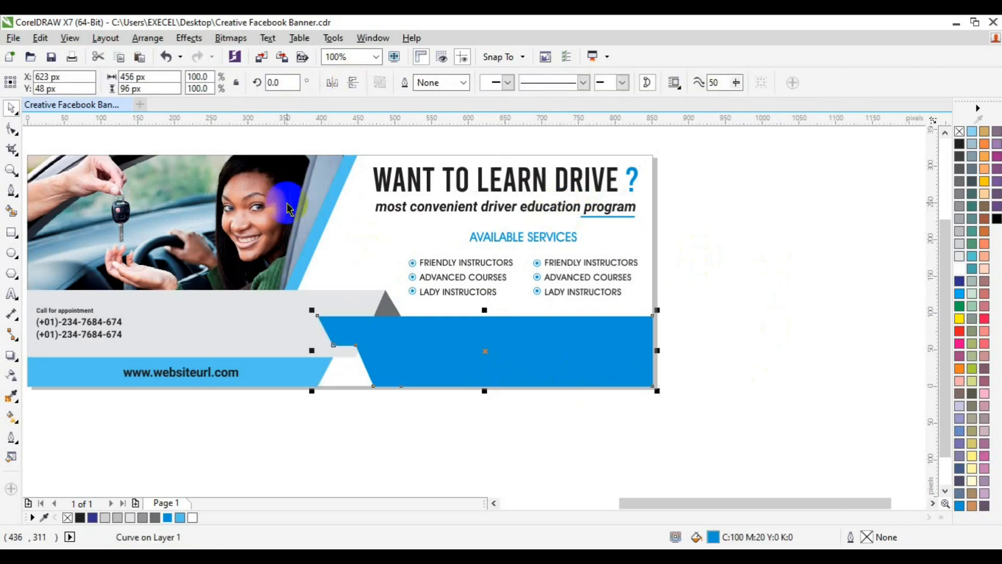
pyautogui.click(12, 127)
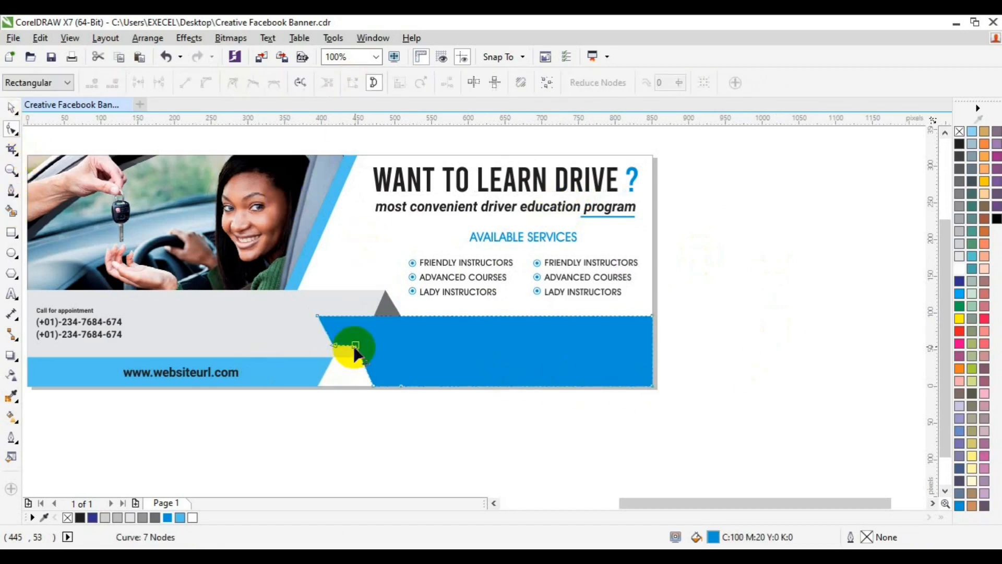
pyautogui.doubleClick(370, 385)
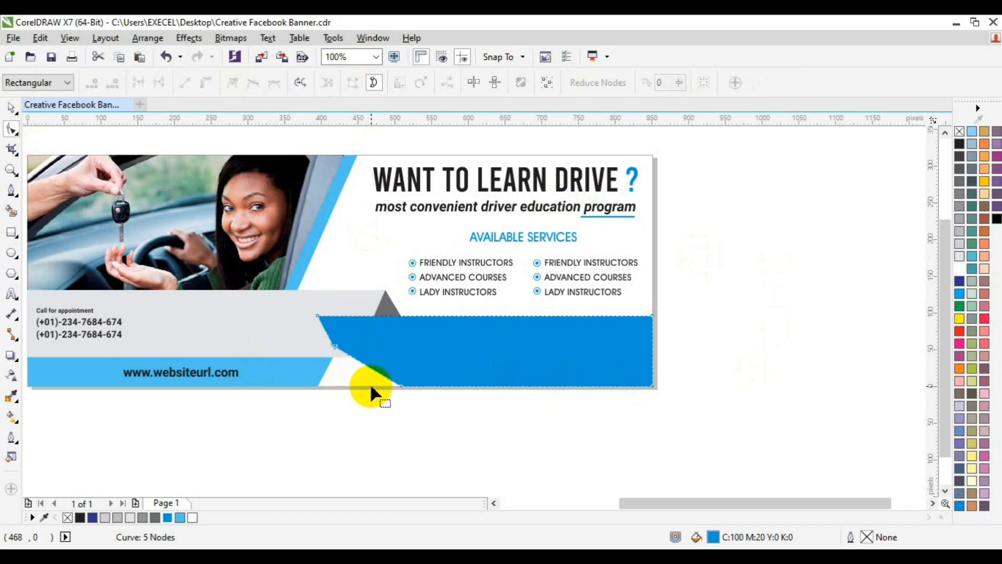
pyautogui.click(333, 346)
pyautogui.press('Delete')
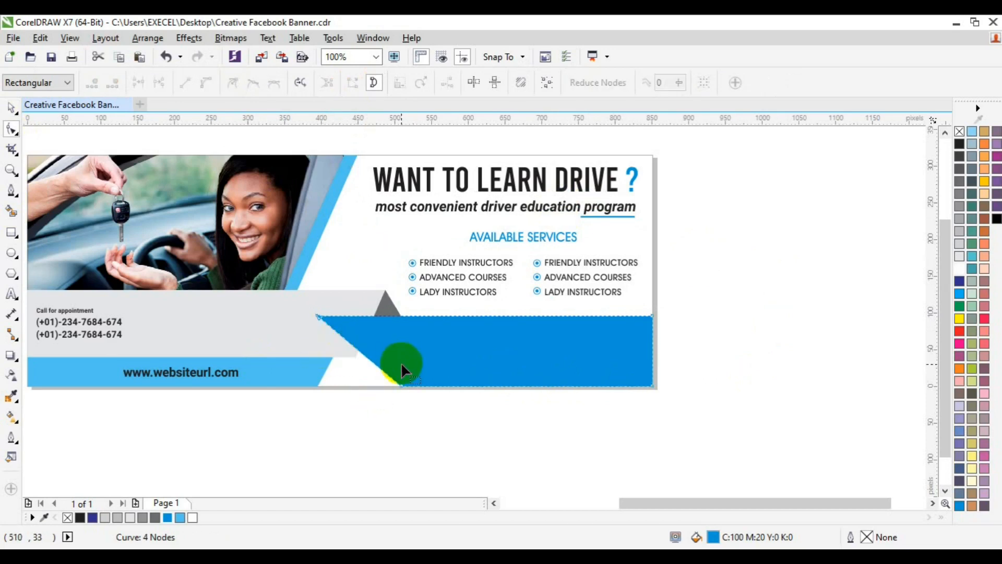
# Step: Move the dark blue panel's lower inner corner node 60 px left to steepen its slanted edge
pyautogui.moveTo(402, 415); pyautogui.dragTo(389, 356)
pyautogui.press('Left')
pyautogui.press('Left')
pyautogui.press('Left')
pyautogui.press('Left')
pyautogui.press('Left')
pyautogui.press('Left')
pyautogui.press('space')
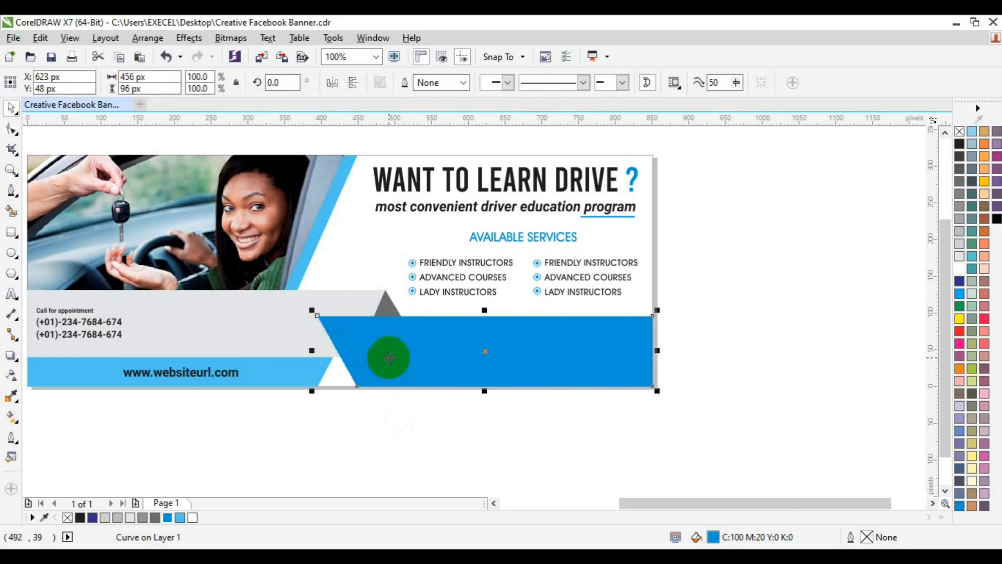
pyautogui.rightClick(389, 358)
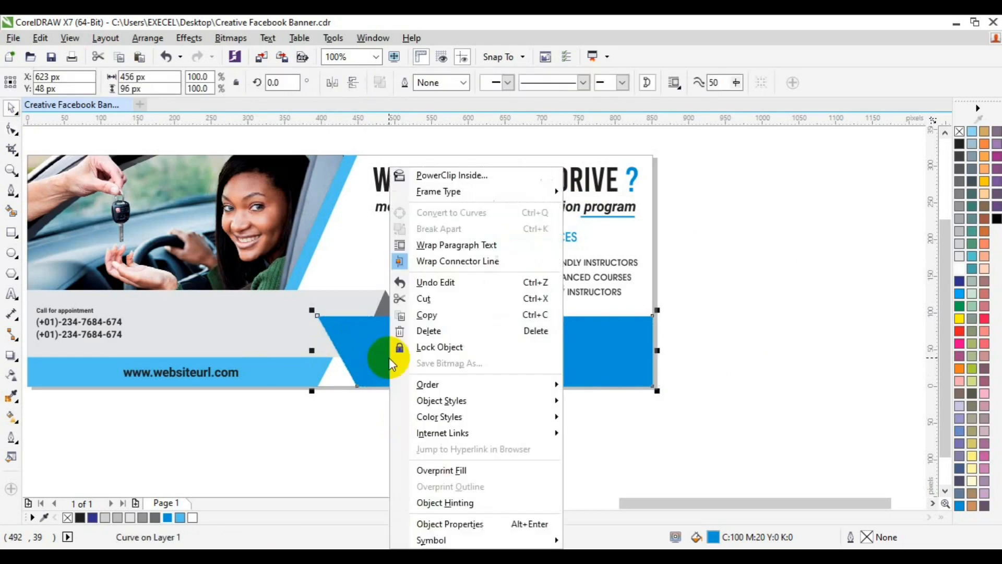
pyautogui.click(712, 325)
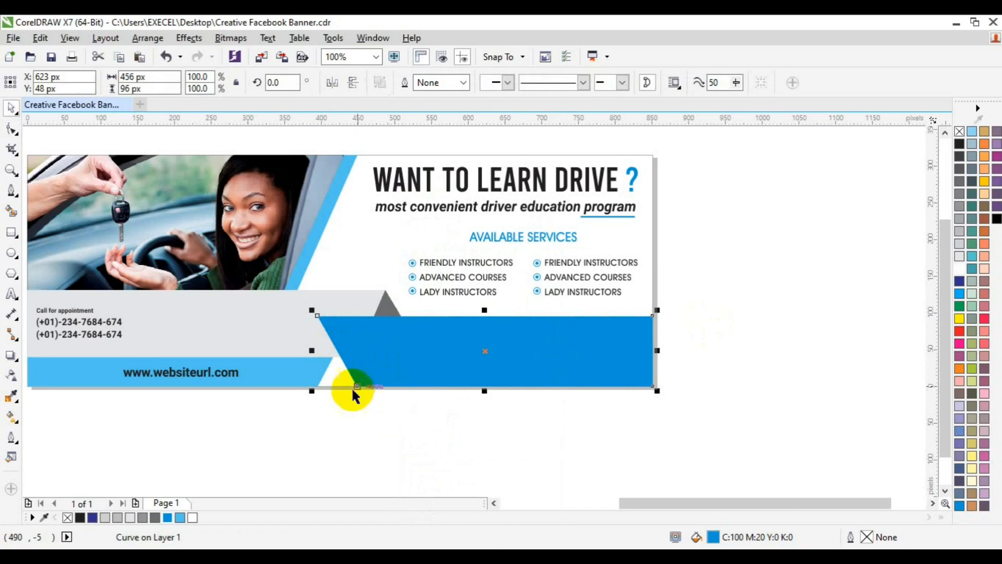
# Step: Move the light blue strip and its website text 20 px right and bring both to the front of the page
pyautogui.click(303, 376)
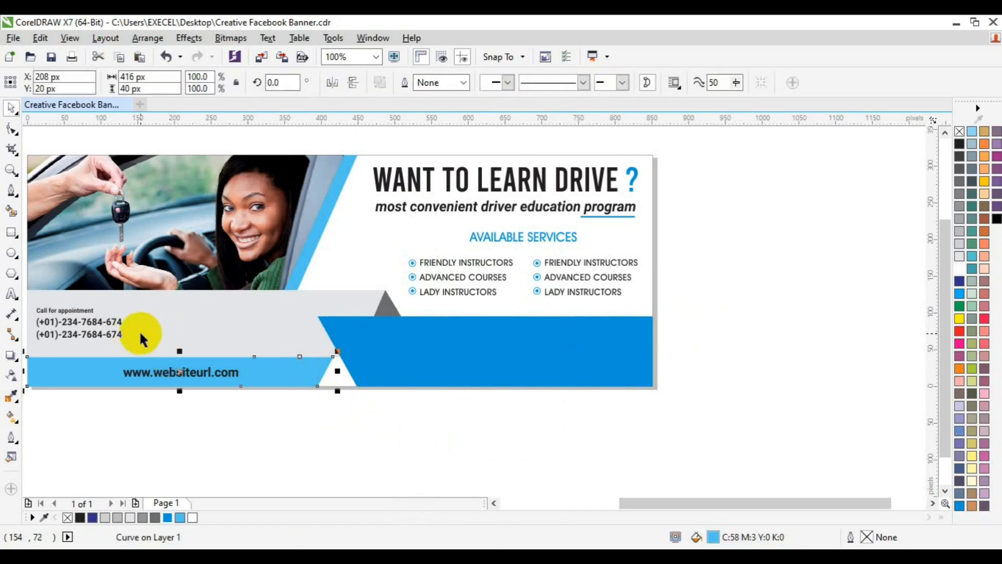
pyautogui.keyDown('shift'); pyautogui.click(154, 377); pyautogui.keyUp('shift')
pyautogui.press('Right')
pyautogui.press('Right')
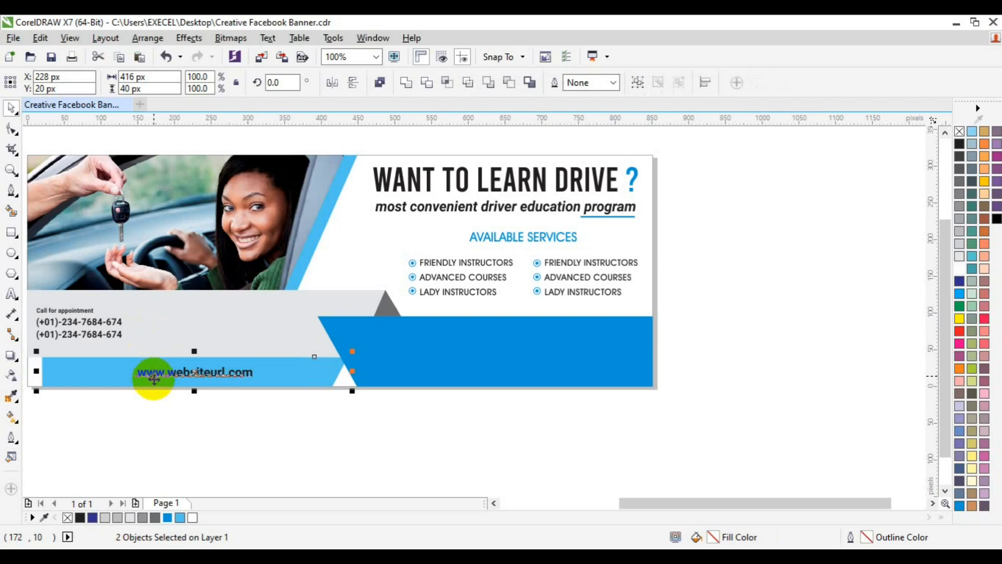
pyautogui.rightClick(201, 373)
pyautogui.moveTo(299, 226)
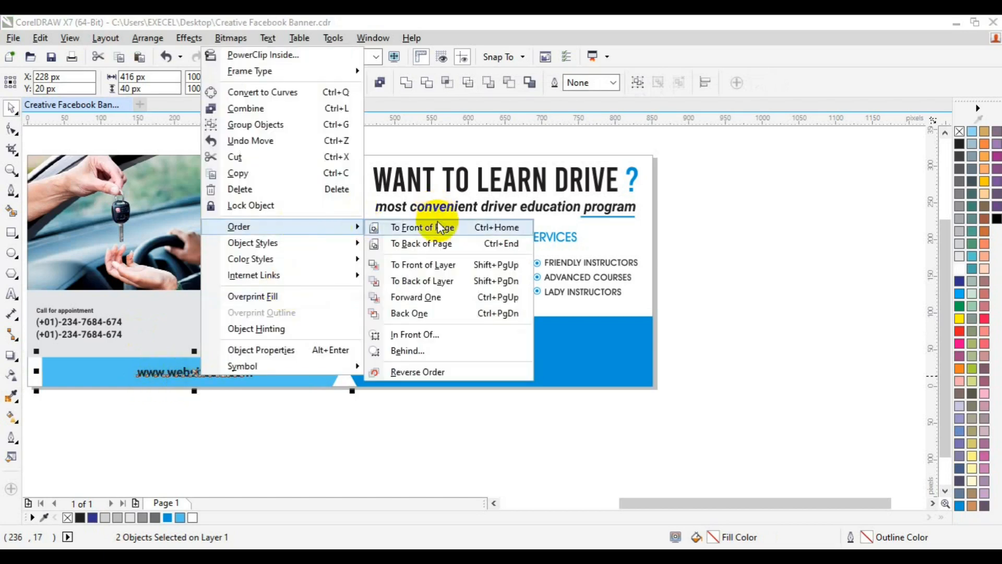
pyautogui.click(438, 222)
pyautogui.click(150, 394)
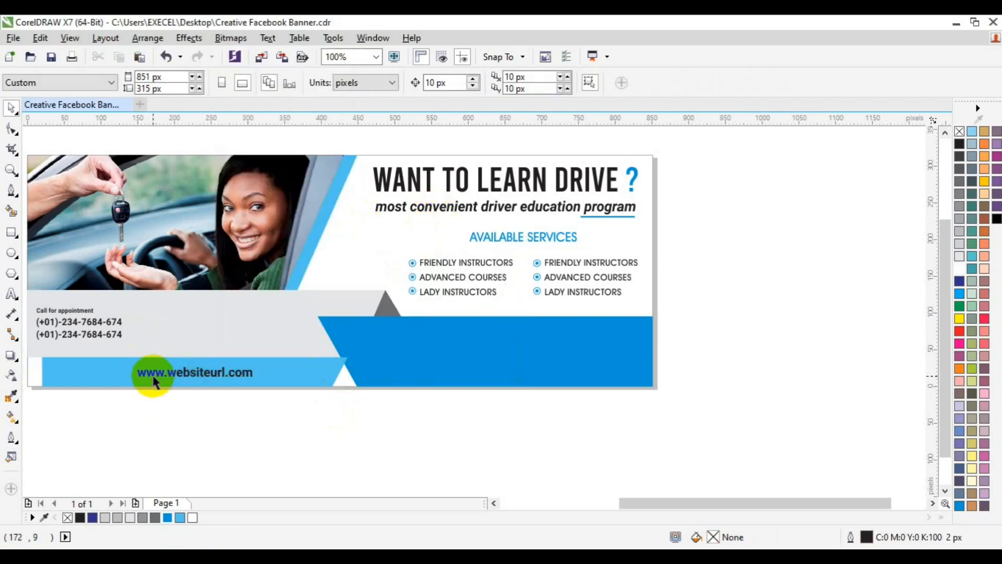
# Step: Shift the light blue strip and website text 10 px left to meet the dark blue panel's slanted edge
pyautogui.click(13, 177)
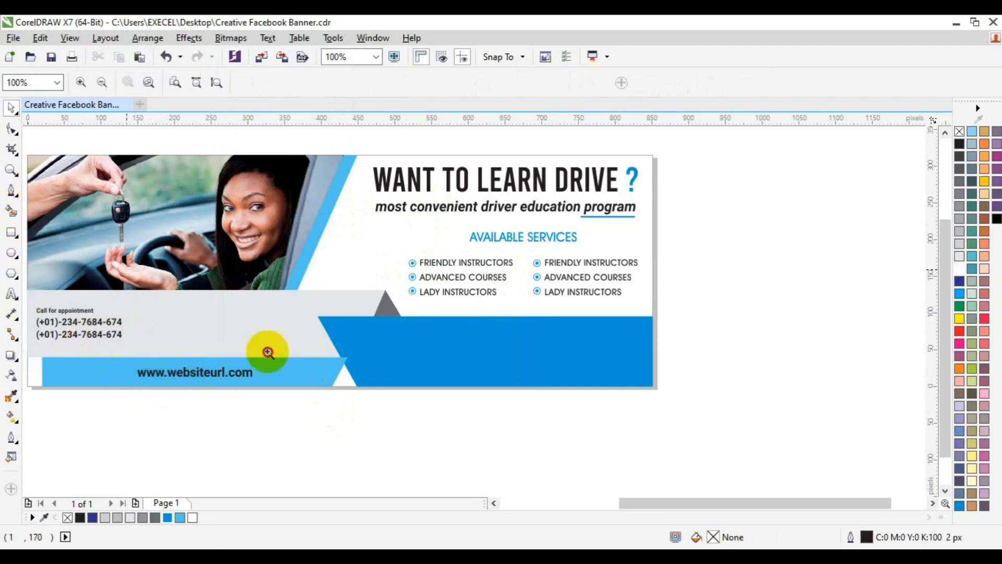
pyautogui.click(336, 362)
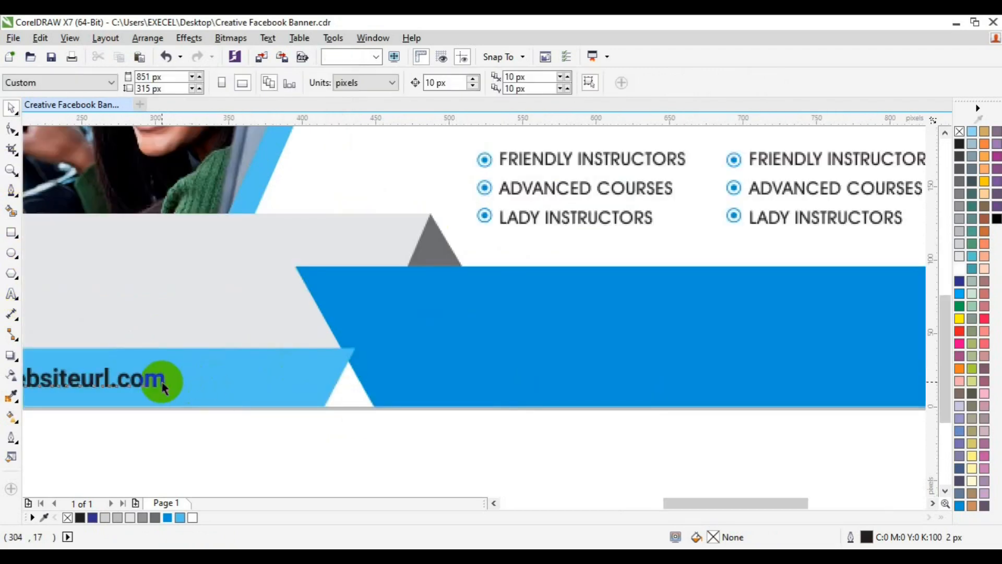
pyautogui.click(254, 399)
pyautogui.press('Left')
# Step: Add a fold triangle about 54 by 39 px between the light blue strip and the dark blue panel, filled with 70% Black
pyautogui.click(342, 389)
pyautogui.click(79, 517)
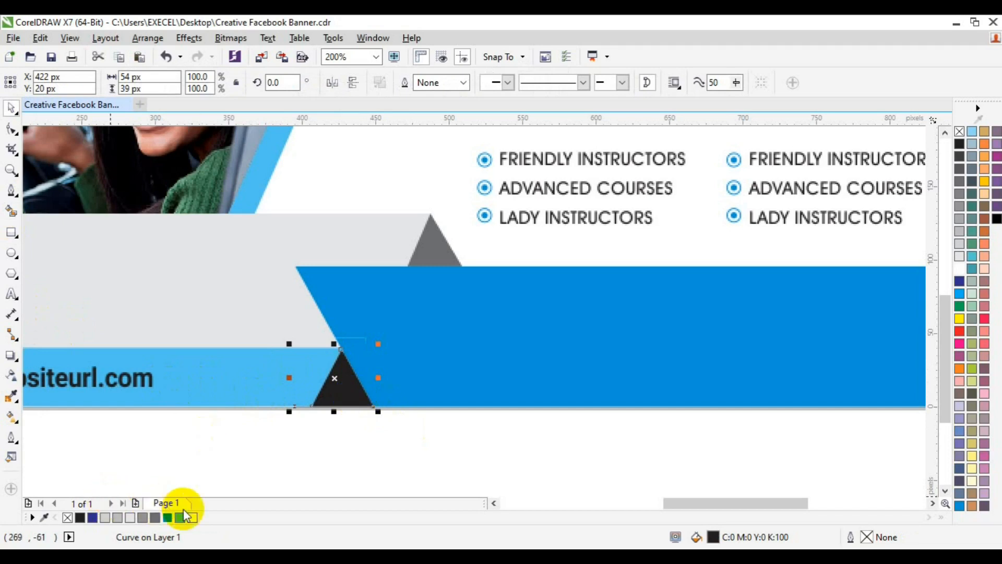
pyautogui.click(155, 518)
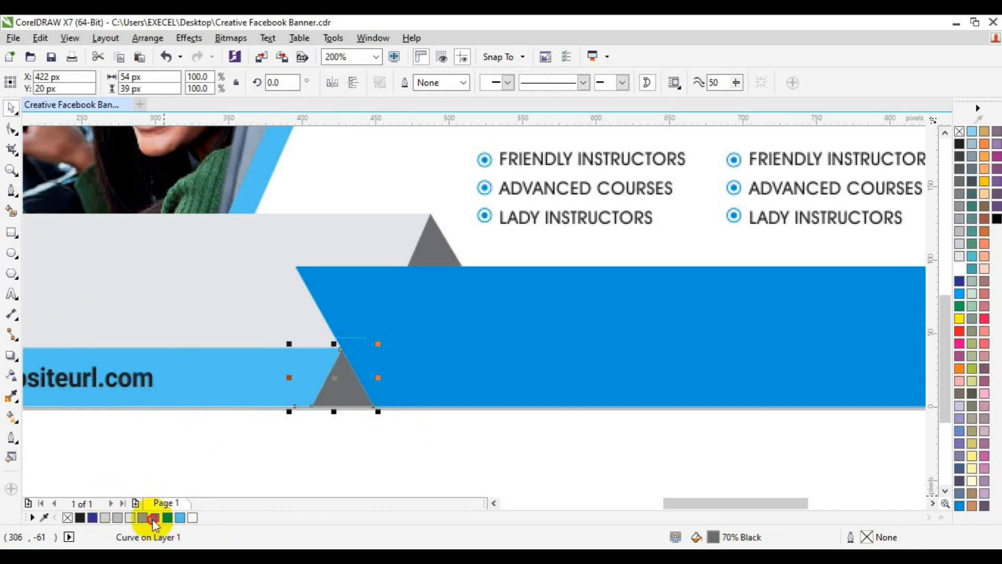
# Step: Replace the Office Address placeholder on the dark blue panel with the full office address on two lines
pyautogui.click(11, 170)
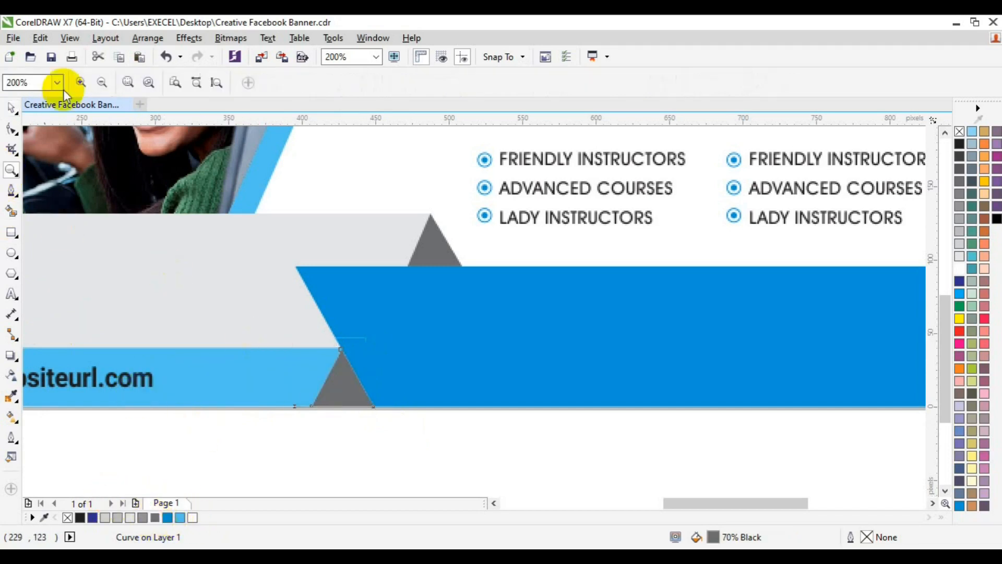
pyautogui.click(102, 84)
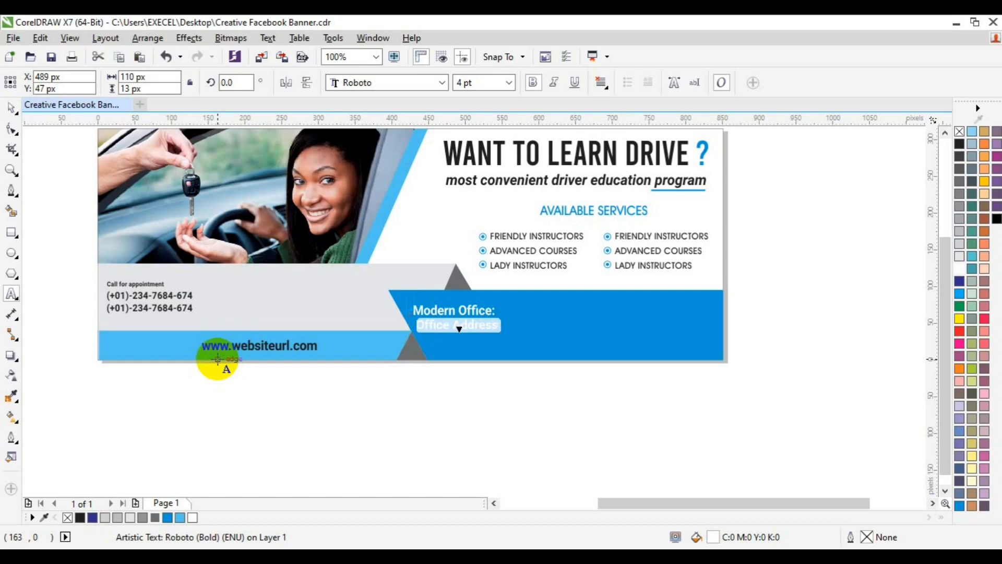
pyautogui.write('Suite,')
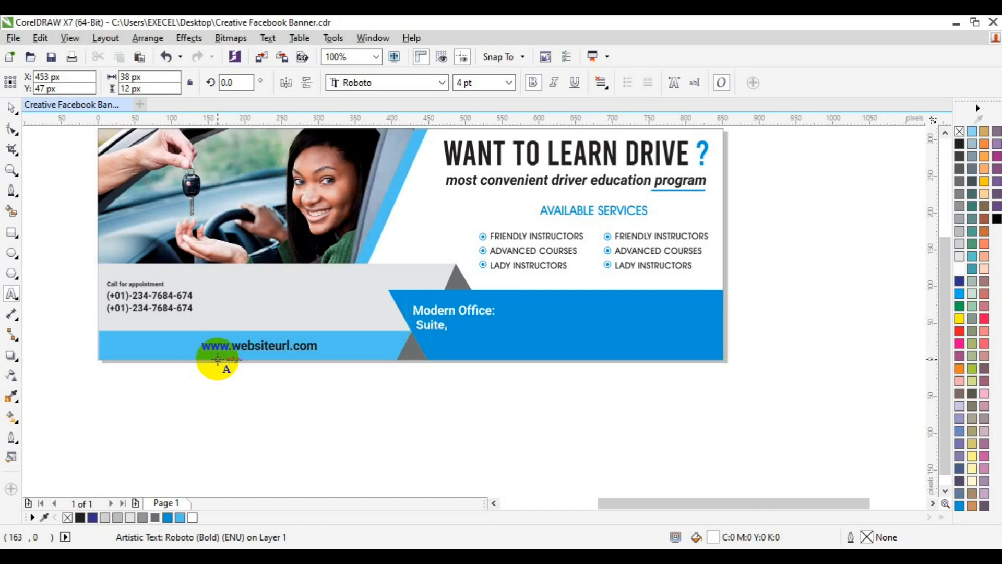
pyautogui.write('8 complex')
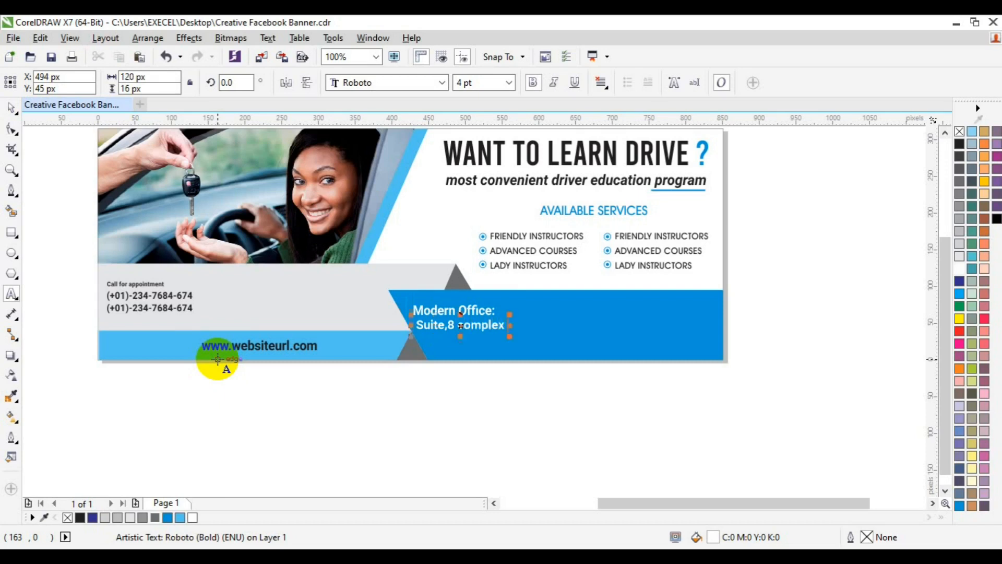
pyautogui.write(' Rd,')
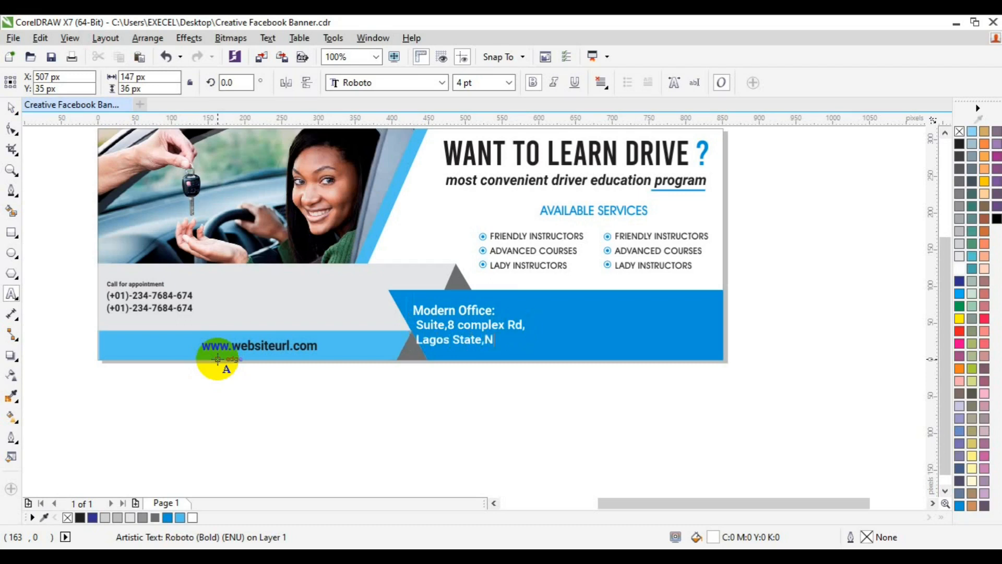
pyautogui.write('.')
pyautogui.press('BackSpace')
pyautogui.write('+23401')
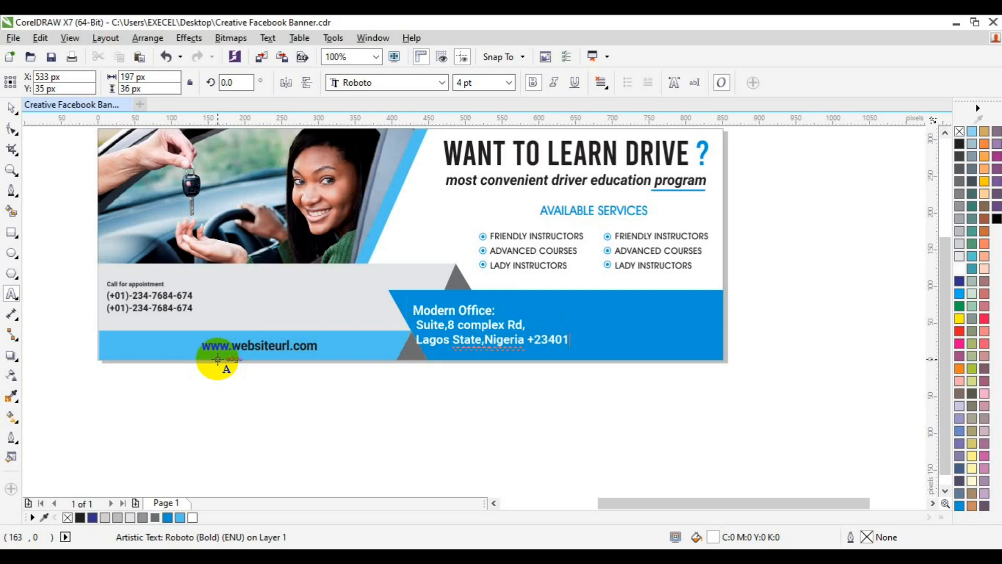
pyautogui.write('.')
# Step: Set the office address text to 3 pt and remove its bold formatting
pyautogui.hotkey('ctrl', 'a')
pyautogui.click(509, 81)
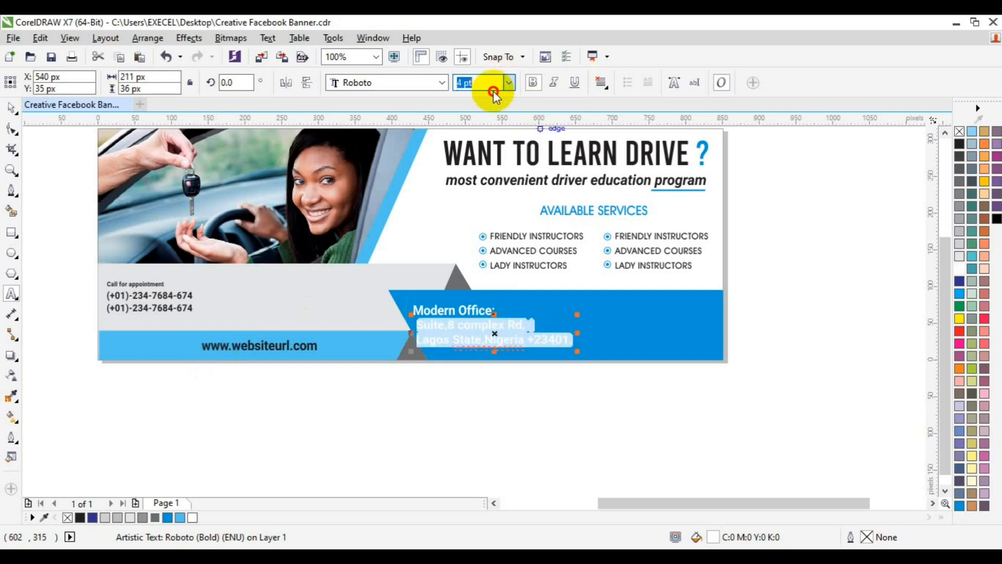
pyautogui.click(478, 110)
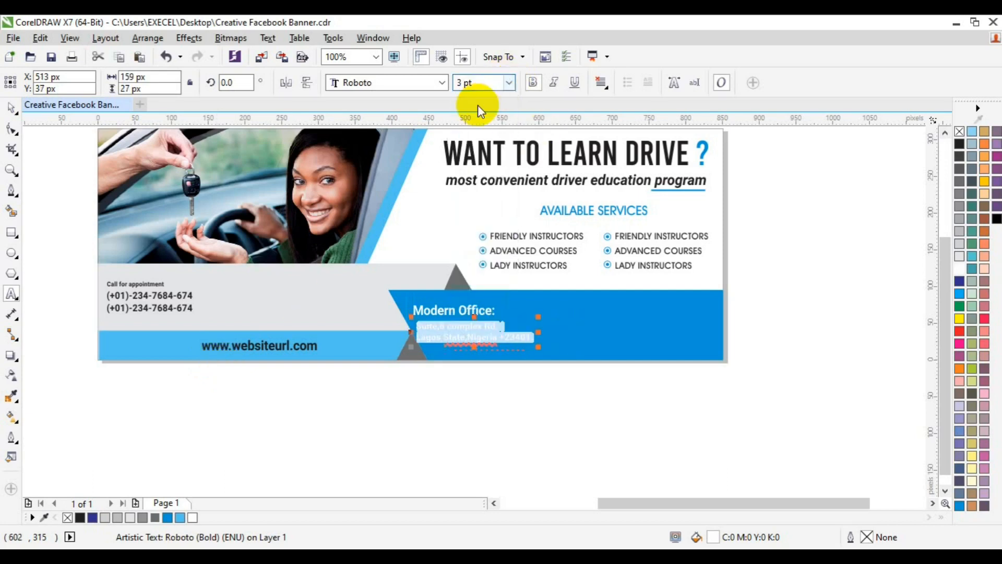
pyautogui.click(541, 85)
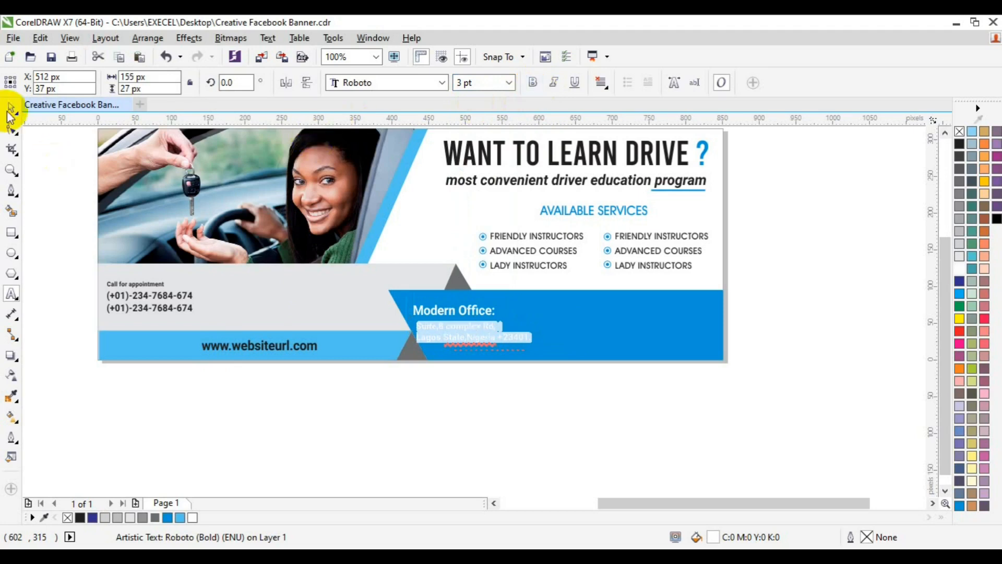
# Step: Move the Modern Office heading and its address about 30 px right and 6 px down, and group them
pyautogui.hotkey('ctrl', 'space')
pyautogui.keyDown('shift'); pyautogui.click(479, 312); pyautogui.keyUp('shift')
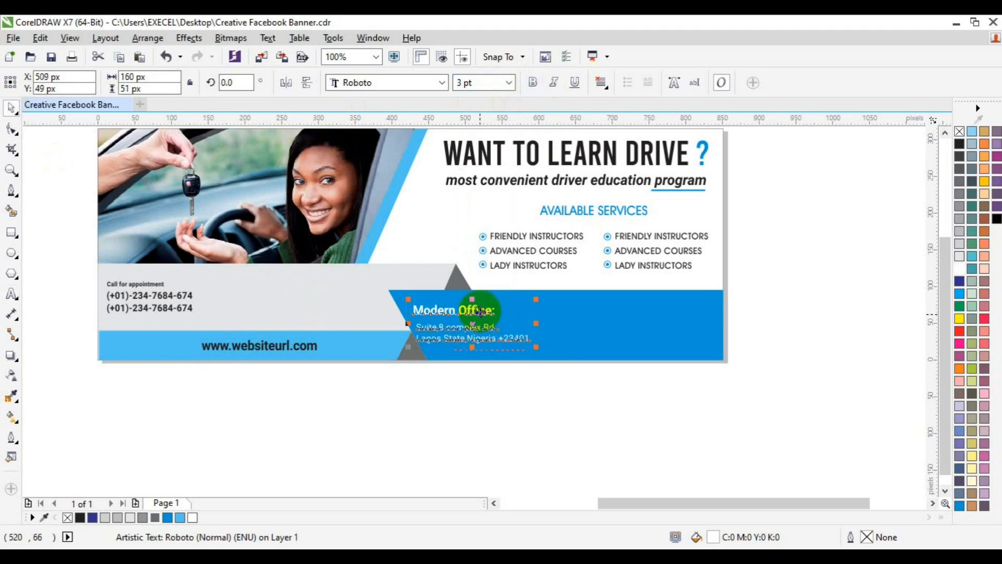
pyautogui.moveTo(480, 312); pyautogui.dragTo(493, 330)
pyautogui.hotkey('ctrl', 'g')
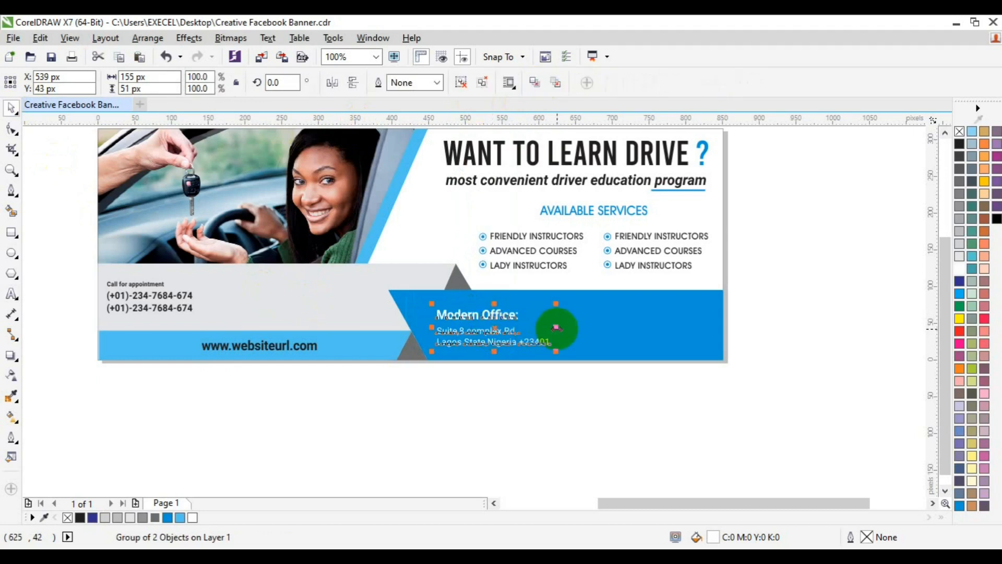
# Step: Centre the Modern Office group vertically on the dark blue panel
pyautogui.press('c')
pyautogui.hotkey('ctrl', 'z')
pyautogui.press('e')
pyautogui.click(778, 331)
# Step: Duplicate the Modern Office group about 187 px to its right on the dark blue panel
pyautogui.click(487, 337)
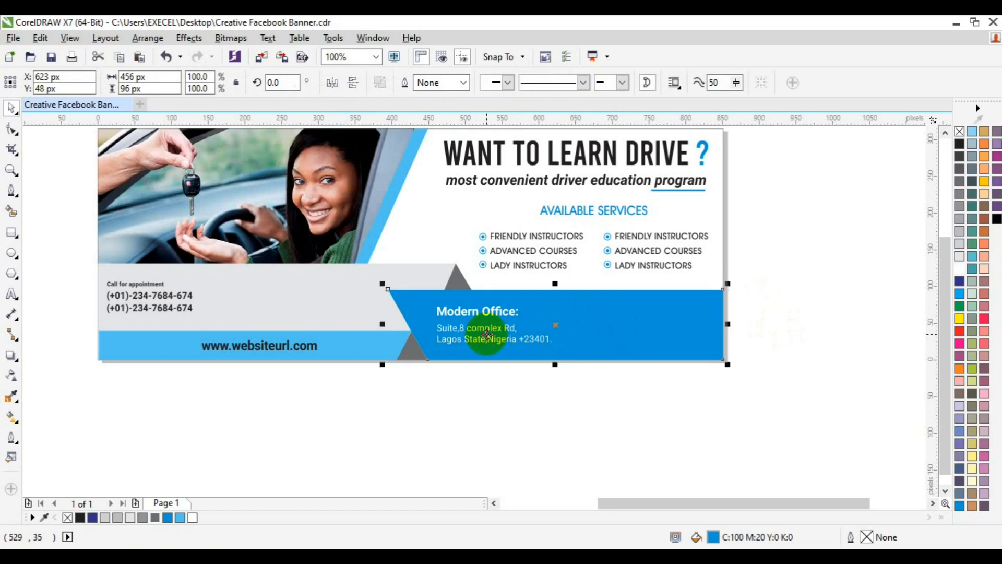
pyautogui.click(485, 342)
pyautogui.moveTo(485, 340); pyautogui.dragTo(624, 338)
pyautogui.click(669, 360)
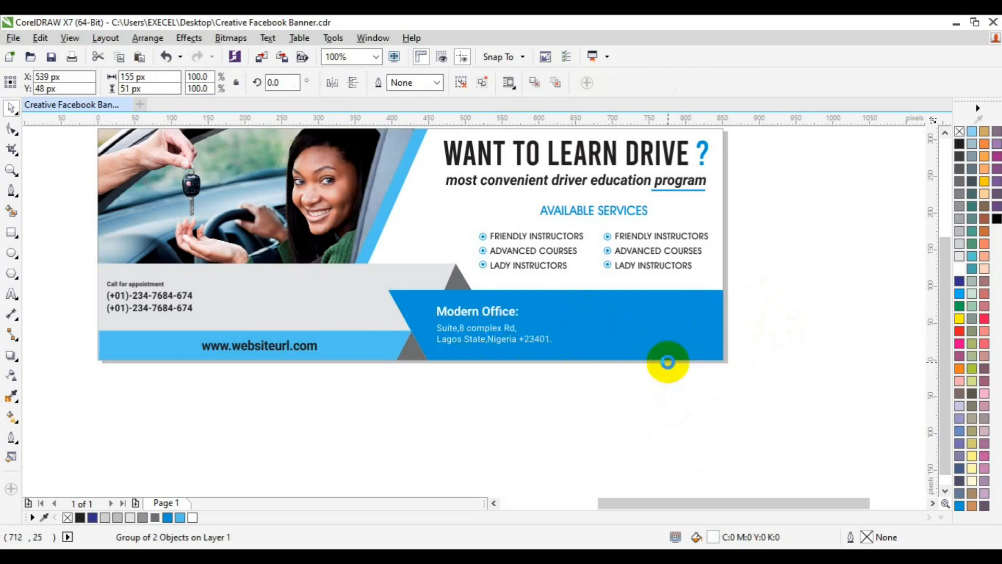
pyautogui.keyDown('shift'); pyautogui.click(514, 338); pyautogui.keyUp('shift')
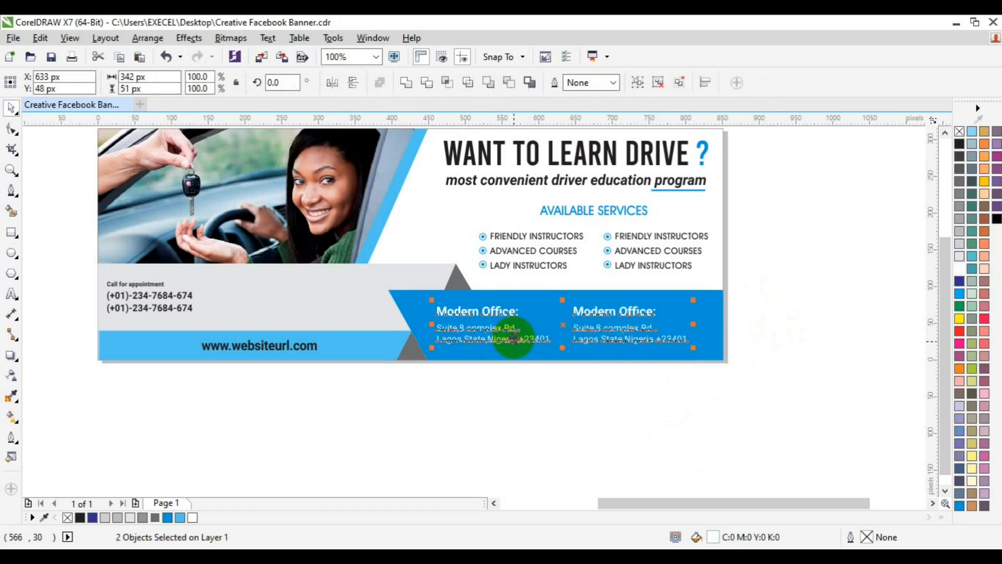
pyautogui.click(772, 275)
# Step: Ungroup the copied office block and change its heading to "Head Office:"
pyautogui.click(608, 313)
pyautogui.click(466, 84)
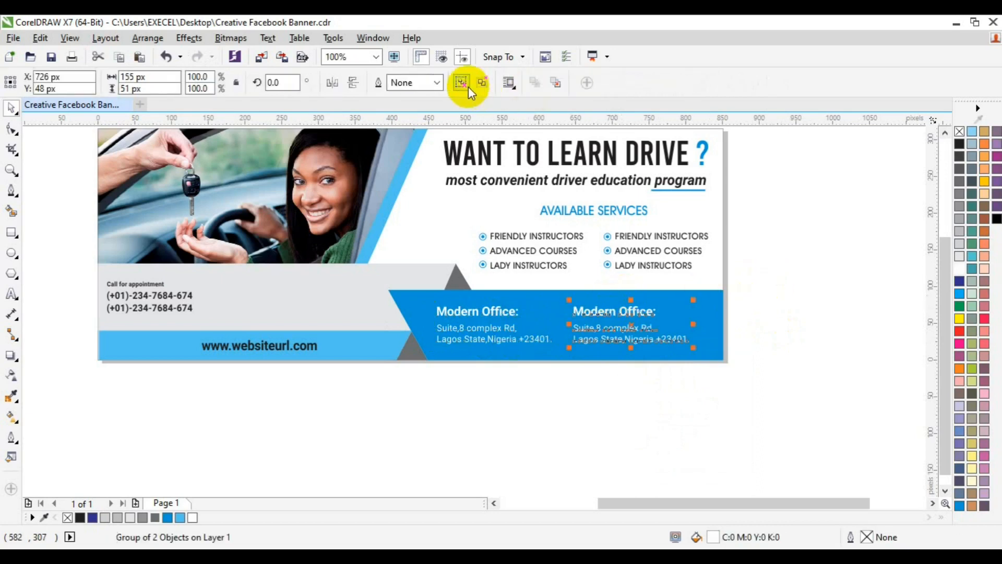
pyautogui.click(775, 299)
pyautogui.click(587, 315)
pyautogui.click(587, 313)
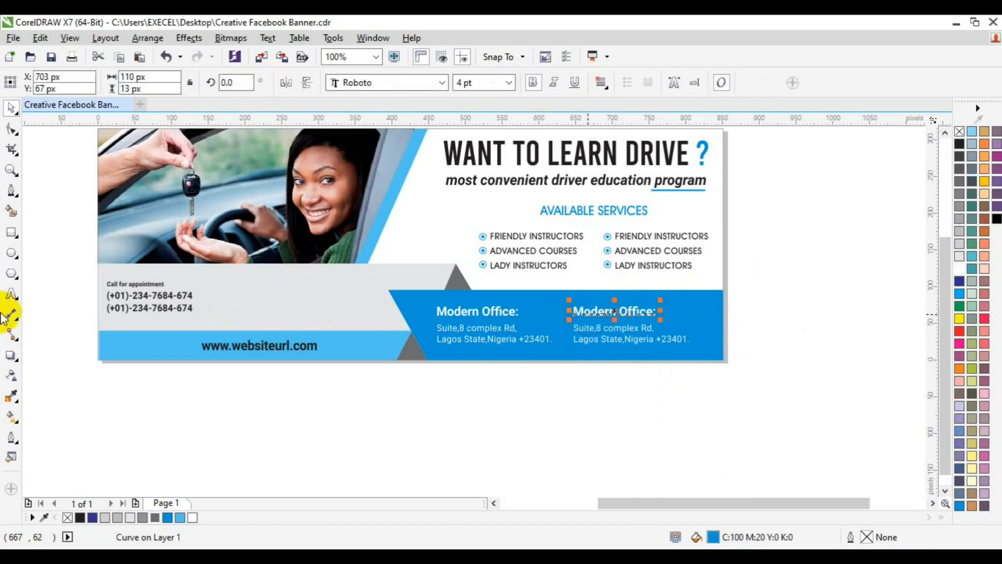
pyautogui.click(10, 295)
pyautogui.hotkey('ctrl', 'a')
pyautogui.write('H')
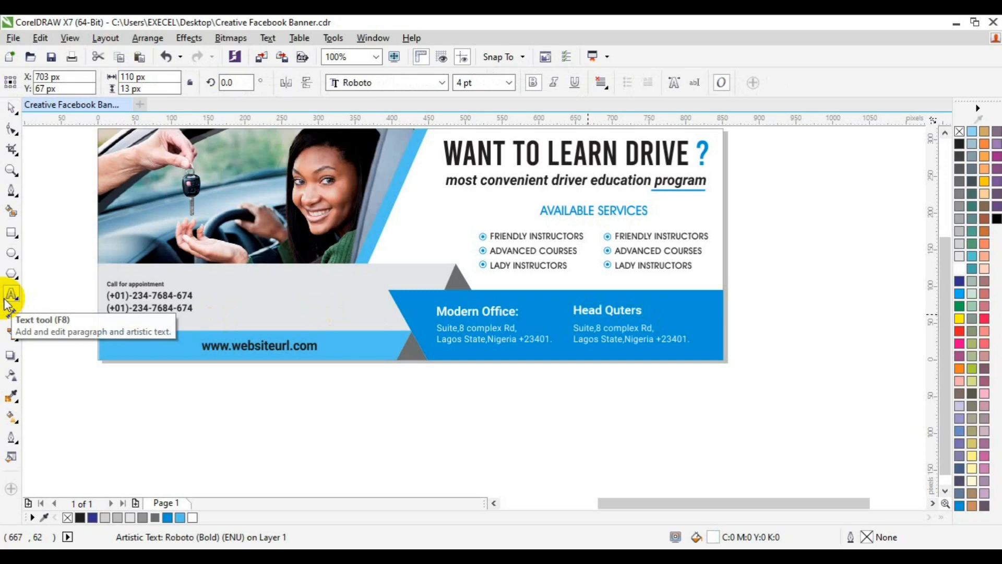
pyautogui.write('ead Quters')
pyautogui.press('BackSpace')
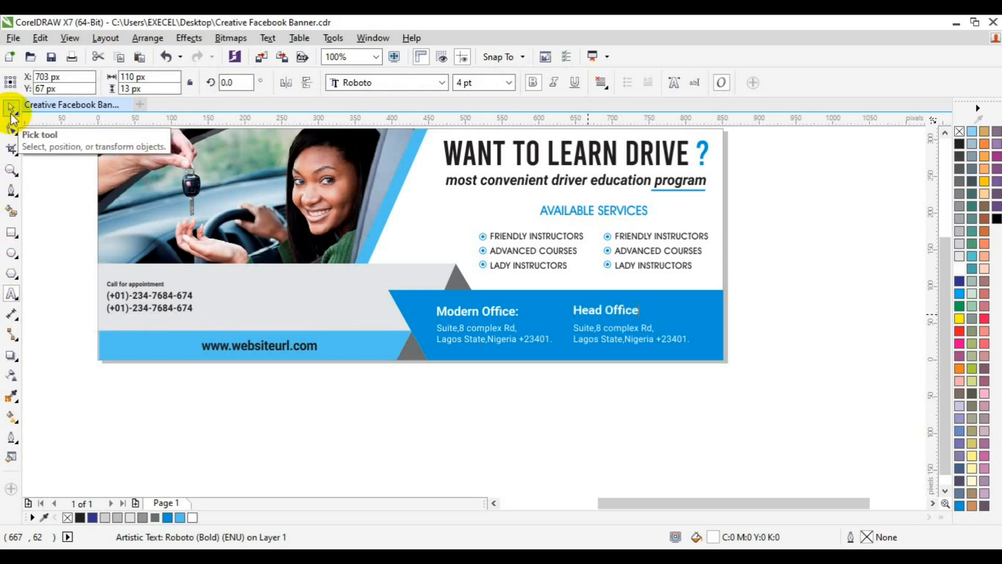
pyautogui.click(11, 108)
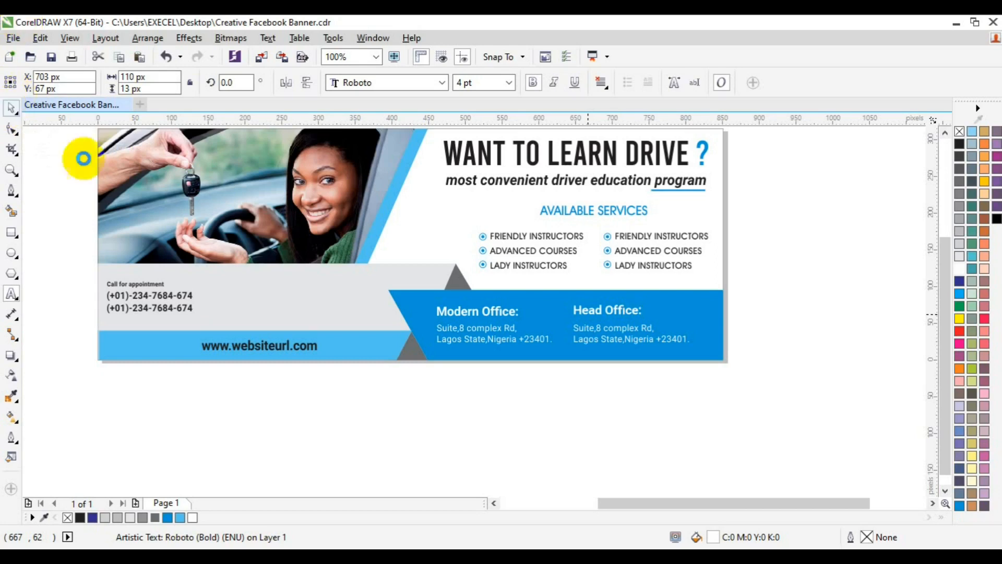
# Step: Regroup the Head Office heading with its address and move the block about 27 px right
pyautogui.keyDown('shift'); pyautogui.click(607, 339); pyautogui.keyUp('shift')
pyautogui.moveTo(607, 340); pyautogui.dragTo(630, 338)
pyautogui.click(458, 310)
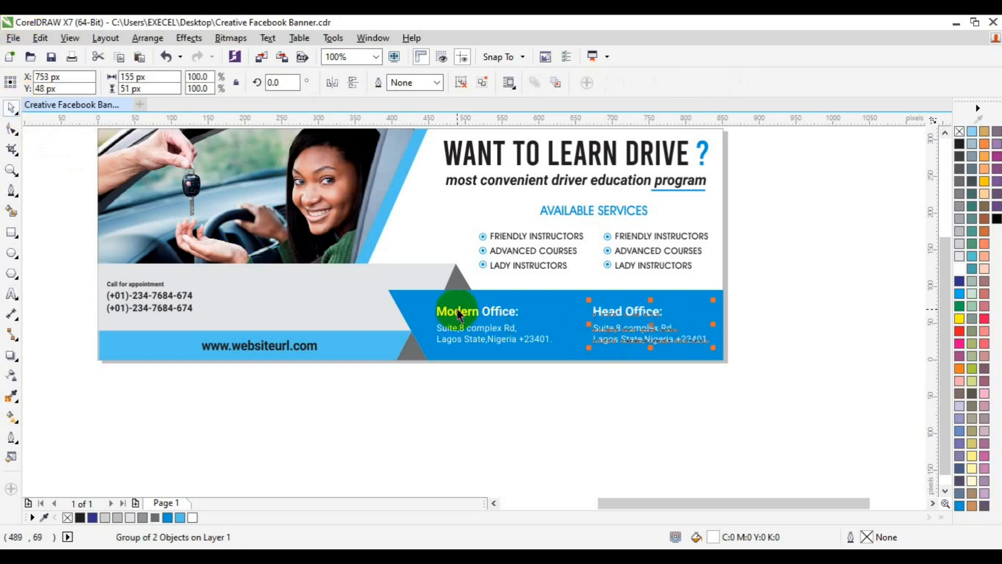
pyautogui.click(538, 404)
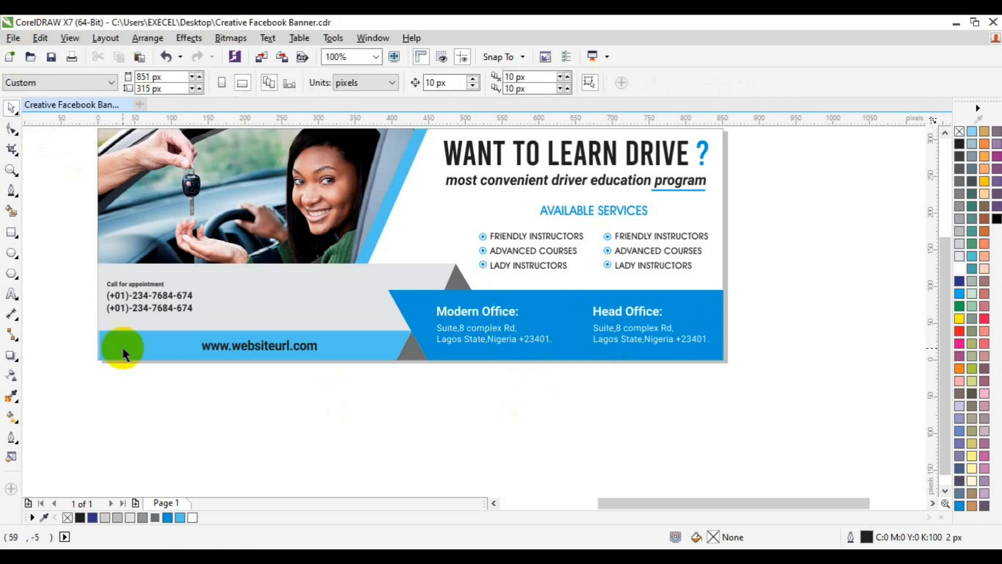
# Step: Draw a vertical line about 82 px long beside the Head Office block and set its outline to 70% Black
pyautogui.click(11, 192)
pyautogui.click(580, 387)
pyautogui.click(579, 328)
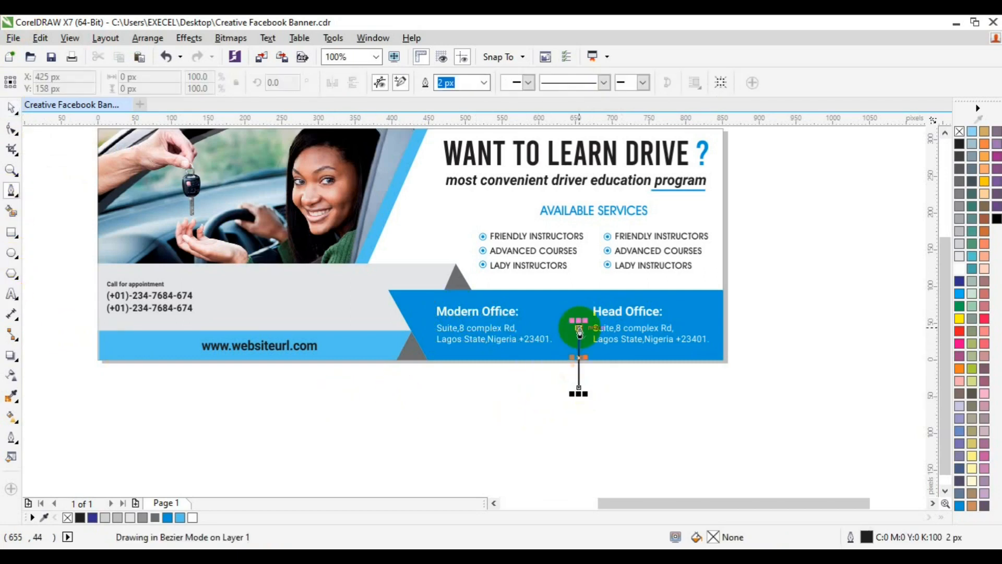
pyautogui.press('space')
pyautogui.press('Escape')
pyautogui.click(579, 373)
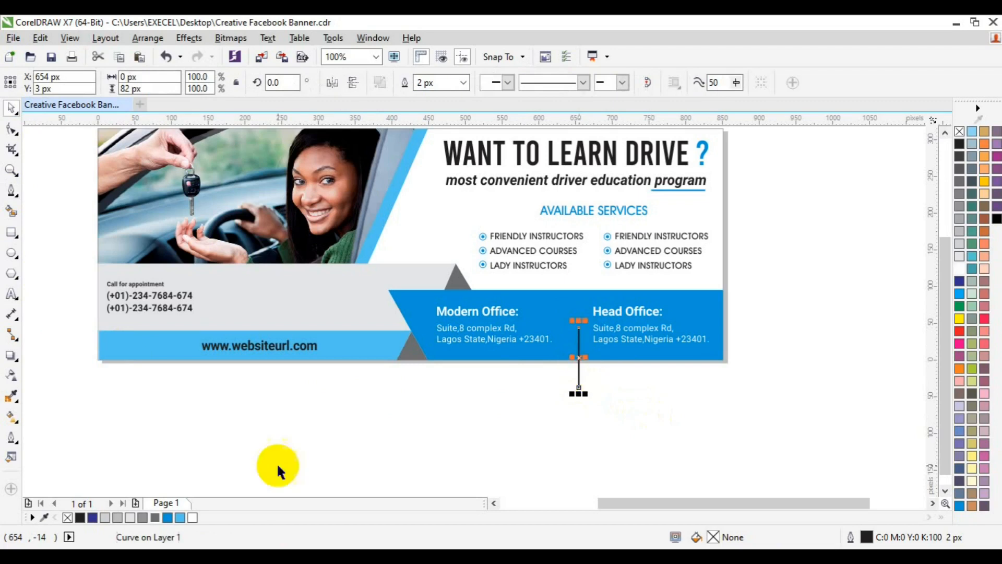
pyautogui.rightClick(156, 518)
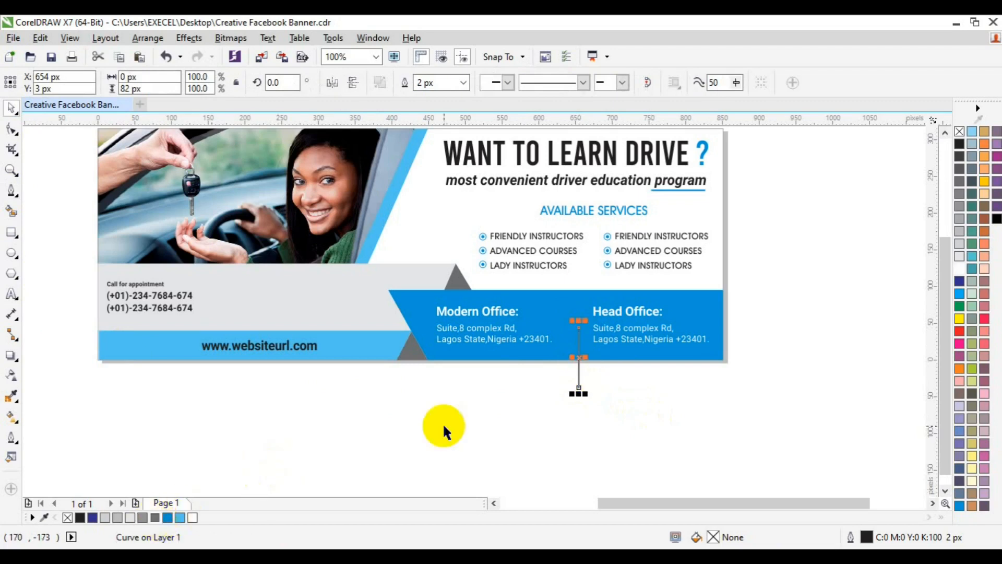
# Step: Centre the vertical line horizontally and vertically on the dark blue panel
pyautogui.keyDown('shift'); pyautogui.click(582, 302); pyautogui.keyUp('shift')
pyautogui.press('c')
pyautogui.press('e')
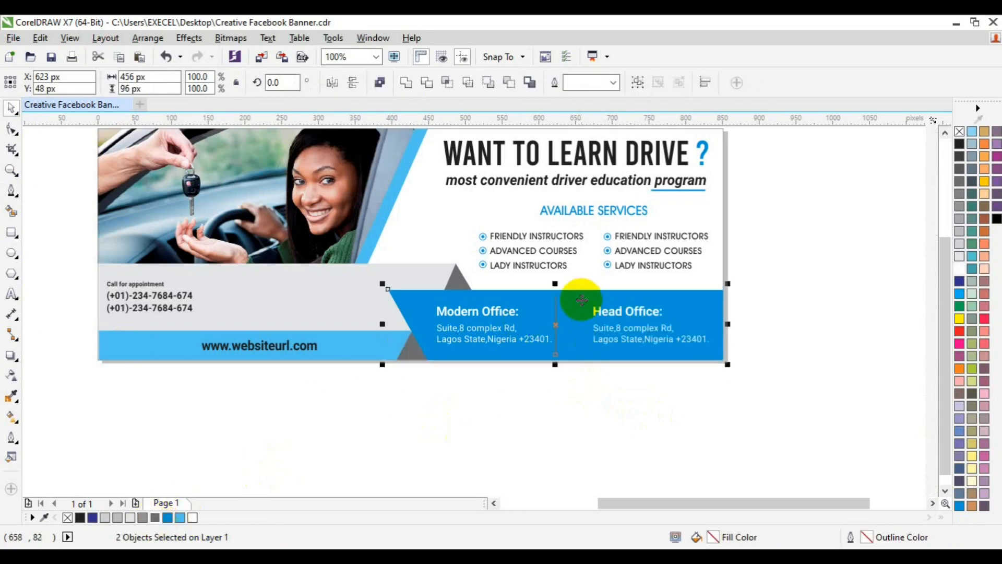
pyautogui.click(628, 387)
# Step: Move the vertical line about 13 px right so it divides the Modern Office and Head Office blocks
pyautogui.click(557, 339)
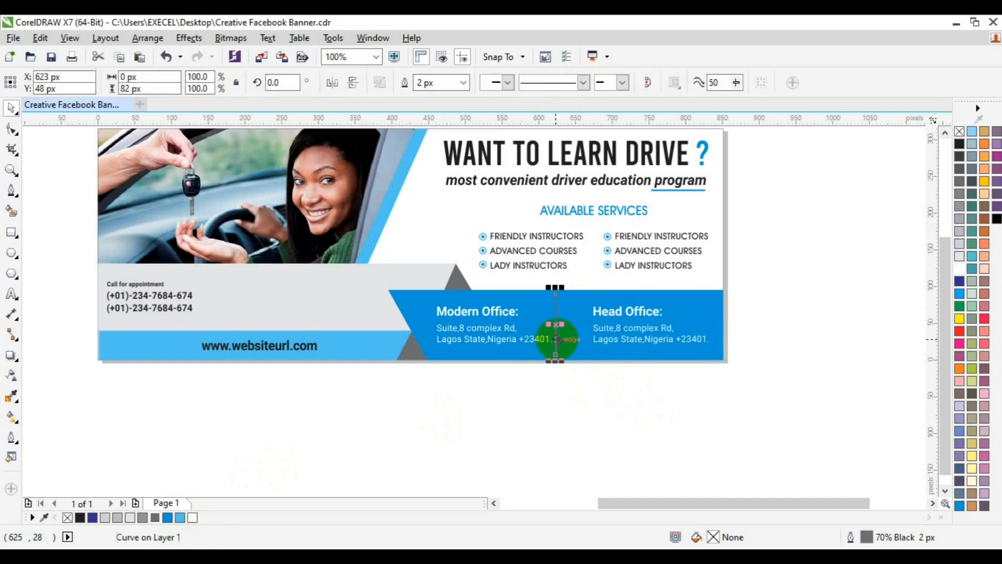
pyautogui.rightClick(558, 339)
pyautogui.click(528, 390)
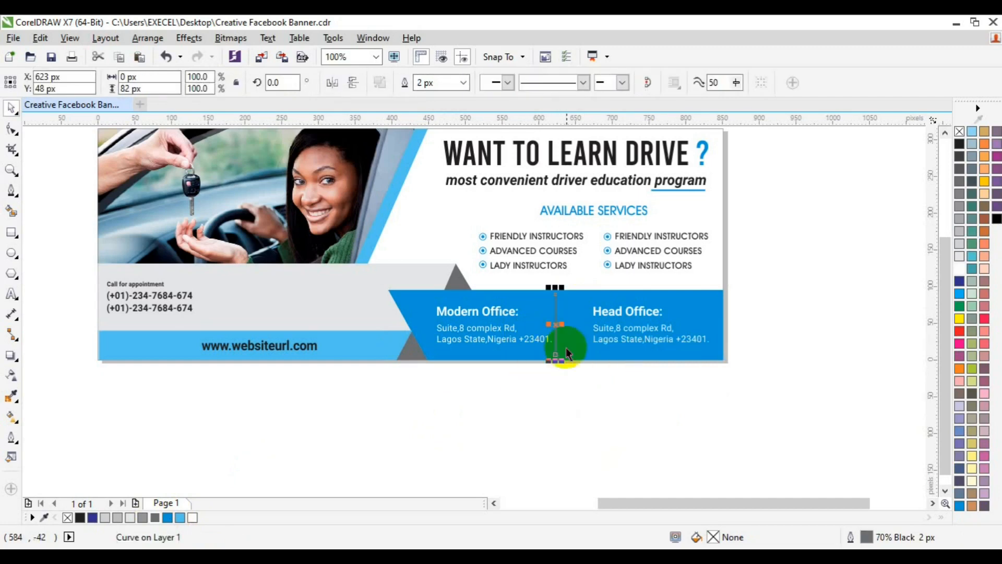
pyautogui.moveTo(558, 324); pyautogui.dragTo(566, 331)
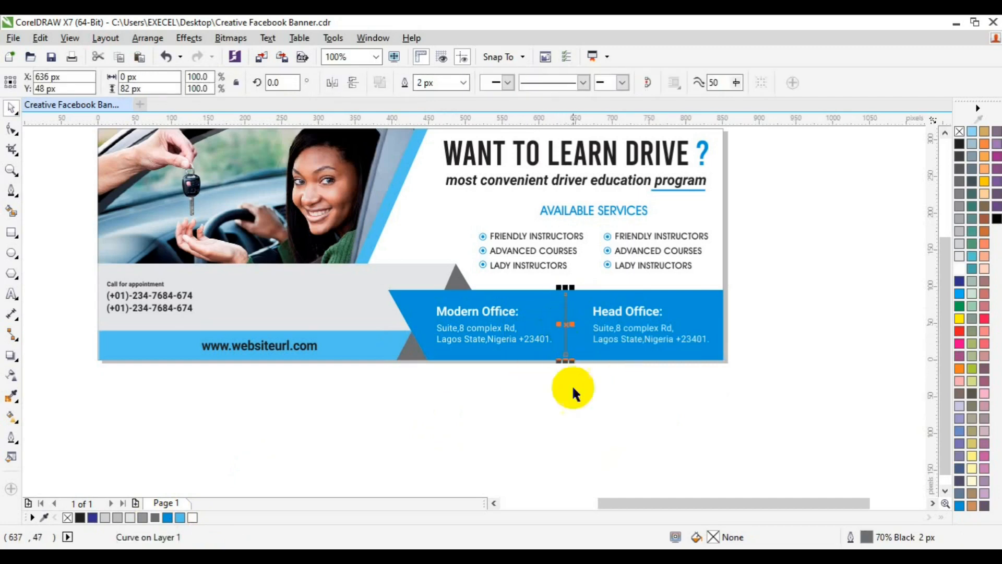
pyautogui.click(832, 306)
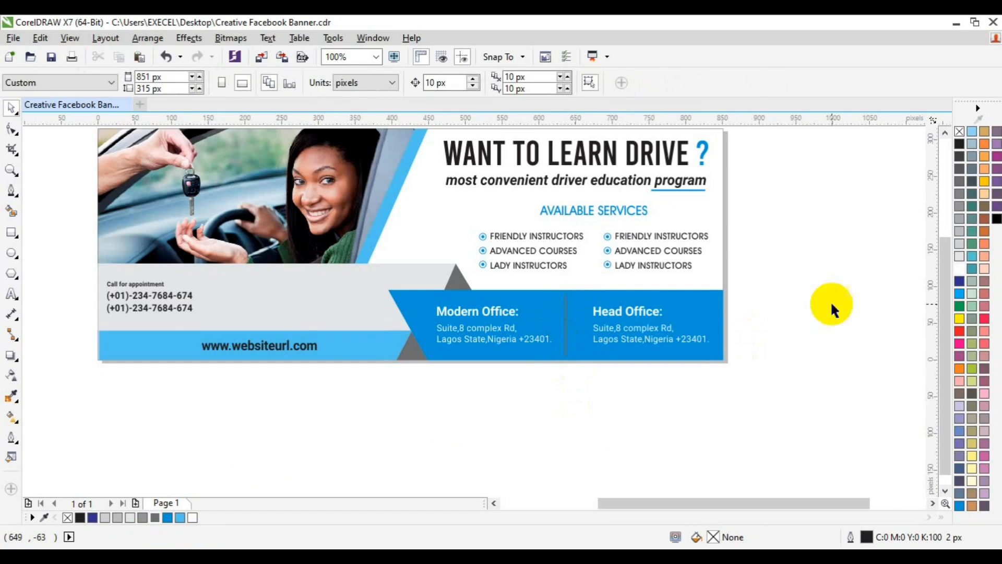
pyautogui.click(11, 170)
pyautogui.click(102, 82)
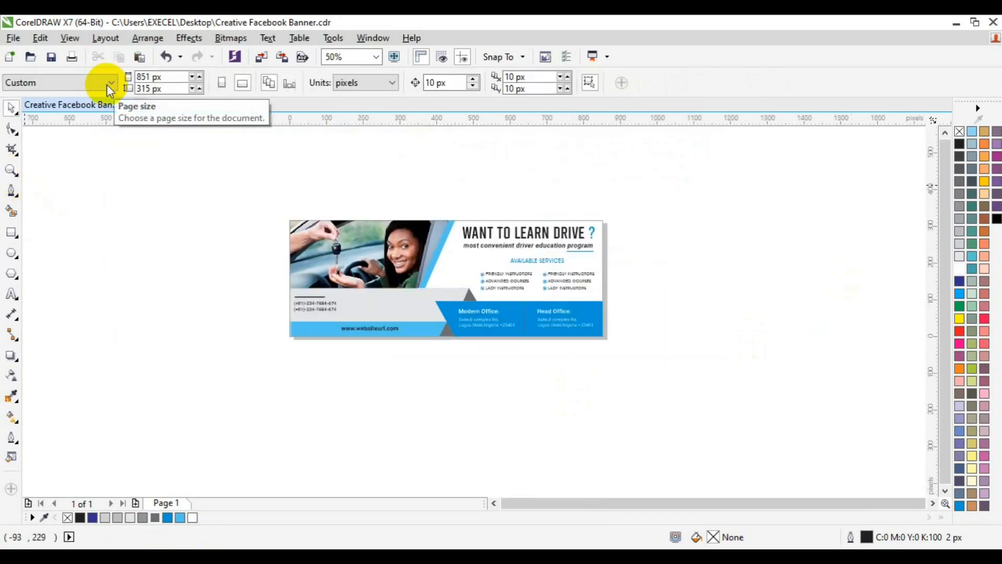